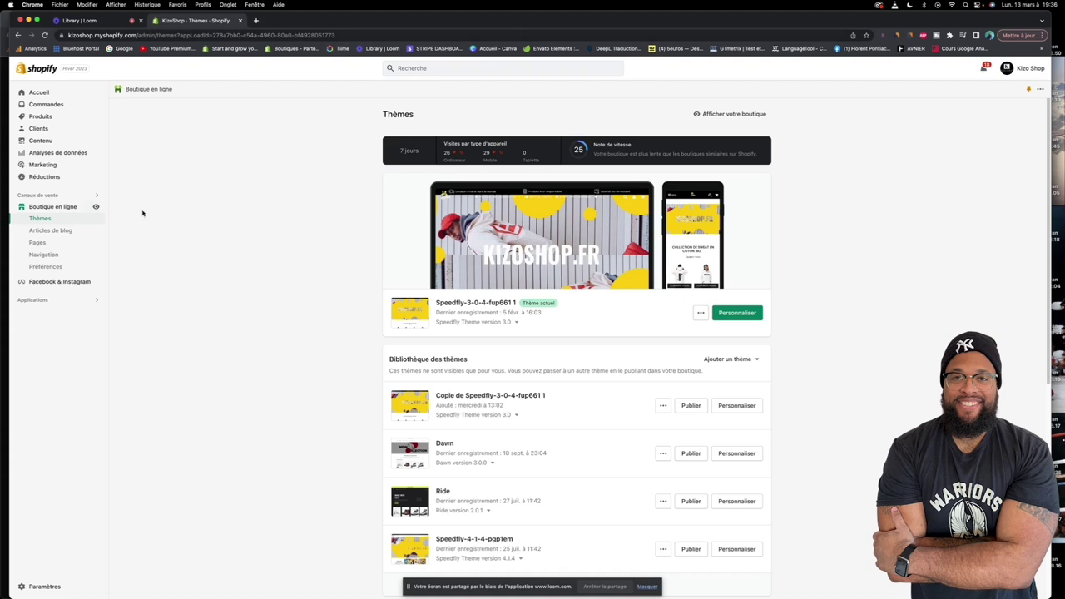
Open the live storefront from the Shopify admin and look through the homepage's sweatshirt, T-shirt and shoe collections
{"action": "left_click", "coordinate": [96, 208]}
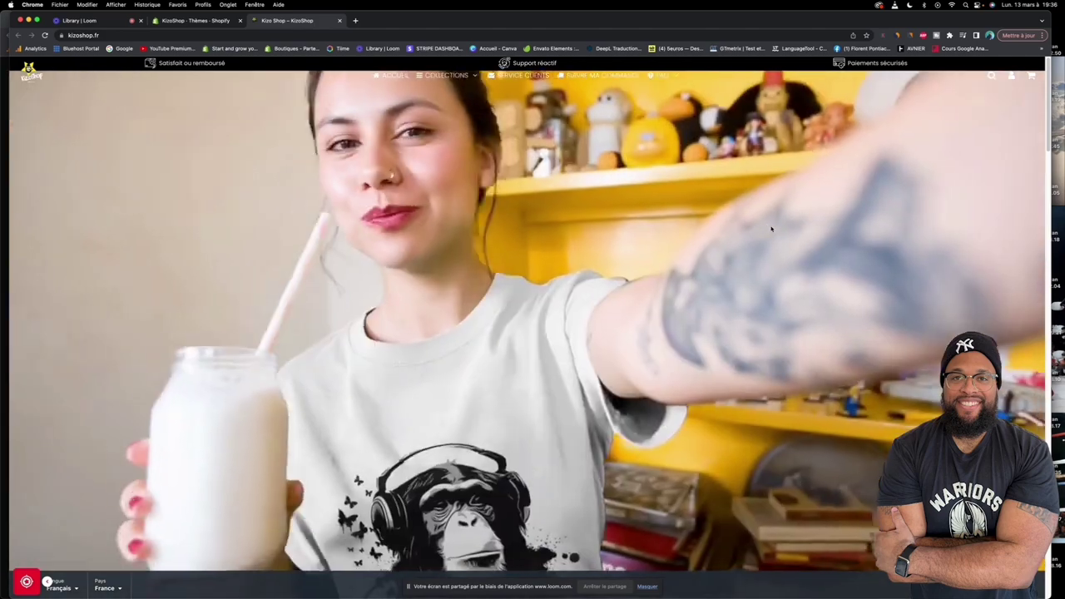
{"action": "scroll", "coordinate": [770, 229], "scroll_direction": "down", "scroll_amount": 5}
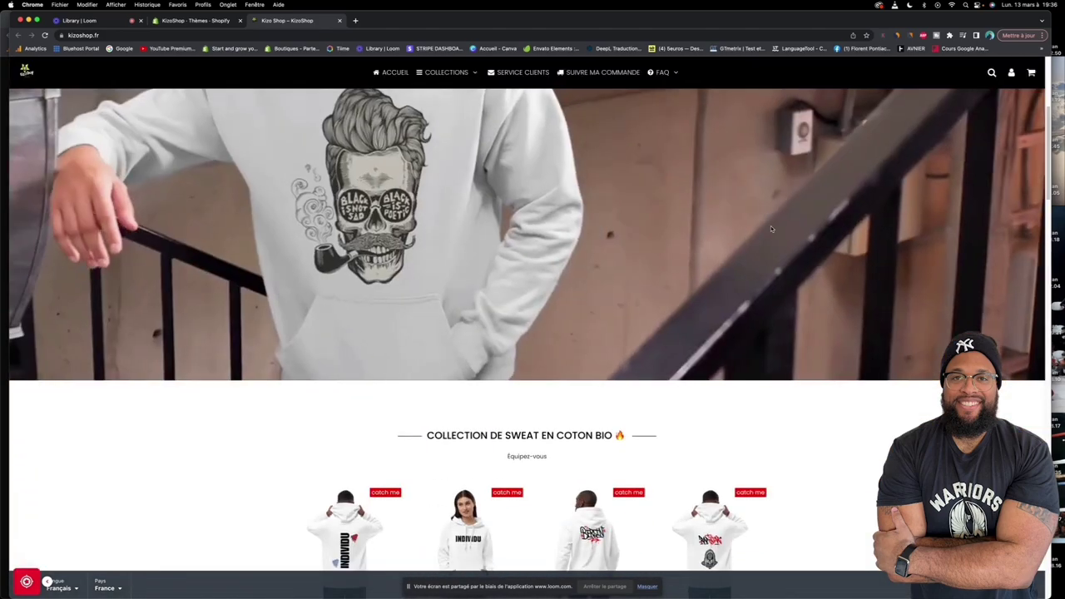
{"action": "scroll", "coordinate": [770, 229], "scroll_direction": "down", "scroll_amount": 3}
{"action": "scroll", "coordinate": [770, 229], "scroll_direction": "down", "scroll_amount": 2}
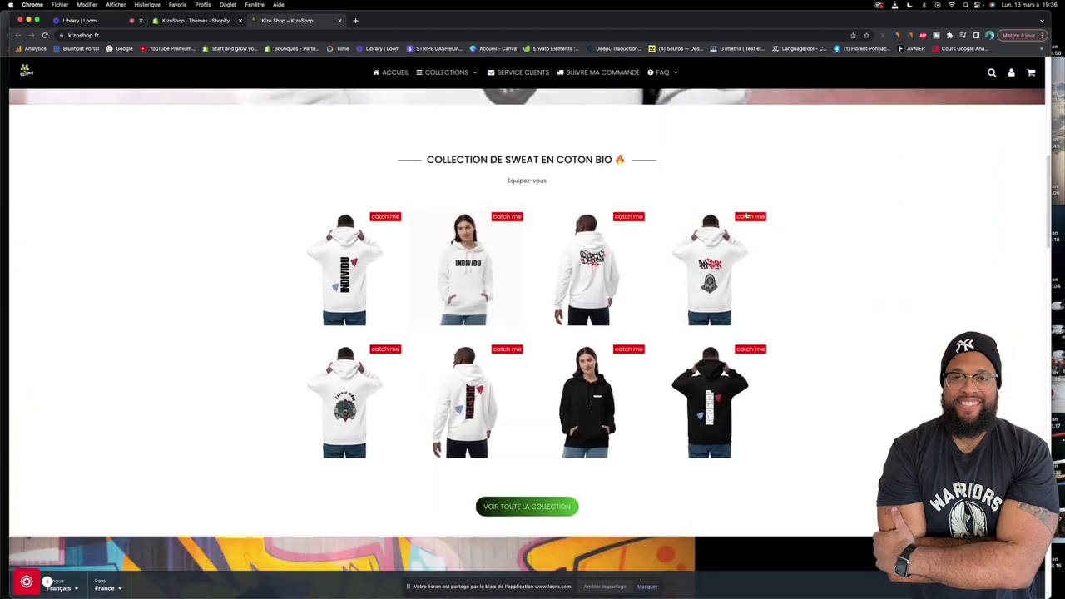
{"action": "scroll", "coordinate": [636, 223], "scroll_direction": "down", "scroll_amount": 2}
{"action": "scroll", "coordinate": [636, 223], "scroll_direction": "down", "scroll_amount": 15}
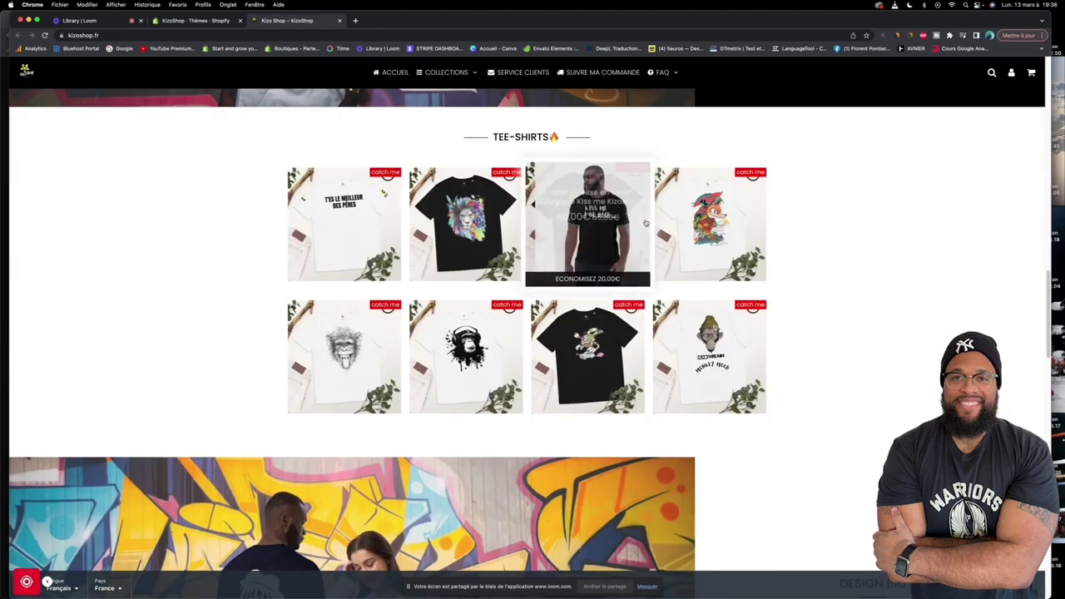
{"action": "scroll", "coordinate": [645, 222], "scroll_direction": "down", "scroll_amount": 5}
{"action": "scroll", "coordinate": [769, 201], "scroll_direction": "down", "scroll_amount": 5}
{"action": "scroll", "coordinate": [769, 201], "scroll_direction": "up", "scroll_amount": 5}
{"action": "scroll", "coordinate": [657, 204], "scroll_direction": "up", "scroll_amount": 2}
{"action": "scroll", "coordinate": [631, 208], "scroll_direction": "up", "scroll_amount": 1}
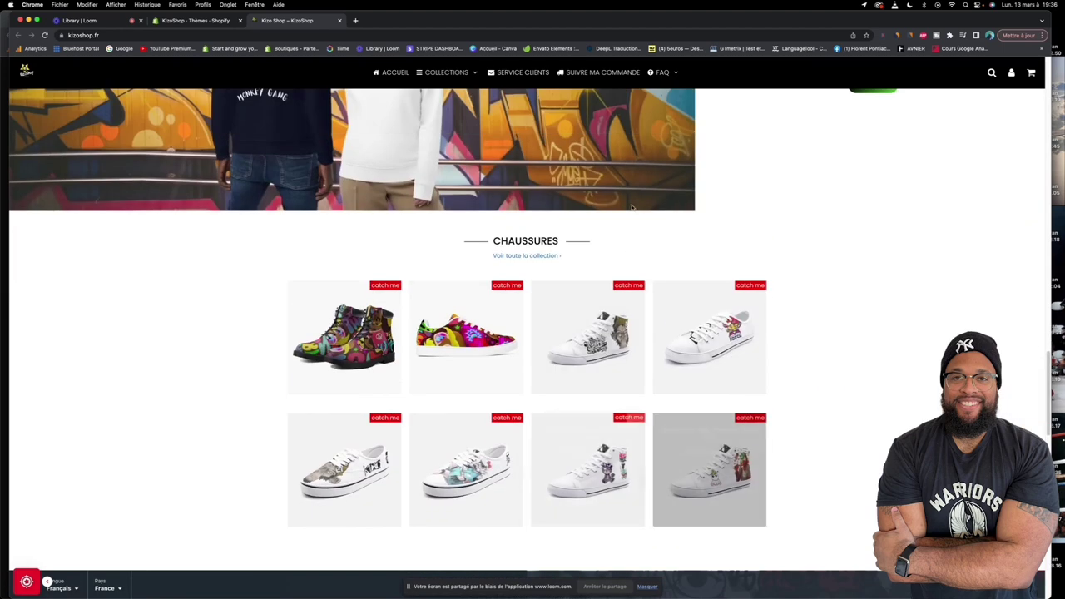
Open the full Chaussures collection from the homepage and look through its shoe products
{"action": "left_click", "coordinate": [512, 256]}
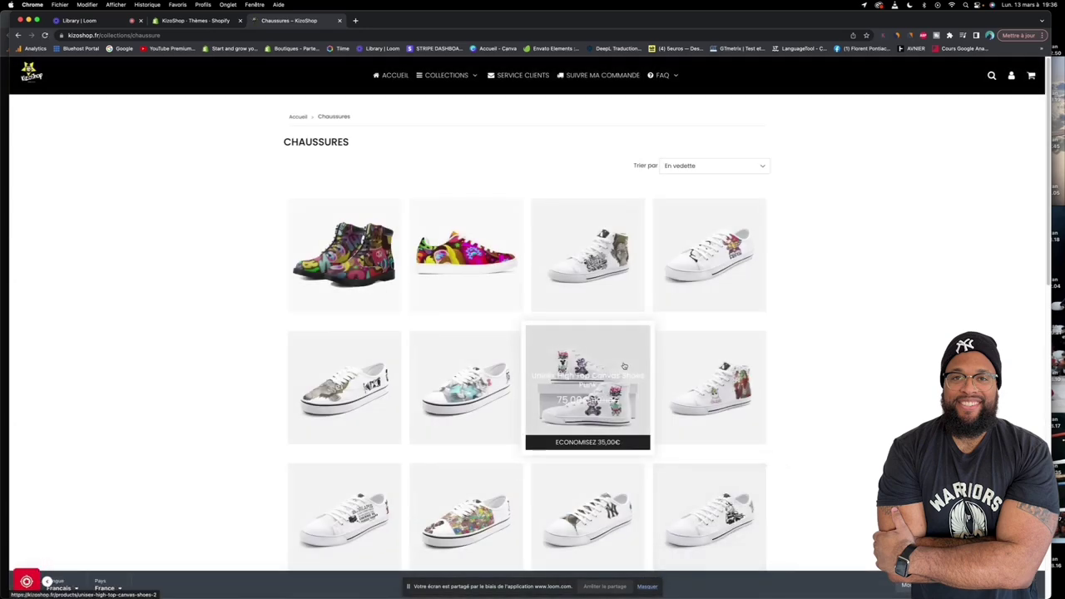
{"action": "scroll", "coordinate": [581, 349], "scroll_direction": "down", "scroll_amount": 3}
{"action": "scroll", "coordinate": [735, 327], "scroll_direction": "down", "scroll_amount": 3}
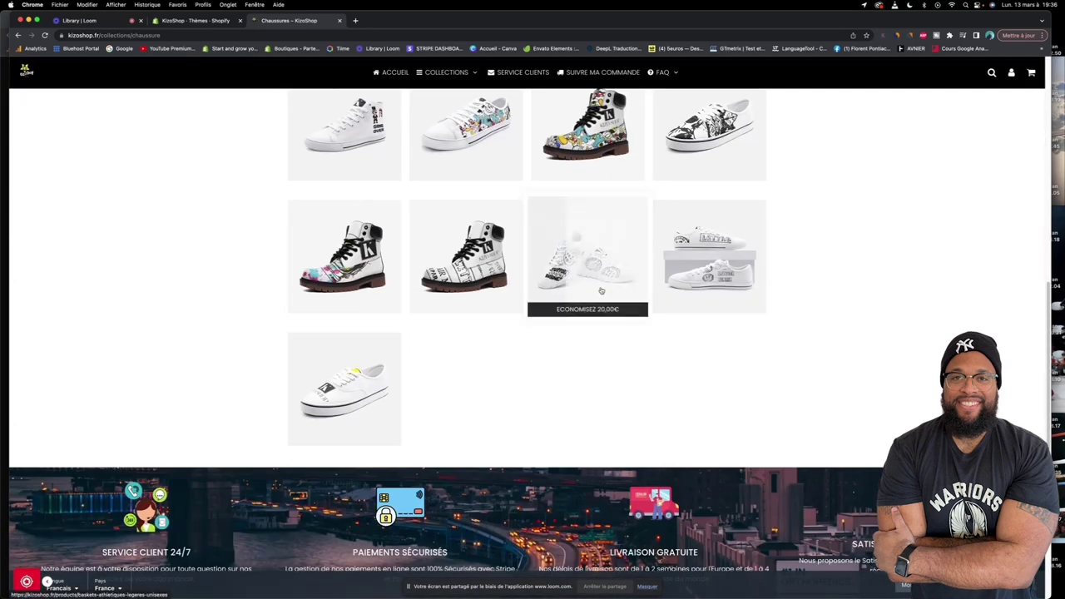
{"action": "scroll", "coordinate": [737, 329], "scroll_direction": "up", "scroll_amount": 2}
{"action": "scroll", "coordinate": [520, 238], "scroll_direction": "up", "scroll_amount": 5}
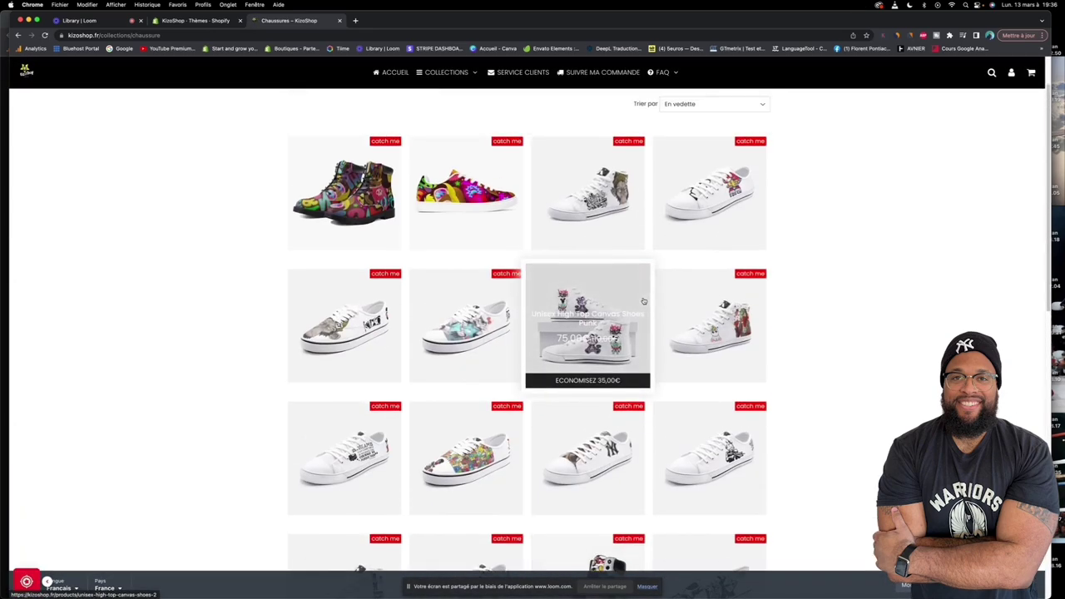
{"action": "scroll", "coordinate": [520, 238], "scroll_direction": "up", "scroll_amount": 2}
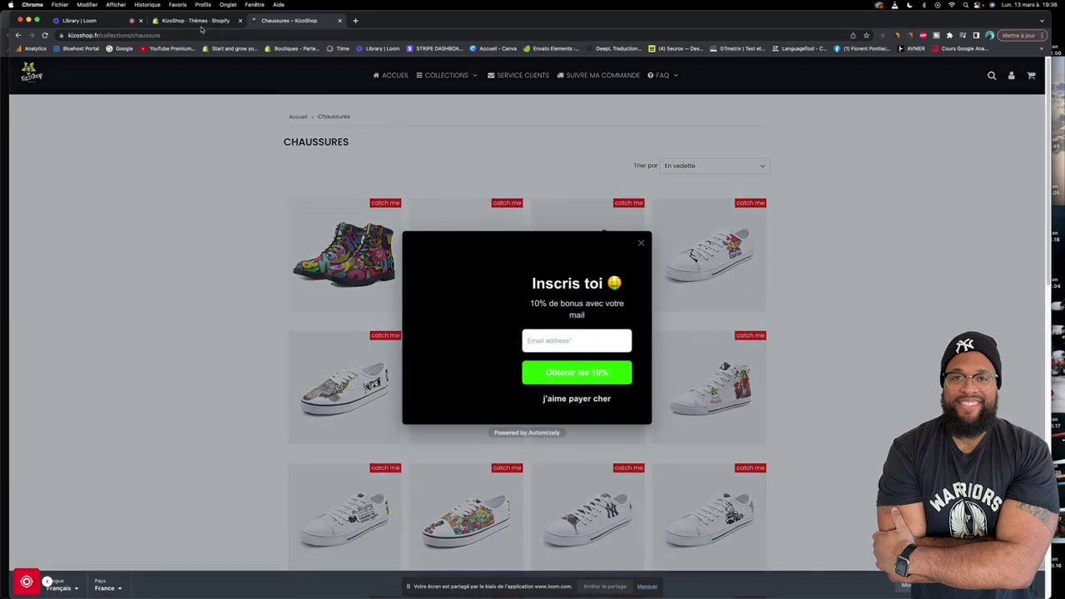
Return to the Shopify admin, open the installed JetPrint: POD Shoes,Bag,Watch app and dismiss its new feature announcement
{"action": "left_click", "coordinate": [201, 23]}
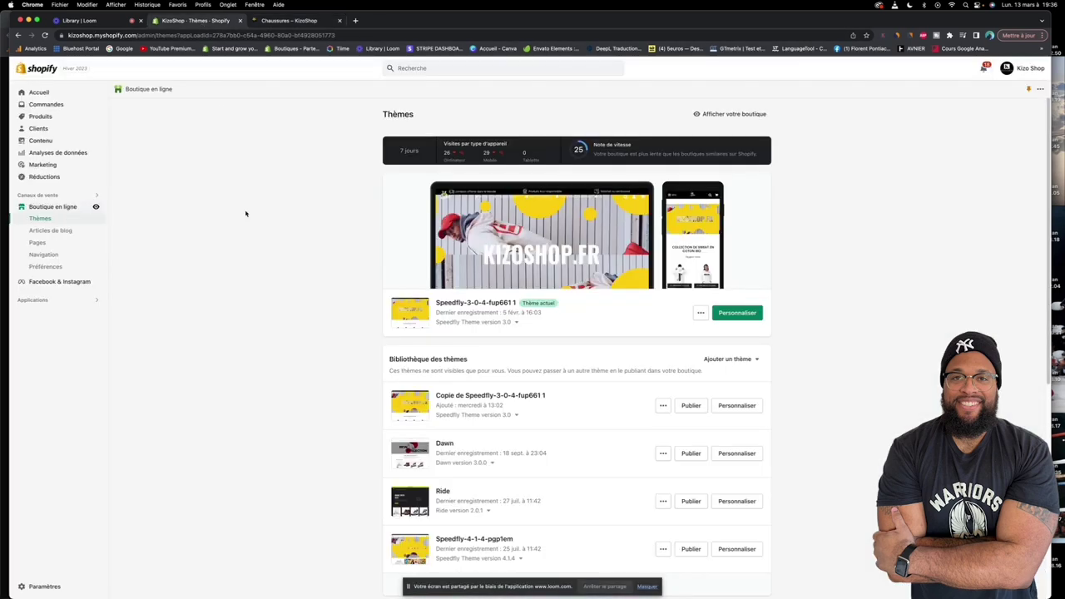
{"action": "left_click", "coordinate": [58, 303]}
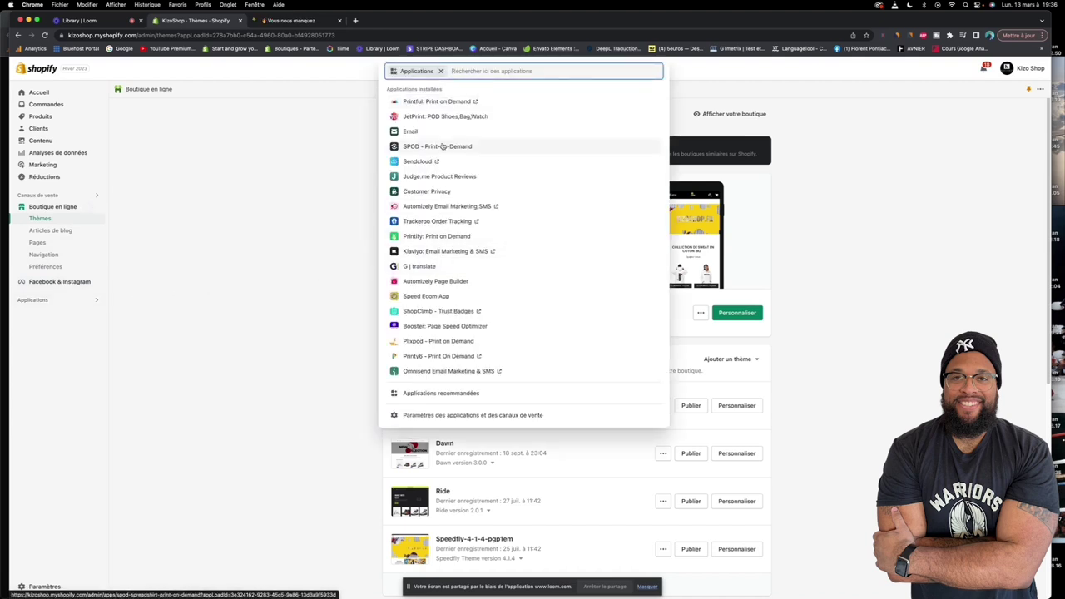
{"action": "left_click", "coordinate": [423, 120]}
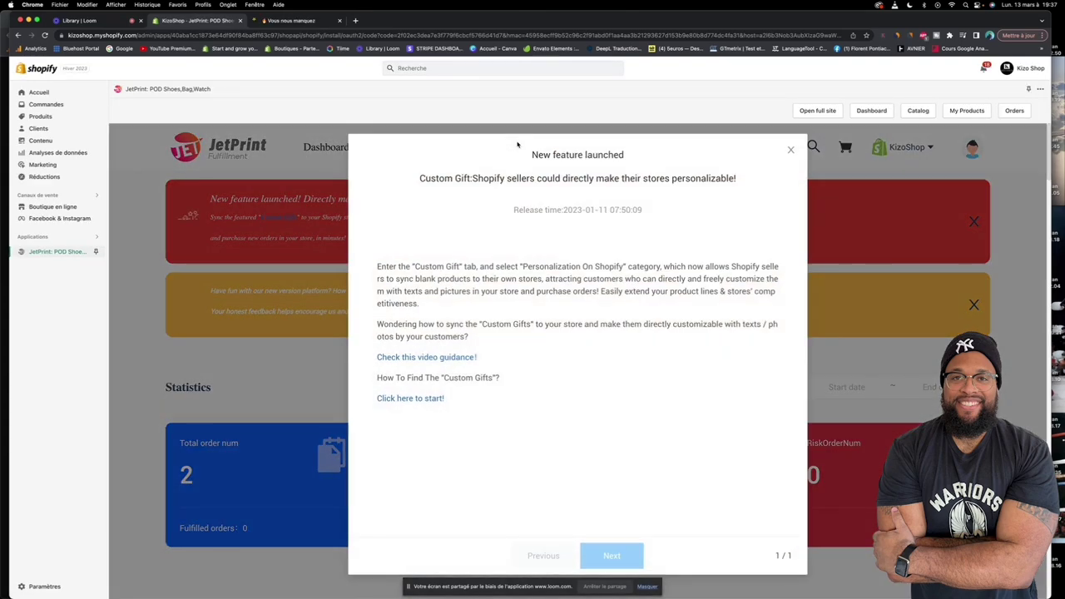
{"action": "left_click", "coordinate": [790, 151]}
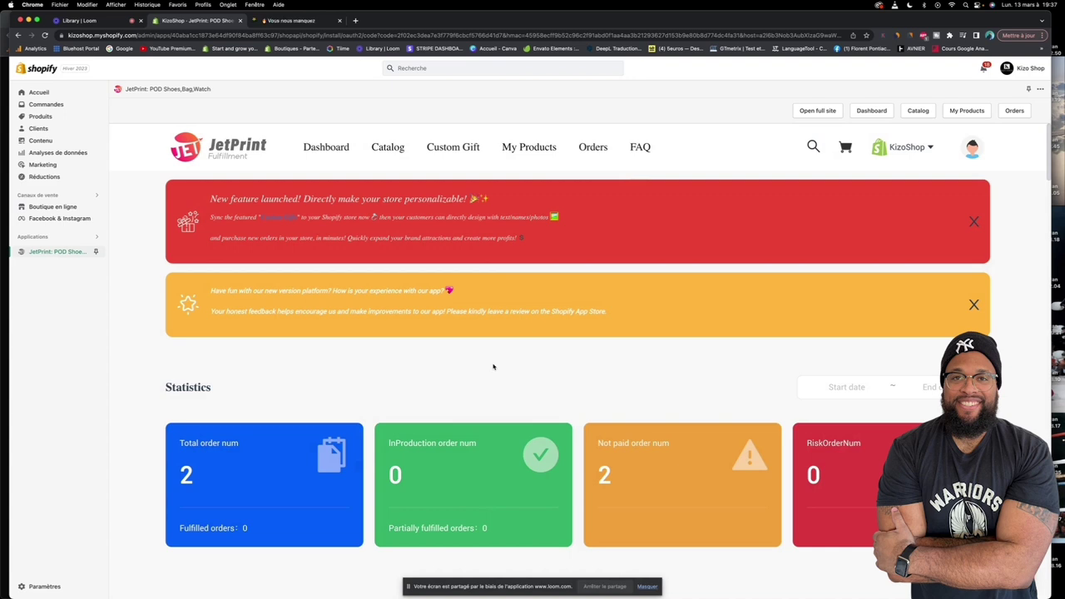
Translate the page into French and close the translation popup
{"action": "right_click", "coordinate": [492, 366]}
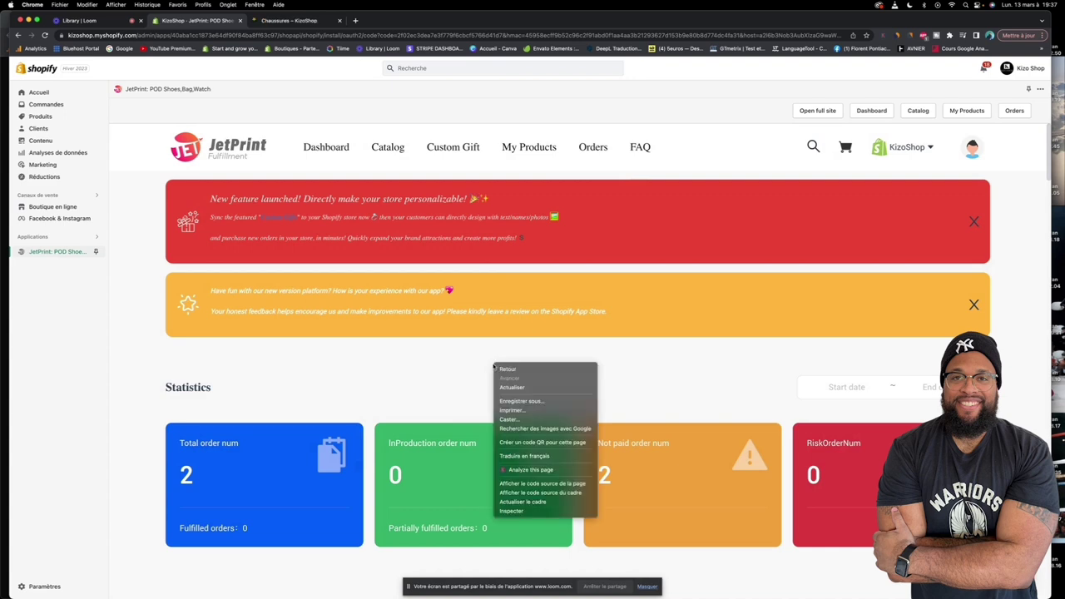
{"action": "left_click", "coordinate": [529, 456]}
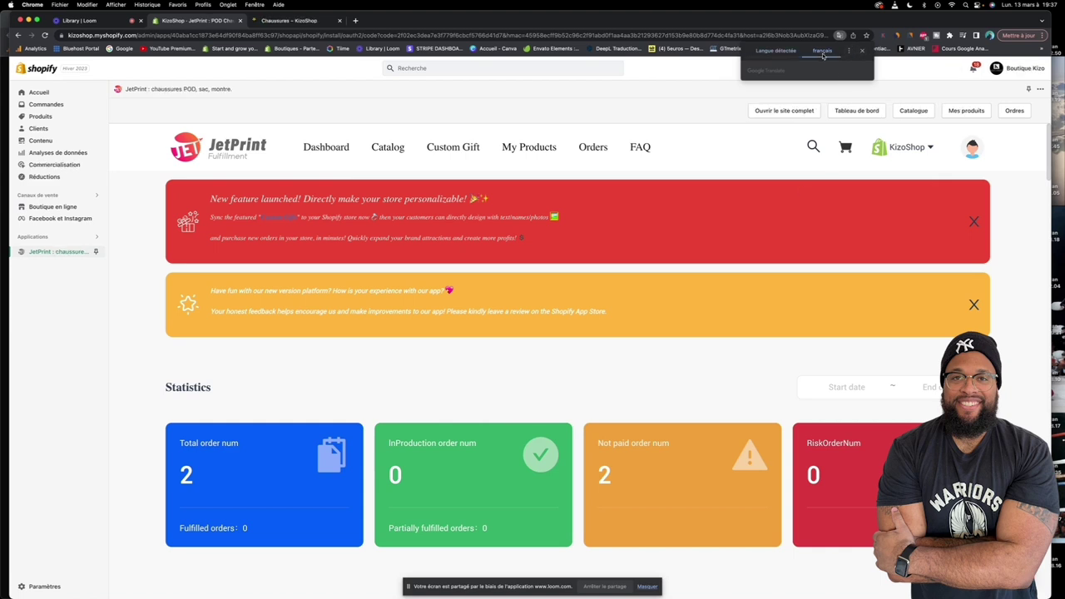
{"action": "left_click", "coordinate": [860, 52]}
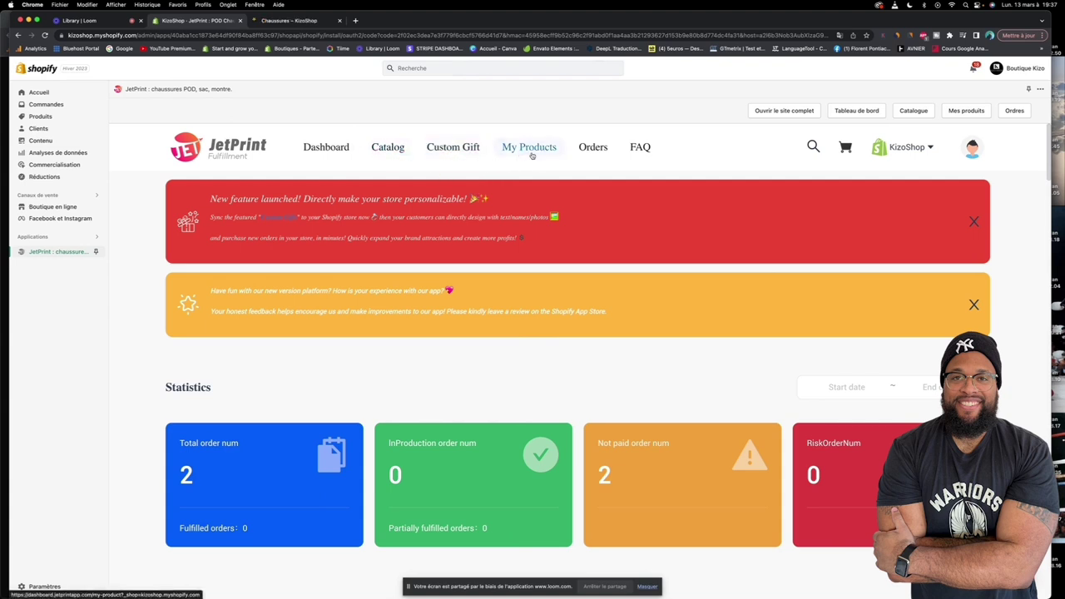
Open the JetPrint product catalog, expand the Shoes category and browse the New Arrival products
{"action": "left_click", "coordinate": [397, 149]}
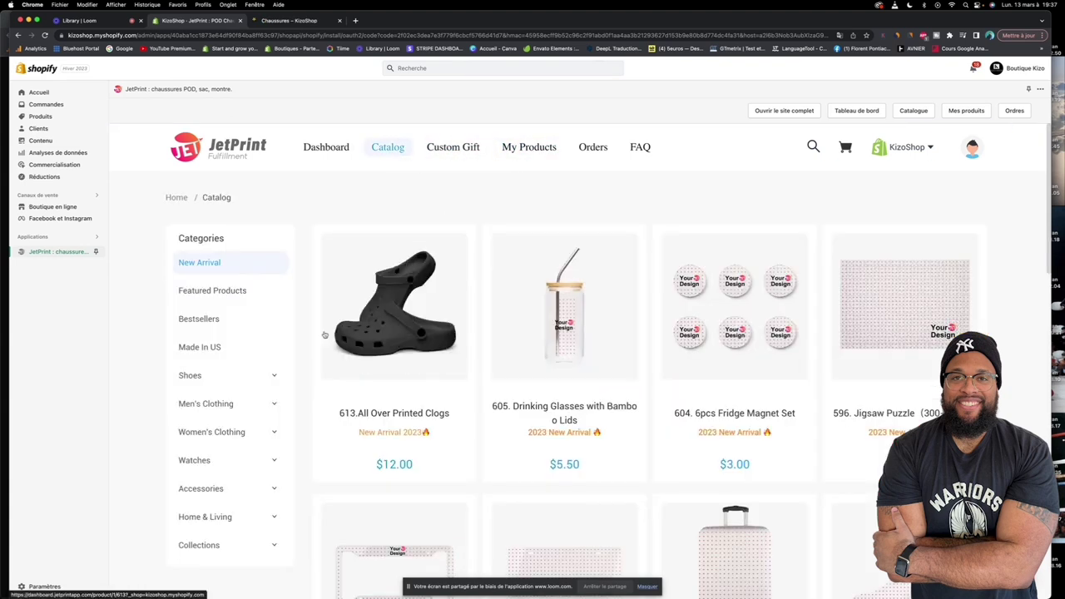
{"action": "scroll", "coordinate": [292, 286], "scroll_direction": "down", "scroll_amount": 3}
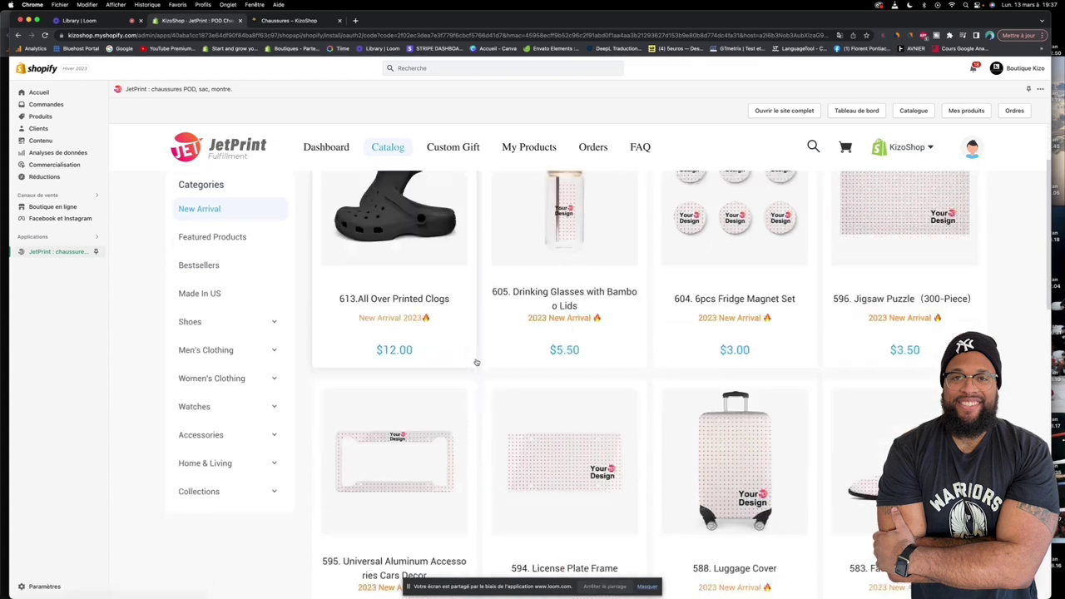
{"action": "left_click", "coordinate": [199, 327]}
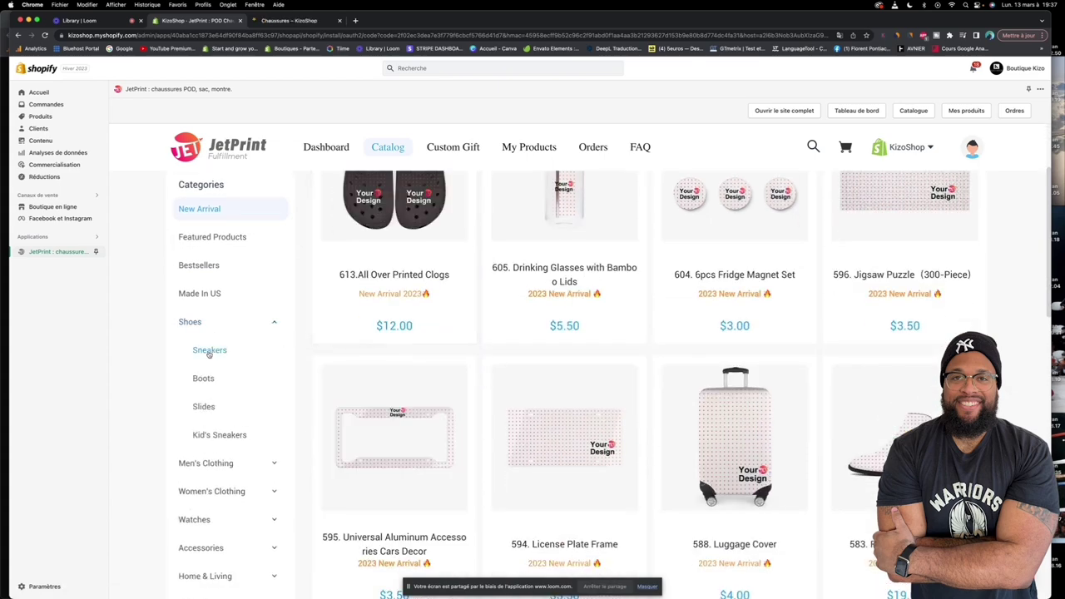
{"action": "scroll", "coordinate": [212, 416], "scroll_direction": "down", "scroll_amount": 2}
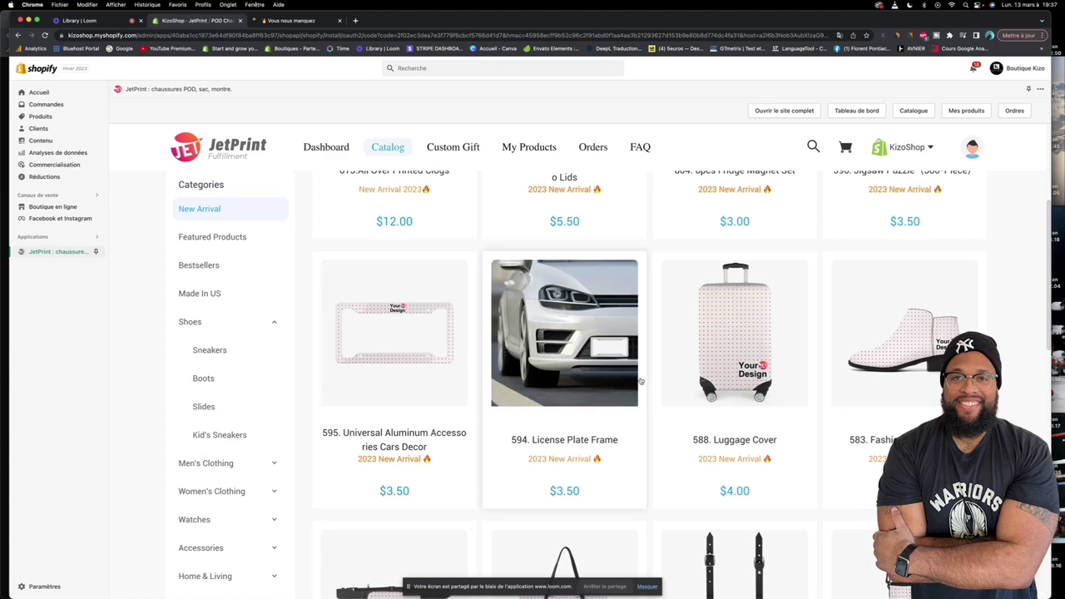
{"action": "scroll", "coordinate": [624, 382], "scroll_direction": "down", "scroll_amount": 7}
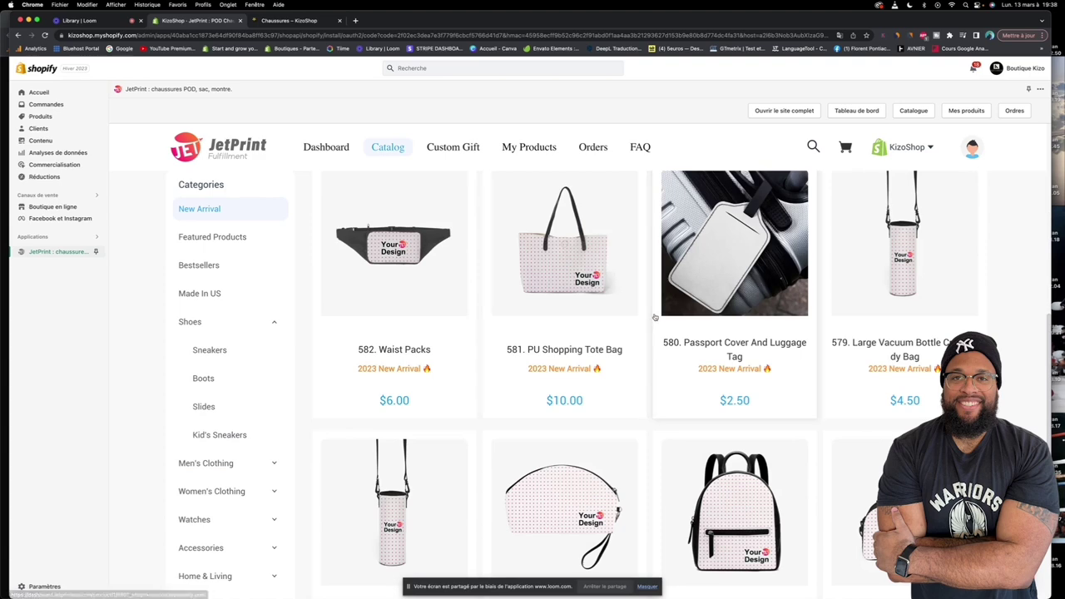
{"action": "scroll", "coordinate": [639, 315], "scroll_direction": "down", "scroll_amount": 4}
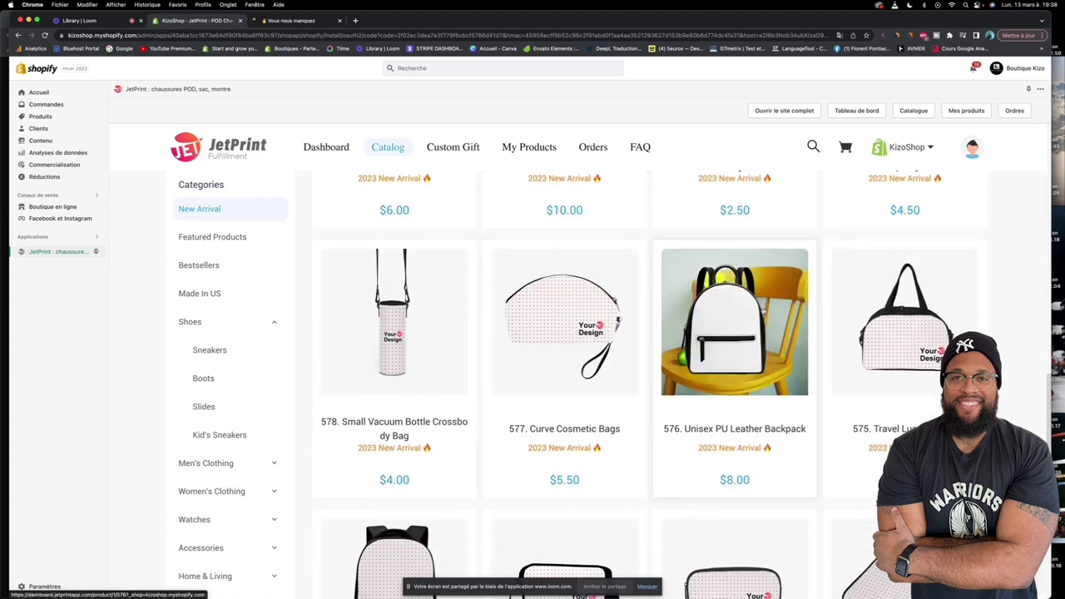
{"action": "scroll", "coordinate": [763, 311], "scroll_direction": "down", "scroll_amount": 4}
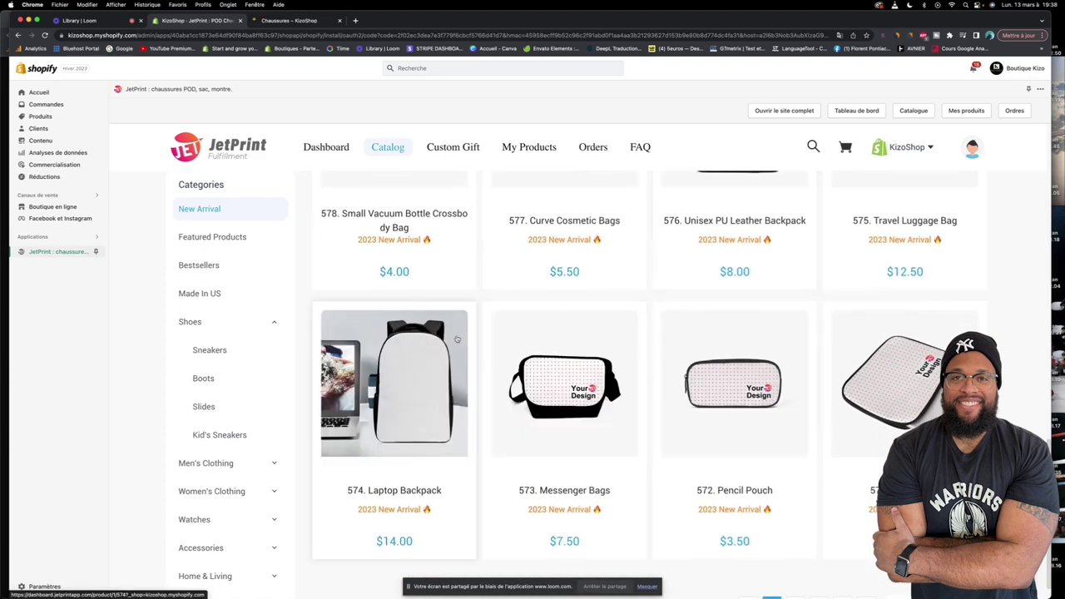
{"action": "scroll", "coordinate": [394, 375], "scroll_direction": "up", "scroll_amount": 3}
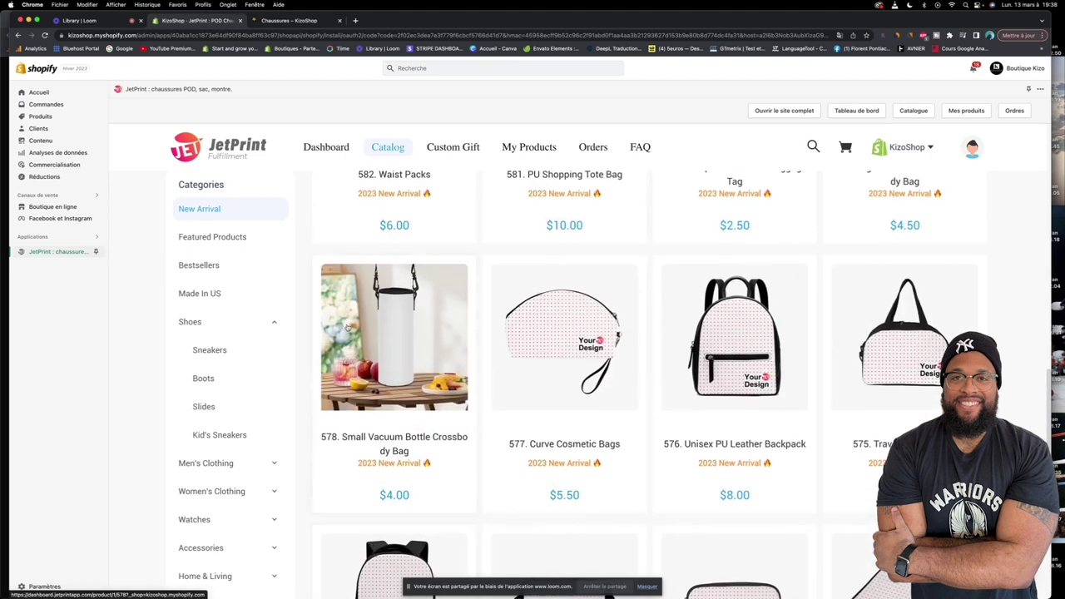
Show the Sneakers category, dismiss the review request and look through the first page of sneaker models and prices
{"action": "left_click", "coordinate": [214, 351]}
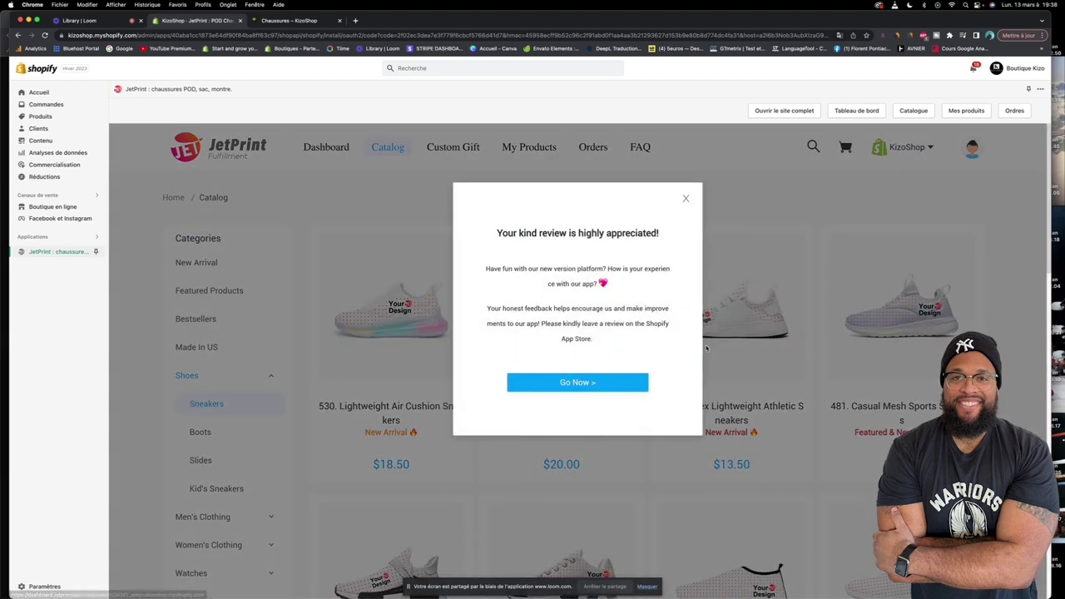
{"action": "left_click", "coordinate": [687, 198]}
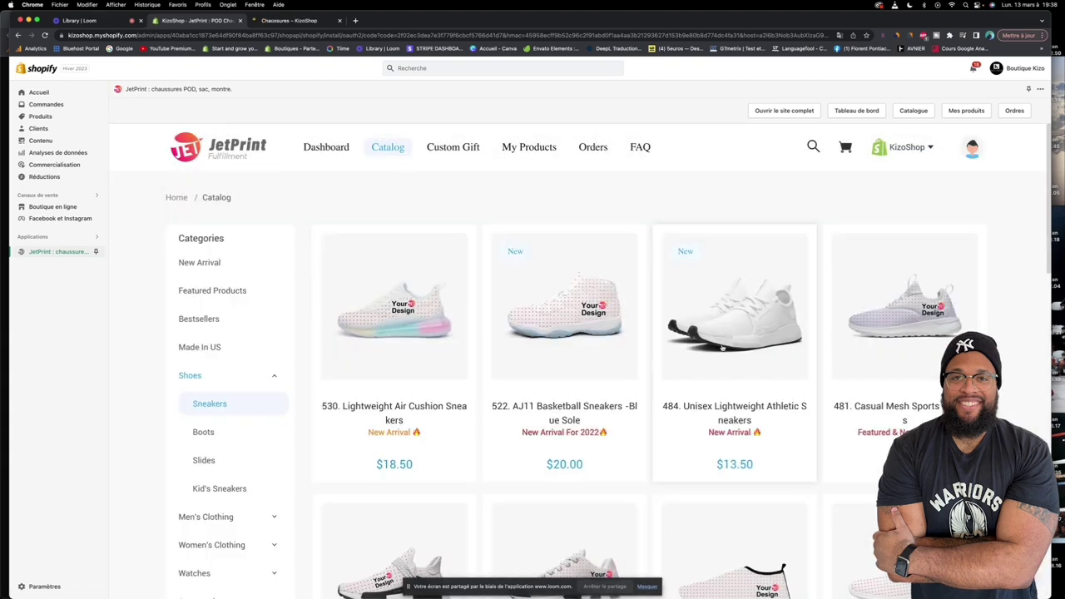
{"action": "scroll", "coordinate": [686, 361], "scroll_direction": "down", "scroll_amount": 2}
{"action": "scroll", "coordinate": [686, 362], "scroll_direction": "down", "scroll_amount": 2}
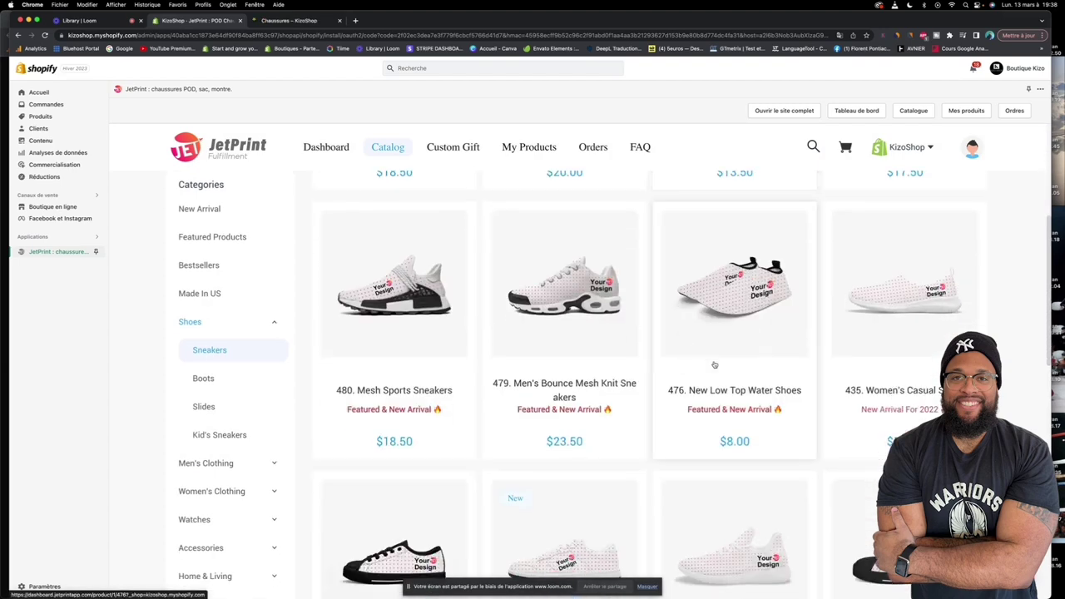
{"action": "scroll", "coordinate": [699, 363], "scroll_direction": "down", "scroll_amount": 2}
{"action": "scroll", "coordinate": [713, 365], "scroll_direction": "down", "scroll_amount": 2}
{"action": "scroll", "coordinate": [704, 366], "scroll_direction": "down", "scroll_amount": 2}
{"action": "scroll", "coordinate": [707, 364], "scroll_direction": "down", "scroll_amount": 4}
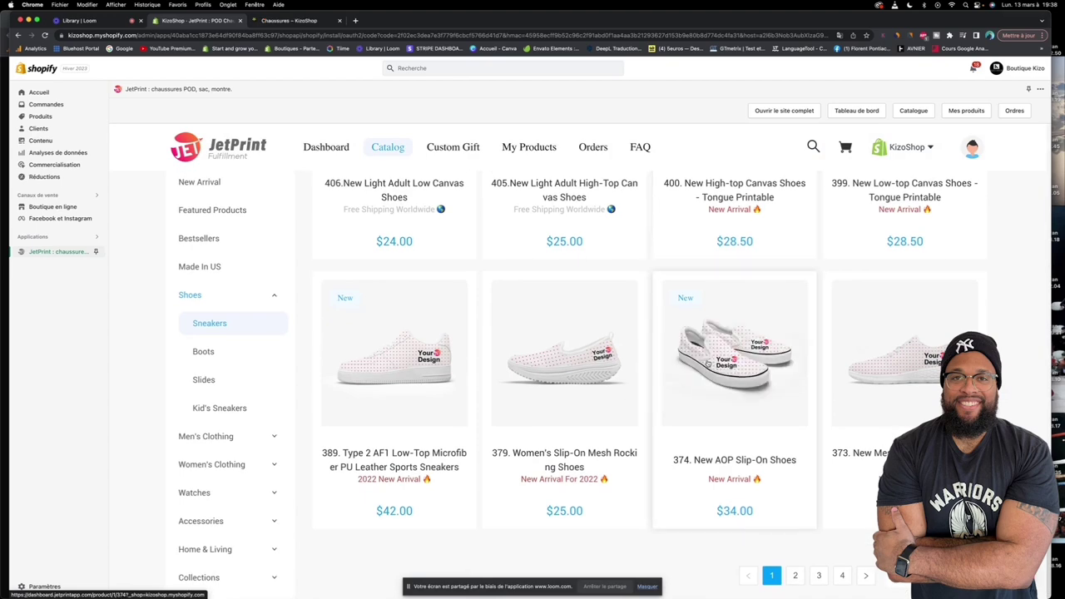
{"action": "scroll", "coordinate": [765, 357], "scroll_direction": "up", "scroll_amount": 5}
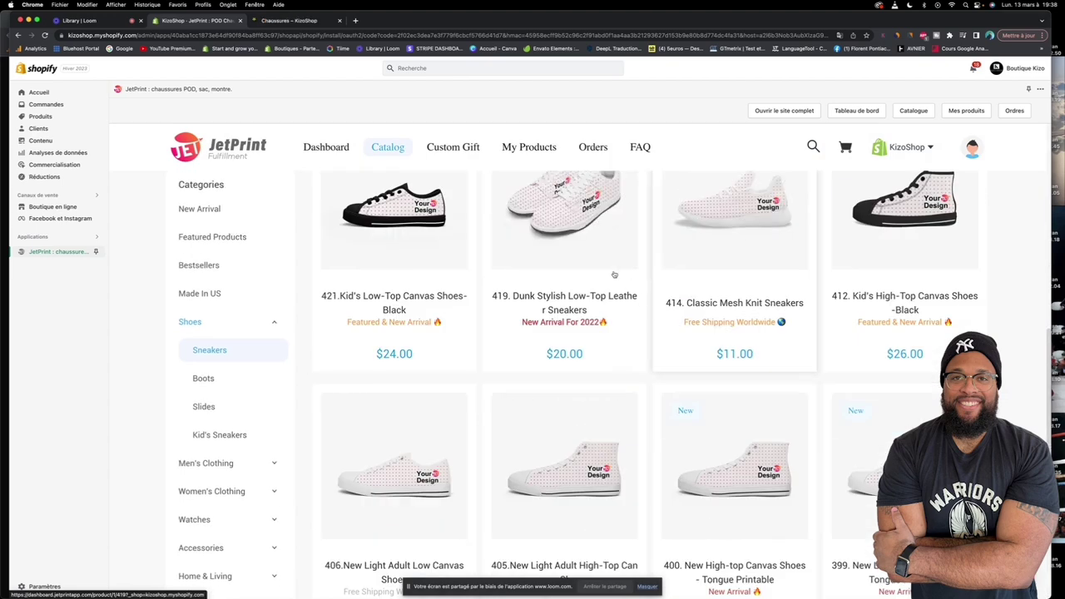
{"action": "scroll", "coordinate": [655, 280], "scroll_direction": "down", "scroll_amount": 2}
{"action": "scroll", "coordinate": [654, 280], "scroll_direction": "down", "scroll_amount": 3}
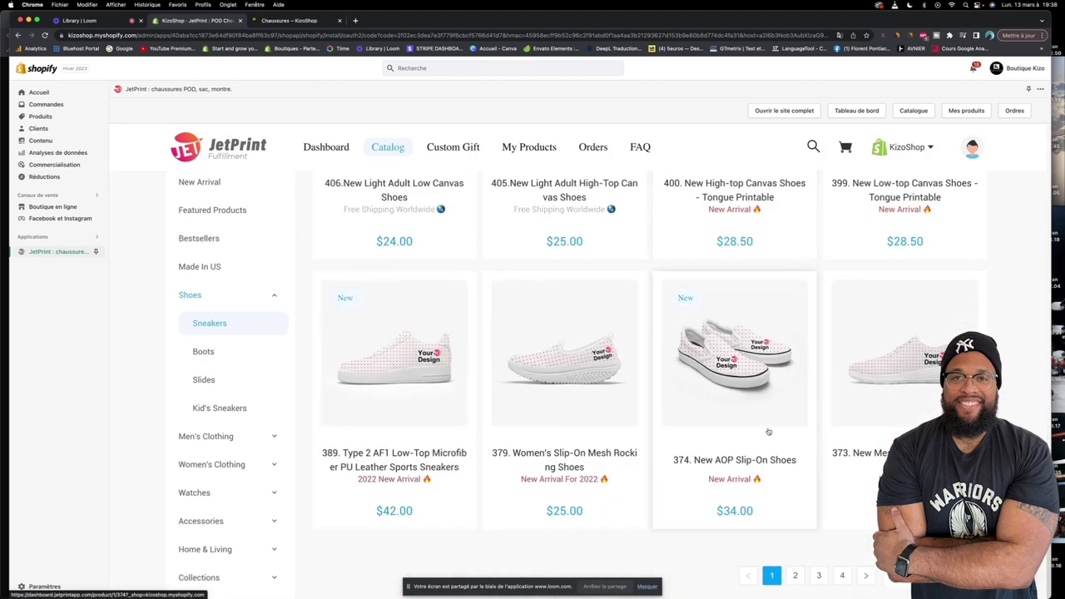
Go to page 2 of the Sneakers category and compare the models and prices listed there
{"action": "left_click", "coordinate": [794, 574]}
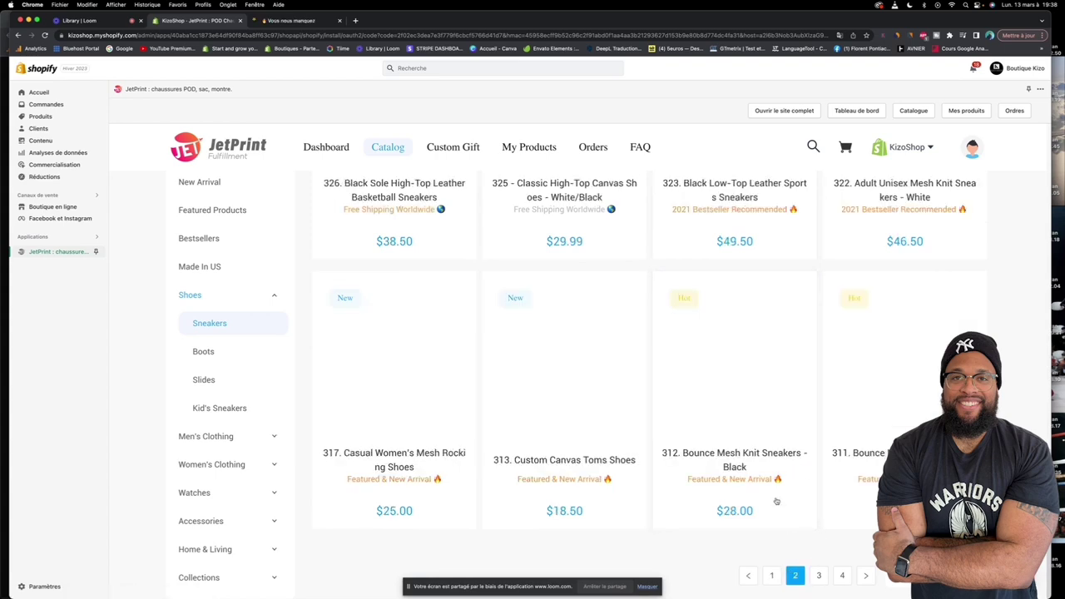
{"action": "scroll", "coordinate": [679, 321], "scroll_direction": "up", "scroll_amount": 5}
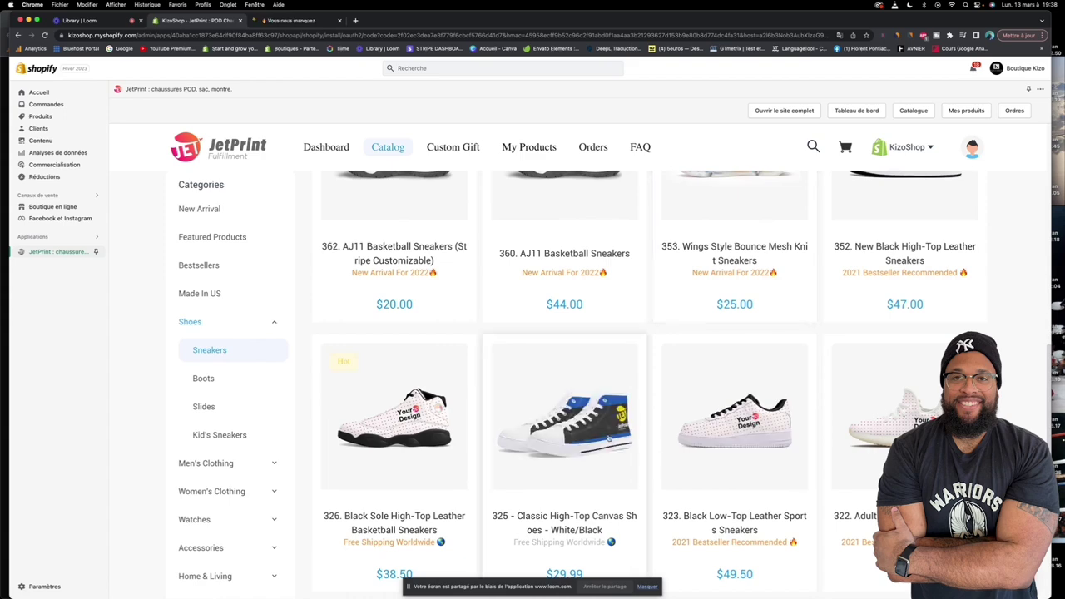
{"action": "scroll", "coordinate": [603, 429], "scroll_direction": "up", "scroll_amount": 2}
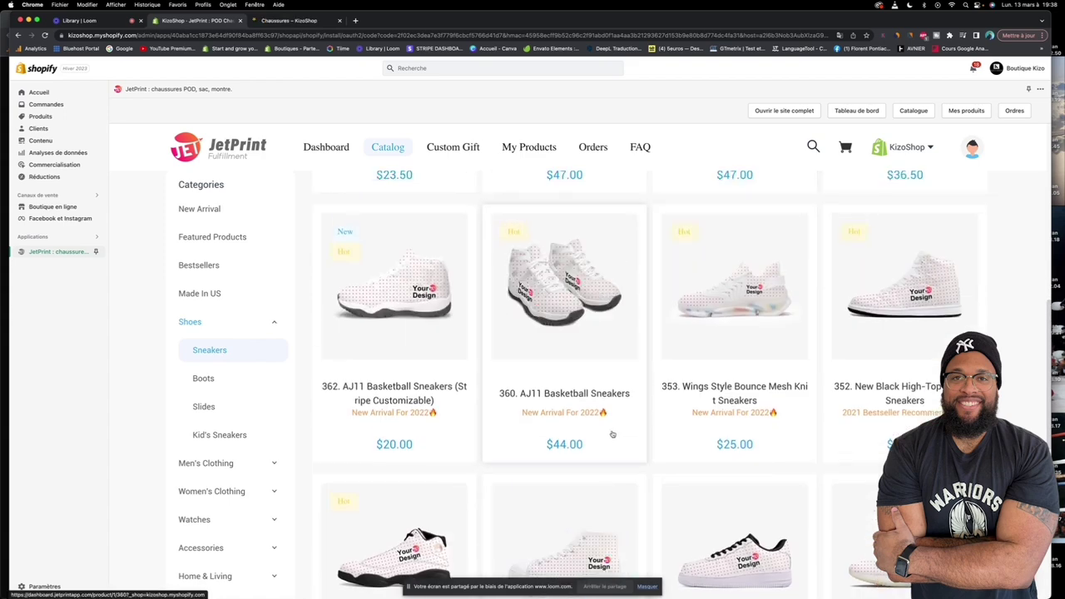
{"action": "scroll", "coordinate": [563, 460], "scroll_direction": "down", "scroll_amount": 2}
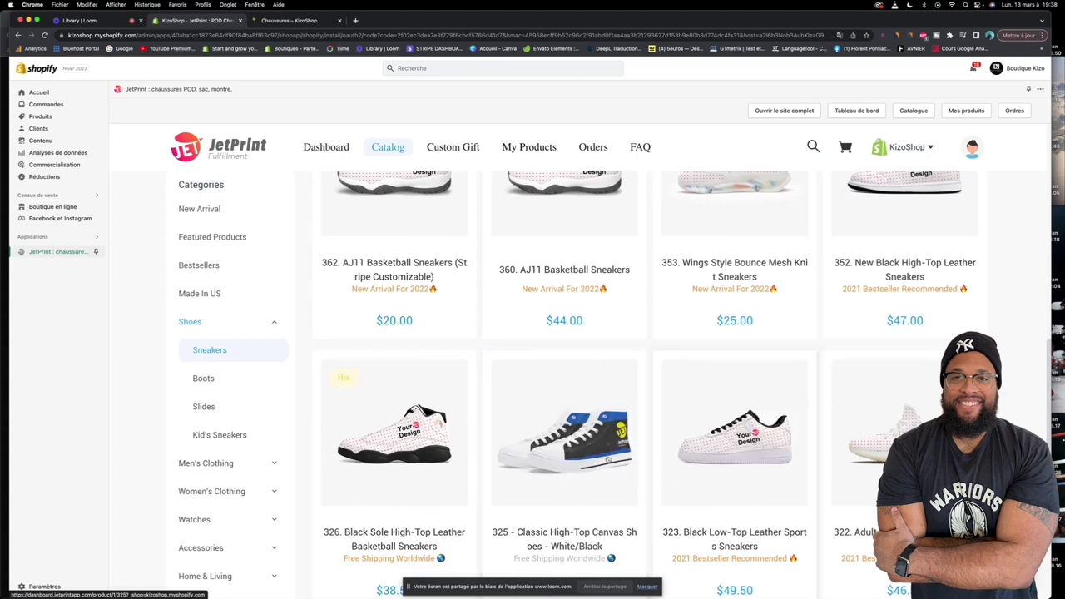
{"action": "scroll", "coordinate": [693, 475], "scroll_direction": "down", "scroll_amount": 3}
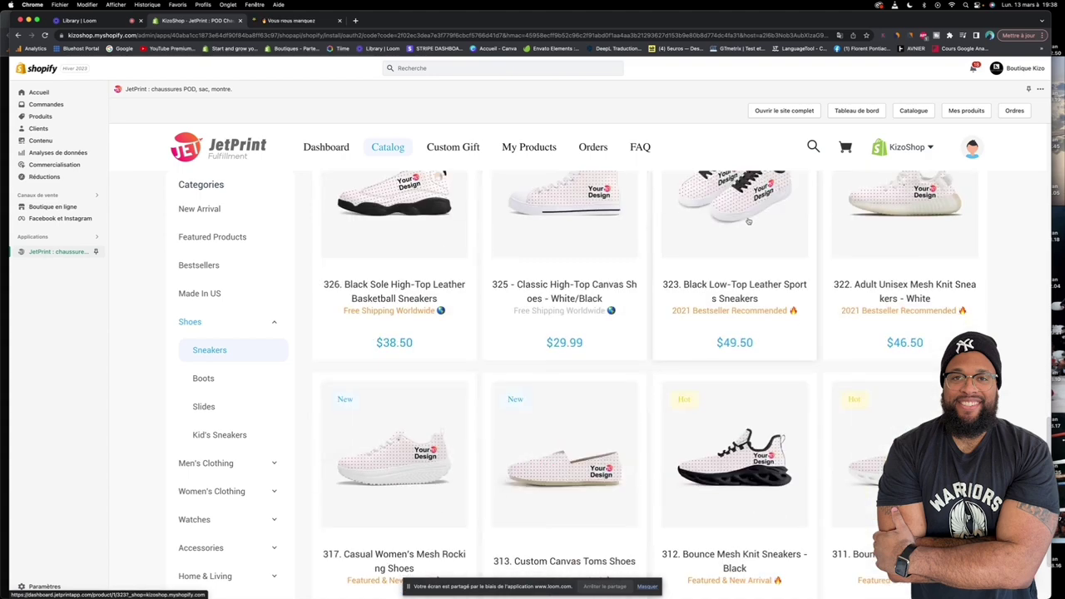
Open the product page of 323. Black Low-Top Leather Sports Sneakers and try to translate it into French
{"action": "scroll", "coordinate": [748, 221], "scroll_direction": "up", "scroll_amount": 1}
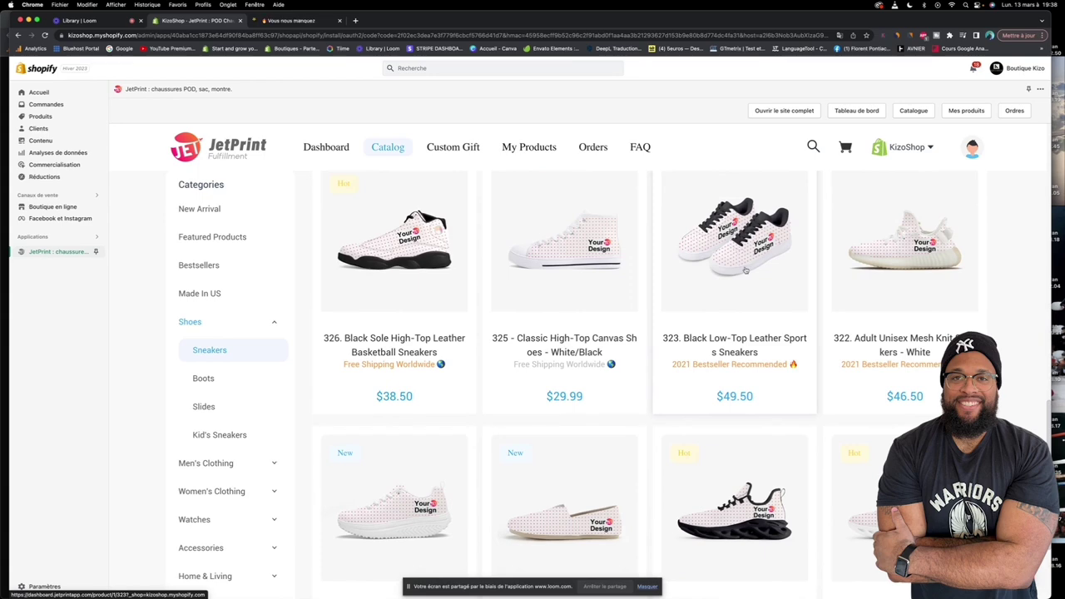
{"action": "scroll", "coordinate": [746, 270], "scroll_direction": "up", "scroll_amount": 1}
{"action": "left_click", "coordinate": [743, 298]}
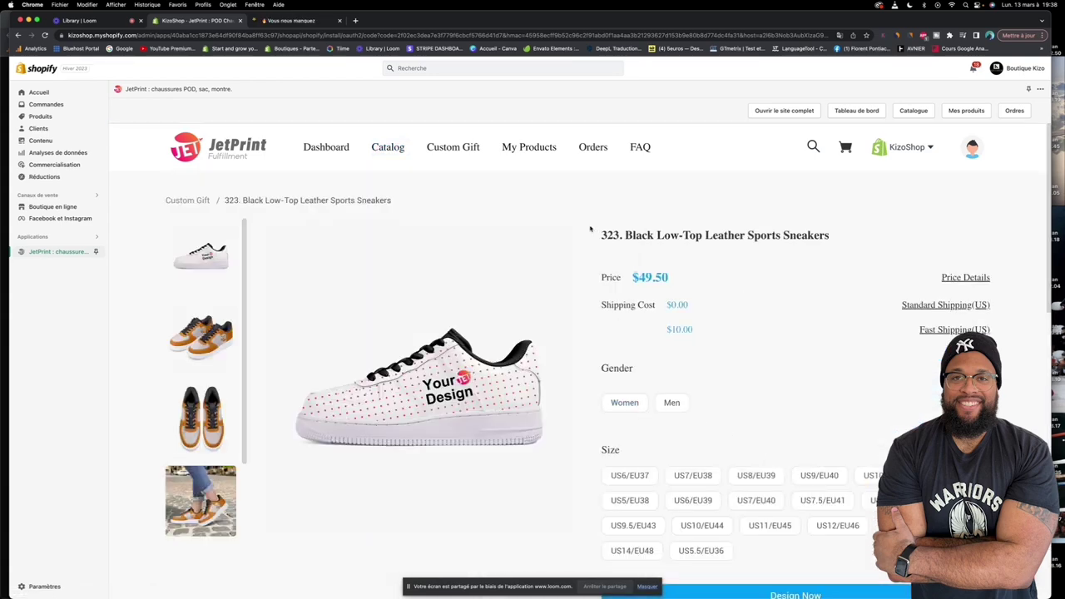
{"action": "right_click", "coordinate": [638, 204]}
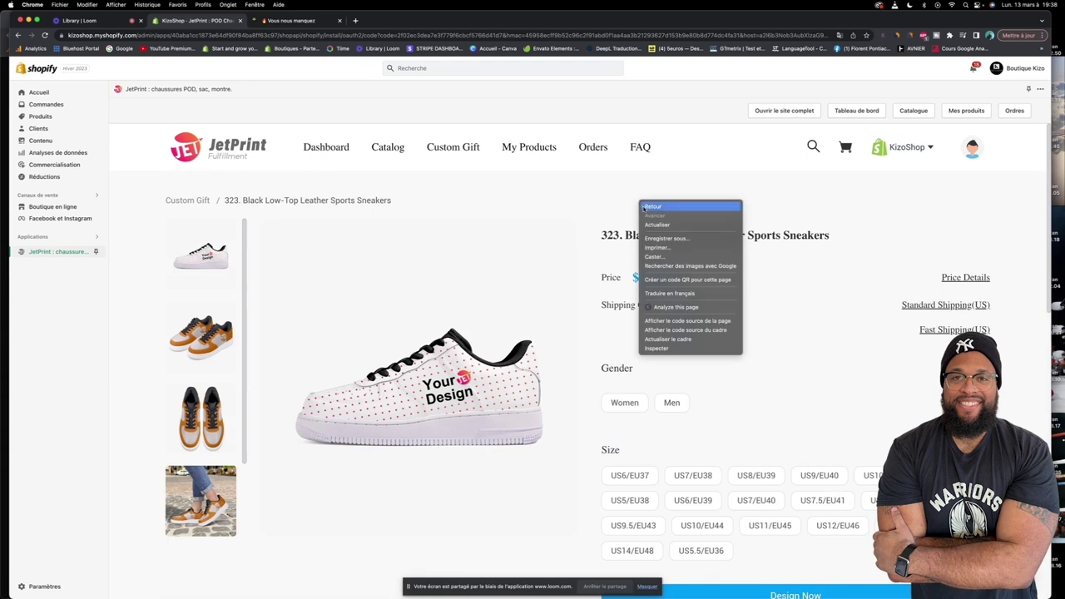
{"action": "left_click", "coordinate": [670, 297]}
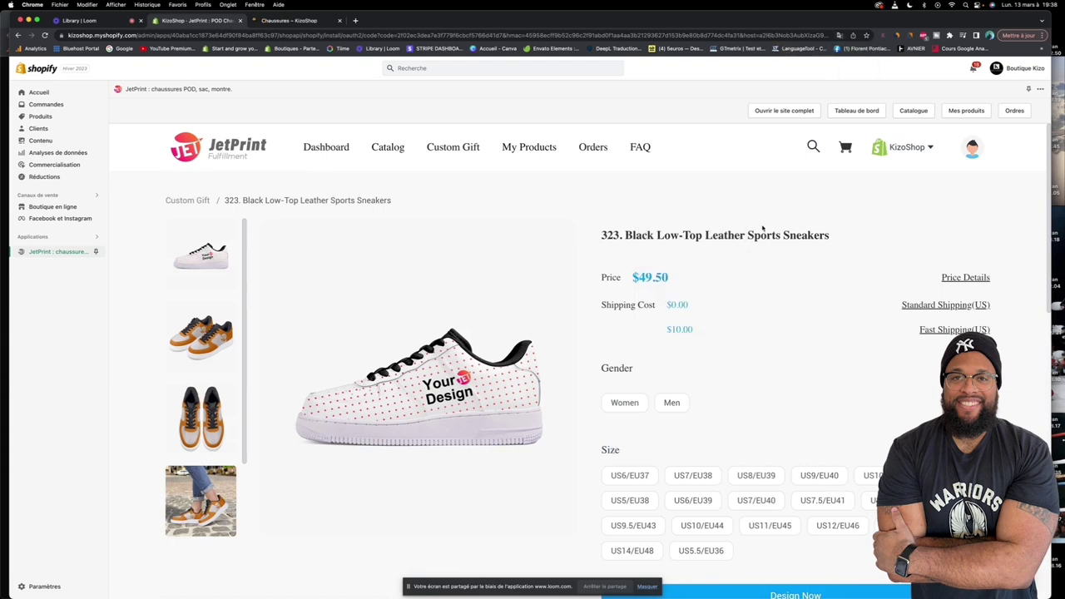
Compare the sizes offered for women and men, leaving the gender set to Men
{"action": "scroll", "coordinate": [724, 283], "scroll_direction": "down", "scroll_amount": 1}
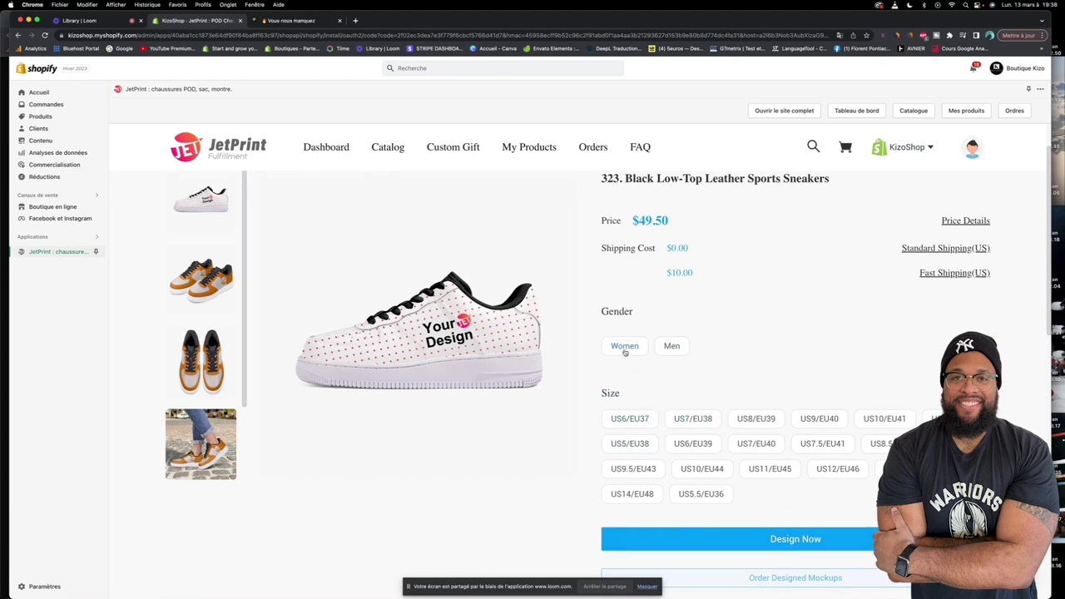
{"action": "left_click", "coordinate": [663, 347]}
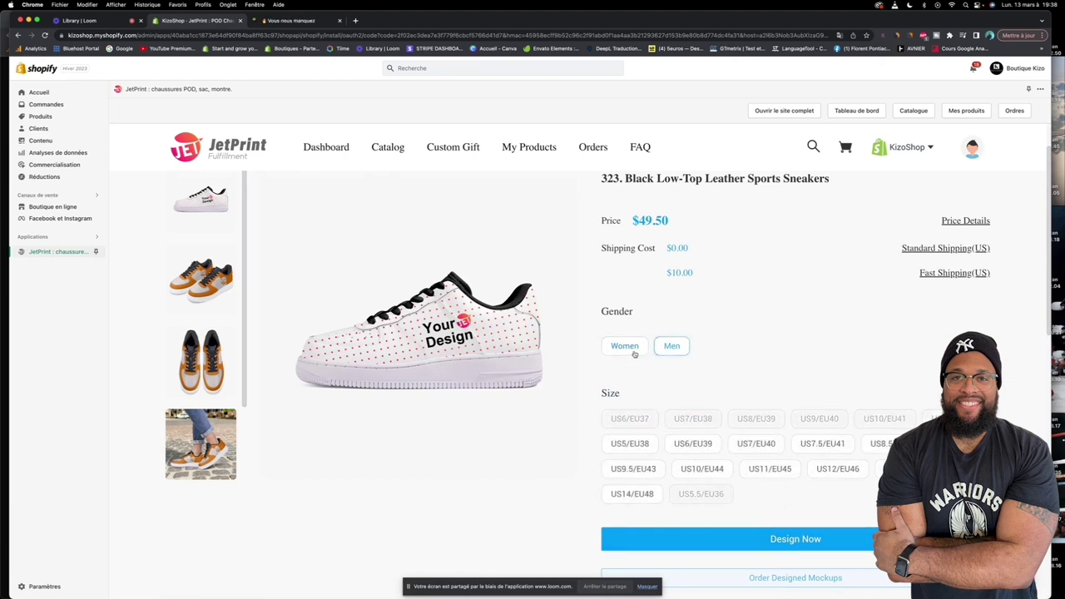
{"action": "left_click", "coordinate": [626, 347]}
{"action": "left_click", "coordinate": [672, 347]}
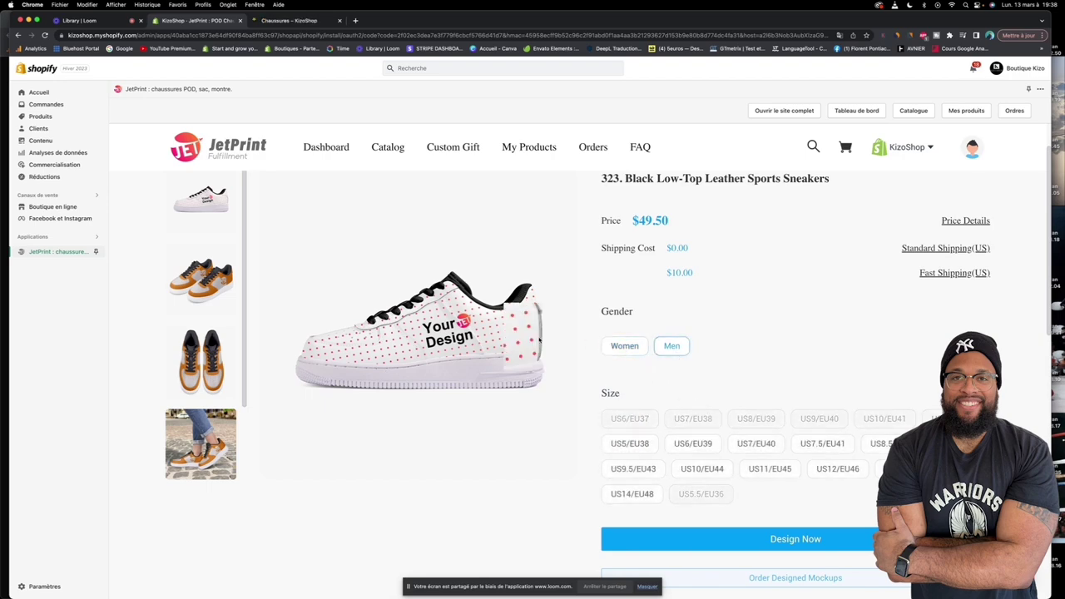
Review the product's ordering options and description, and start designing the sneaker
{"action": "scroll", "coordinate": [649, 382], "scroll_direction": "down", "scroll_amount": 3}
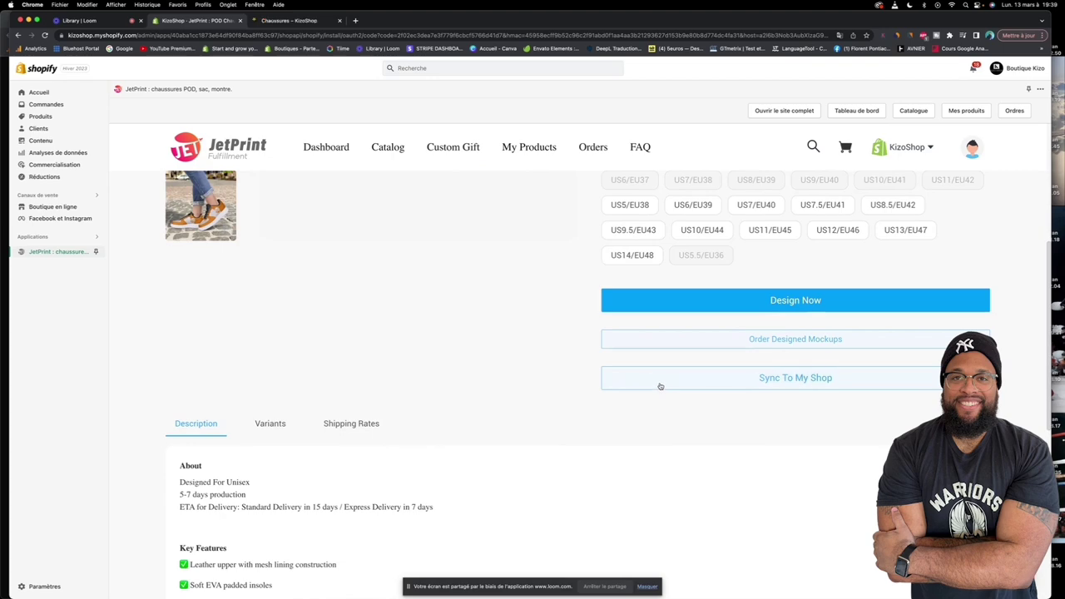
{"action": "scroll", "coordinate": [660, 388], "scroll_direction": "up", "scroll_amount": 2}
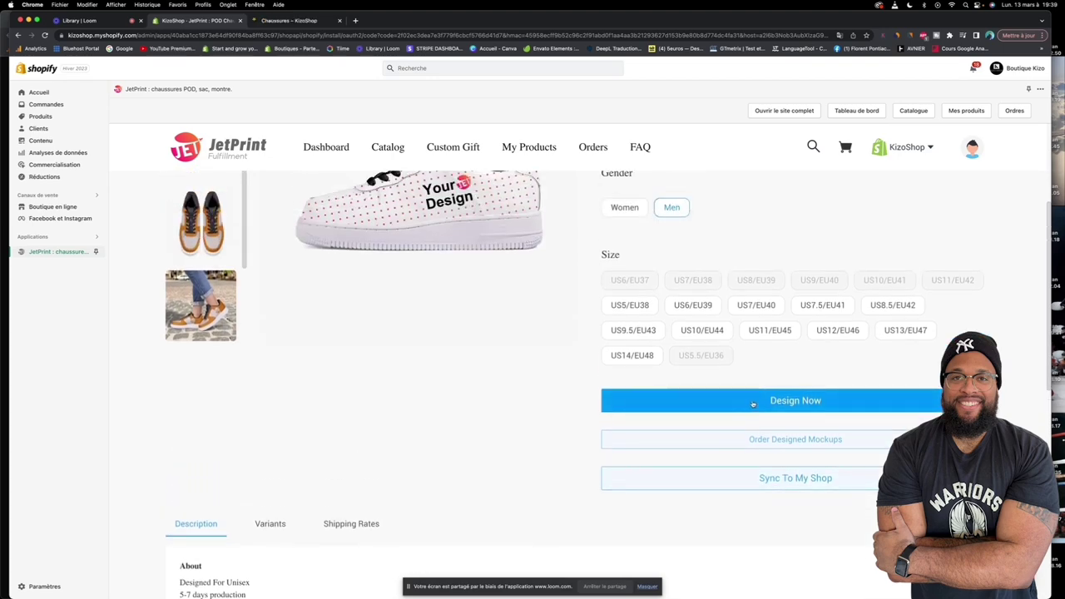
{"action": "left_click", "coordinate": [753, 402]}
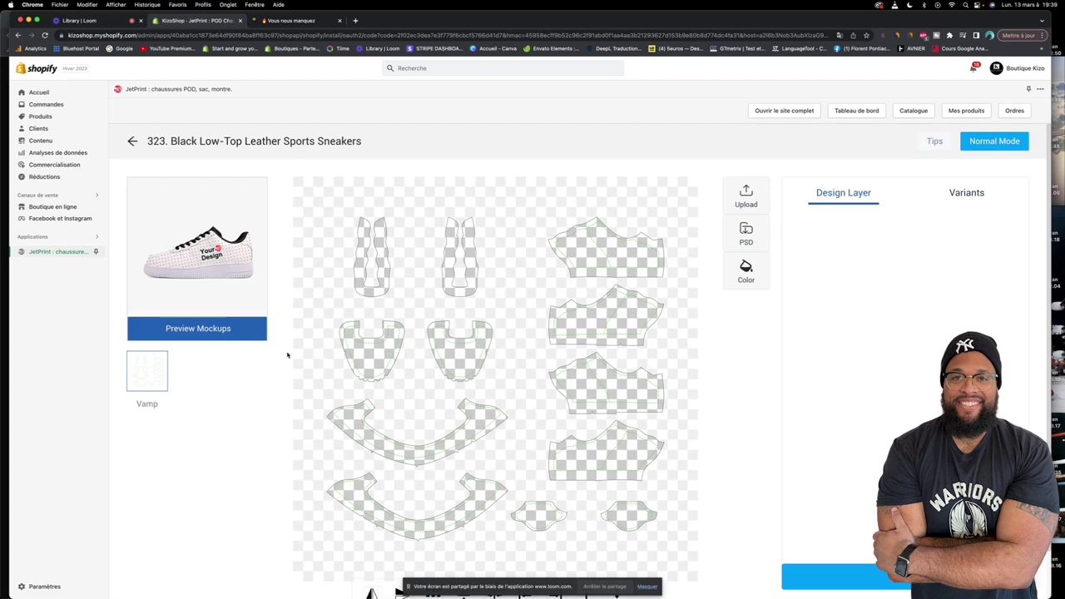
Browse the uploaded image library and add the black-and-white BOOM! image to the sneaker template
{"action": "left_click", "coordinate": [743, 200]}
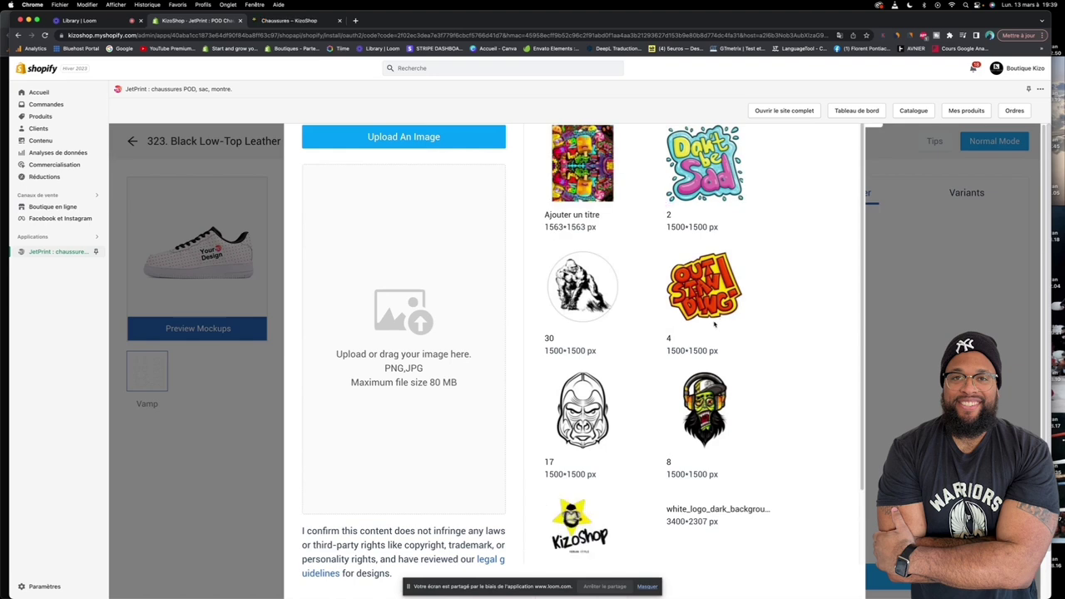
{"action": "scroll", "coordinate": [674, 320], "scroll_direction": "down", "scroll_amount": 3}
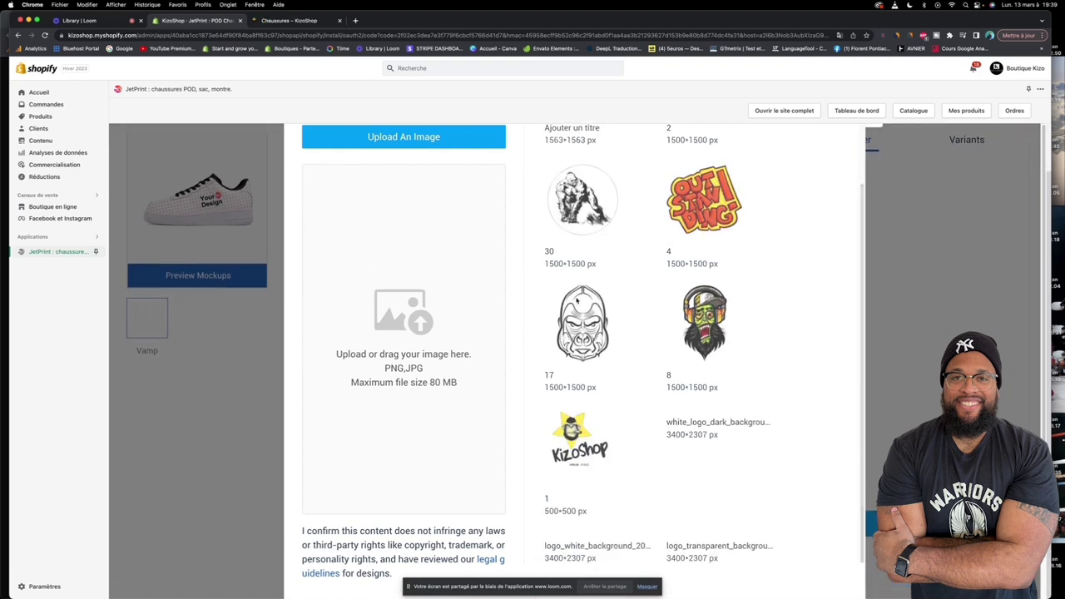
{"action": "scroll", "coordinate": [583, 316], "scroll_direction": "up", "scroll_amount": 2}
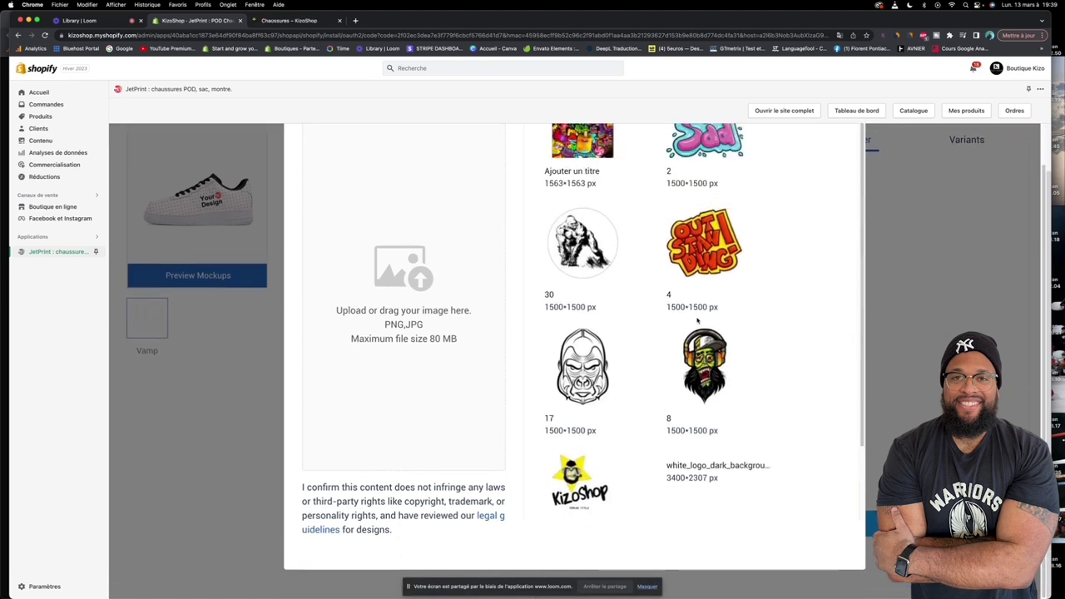
{"action": "scroll", "coordinate": [479, 337], "scroll_direction": "up", "scroll_amount": 1}
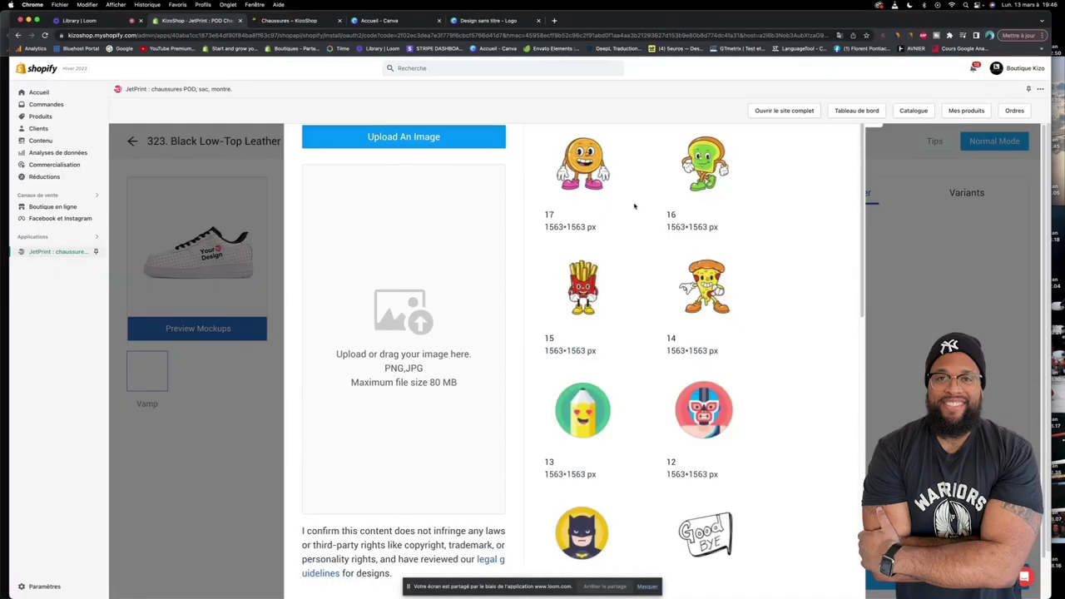
{"action": "scroll", "coordinate": [640, 274], "scroll_direction": "down", "scroll_amount": 8}
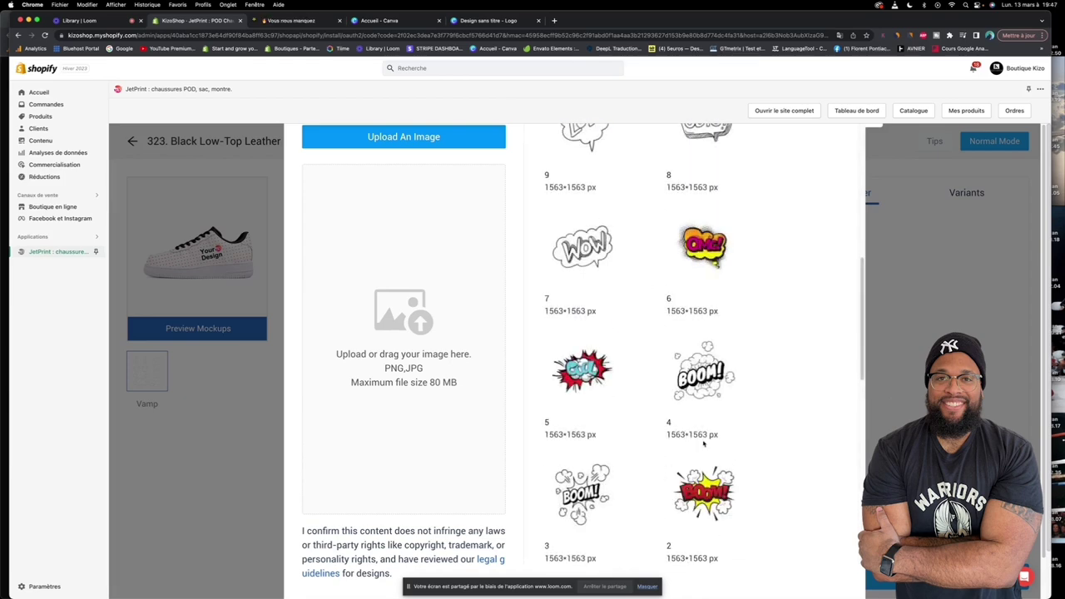
{"action": "left_click", "coordinate": [699, 374]}
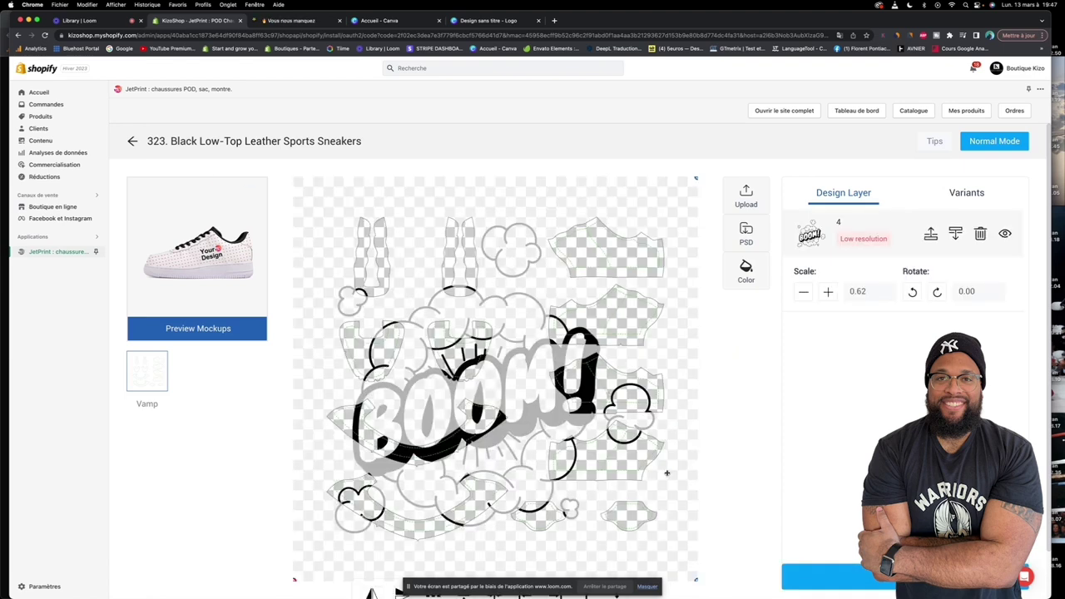
Shrink the BOOM! image to a scale of about 0.23 and place it over the uppermost side piece
{"action": "left_click_drag", "start_coordinate": [697, 580], "coordinate": [441, 323]}
{"action": "left_click_drag", "start_coordinate": [394, 296], "coordinate": [629, 293]}
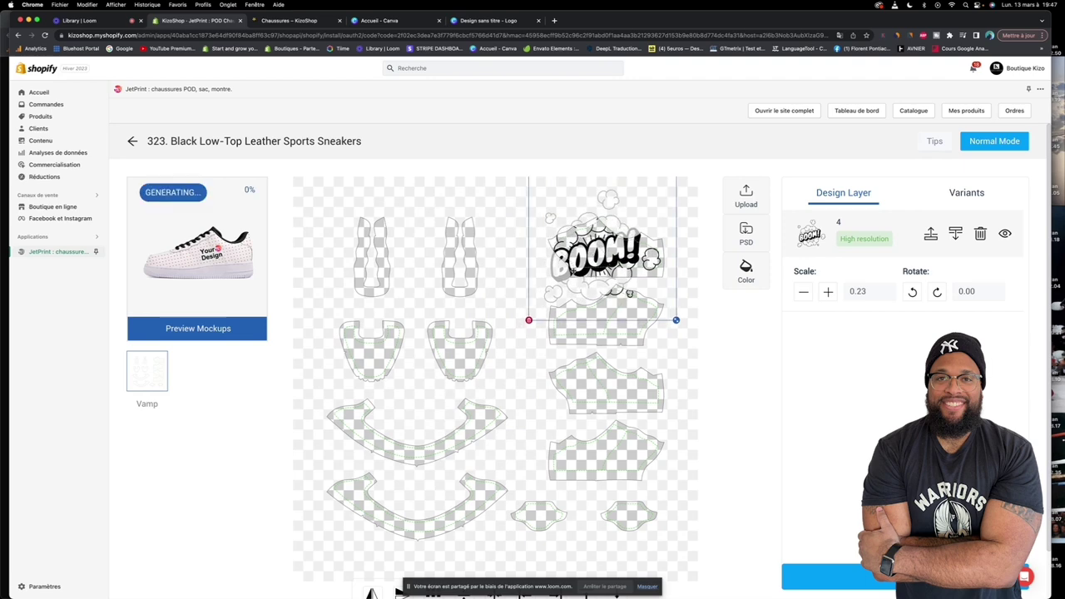
Add the Batman image, shrink it to a scale of about 0.17 and place it over the second toe piece
{"action": "scroll", "coordinate": [629, 293], "scroll_direction": "down", "scroll_amount": 5}
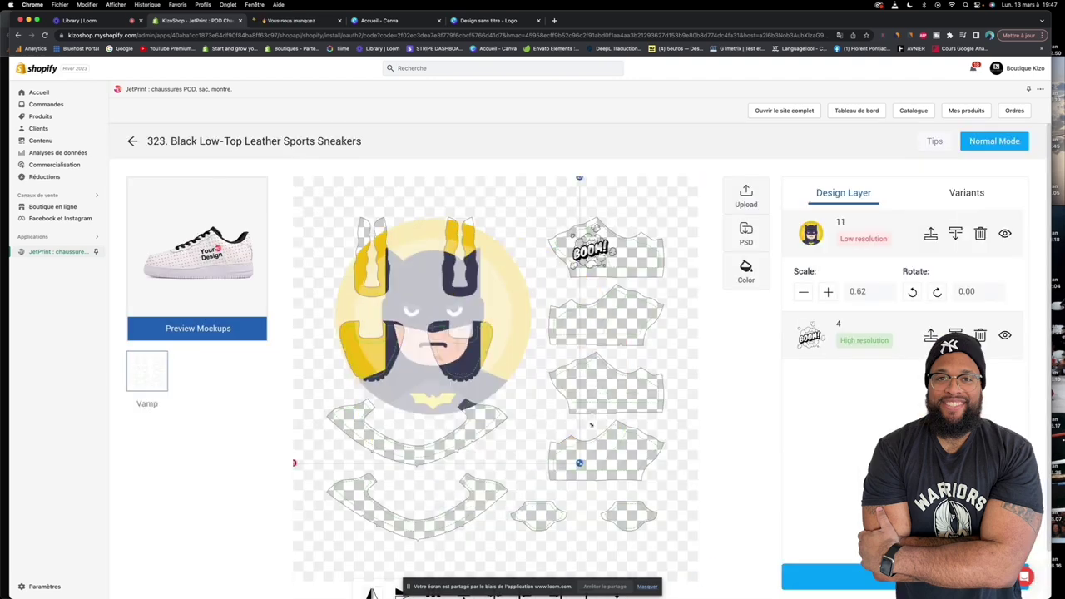
{"action": "scroll", "coordinate": [591, 425], "scroll_direction": "down", "scroll_amount": 5}
{"action": "left_click_drag", "start_coordinate": [591, 426], "coordinate": [558, 349]}
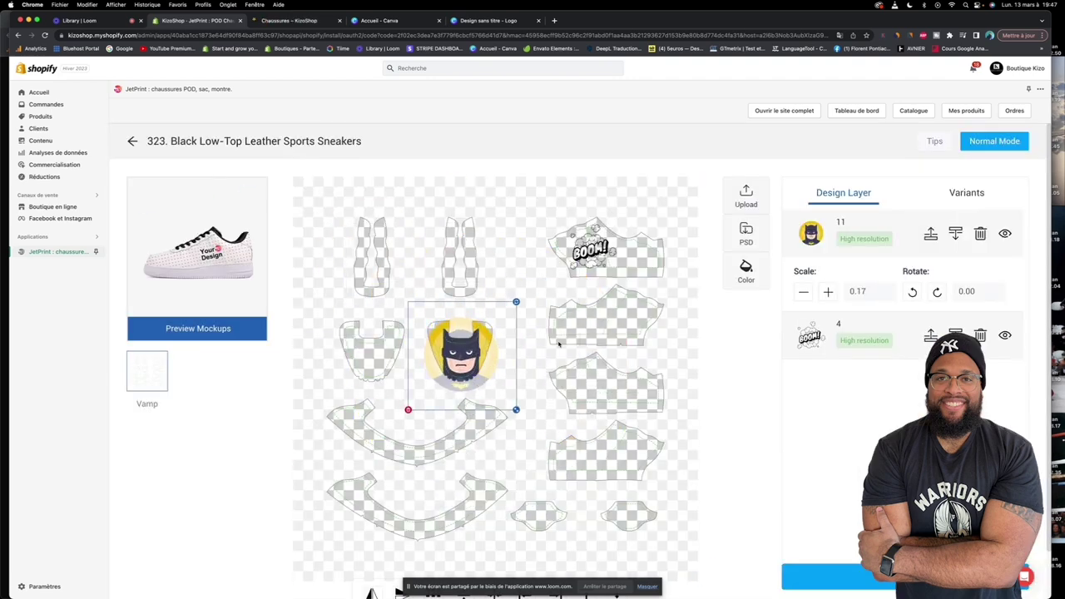
Add more cartoon images from the library and position them on the remaining toe and side pieces
{"action": "left_click", "coordinate": [745, 197]}
{"action": "scroll", "coordinate": [611, 387], "scroll_direction": "down", "scroll_amount": 3}
{"action": "left_click", "coordinate": [746, 197]}
{"action": "left_click", "coordinate": [704, 195]}
{"action": "scroll", "coordinate": [613, 316], "scroll_direction": "down", "scroll_amount": 3}
{"action": "left_click", "coordinate": [746, 197]}
{"action": "left_click", "coordinate": [707, 554]}
{"action": "scroll", "coordinate": [612, 382], "scroll_direction": "down", "scroll_amount": 5}
{"action": "left_click_drag", "start_coordinate": [612, 382], "coordinate": [647, 405]}
Complete the design with further library images, including the KizoShop logo on the heel, and open the mockup preview
{"action": "left_click", "coordinate": [745, 197]}
{"action": "left_click", "coordinate": [583, 380]}
{"action": "left_click", "coordinate": [745, 197]}
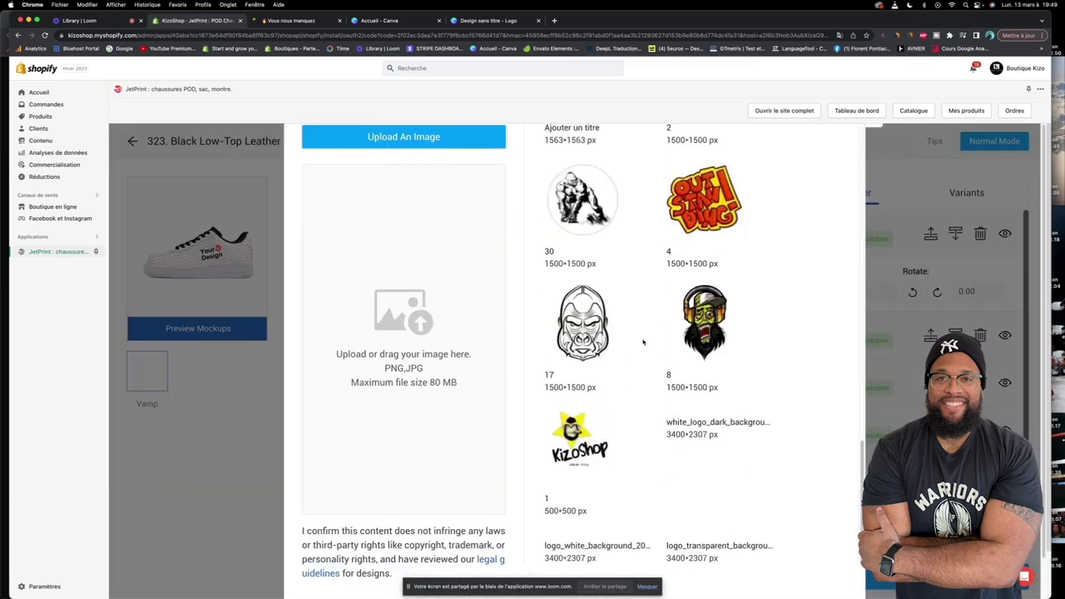
{"action": "left_click", "coordinate": [704, 271]}
{"action": "scroll", "coordinate": [466, 366], "scroll_direction": "down", "scroll_amount": 5}
{"action": "left_click", "coordinate": [745, 197]}
{"action": "scroll", "coordinate": [621, 406], "scroll_direction": "down", "scroll_amount": 3}
{"action": "left_click", "coordinate": [583, 393]}
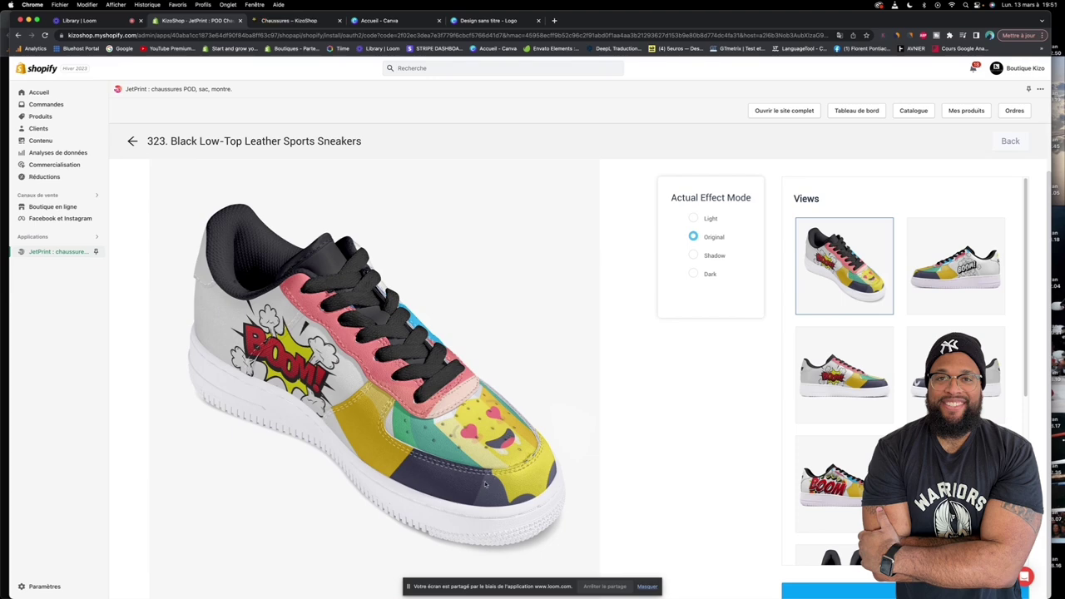
Compare the Light, Shadow and Dark effect modes on the mockup and return to Original
{"action": "left_click", "coordinate": [694, 219]}
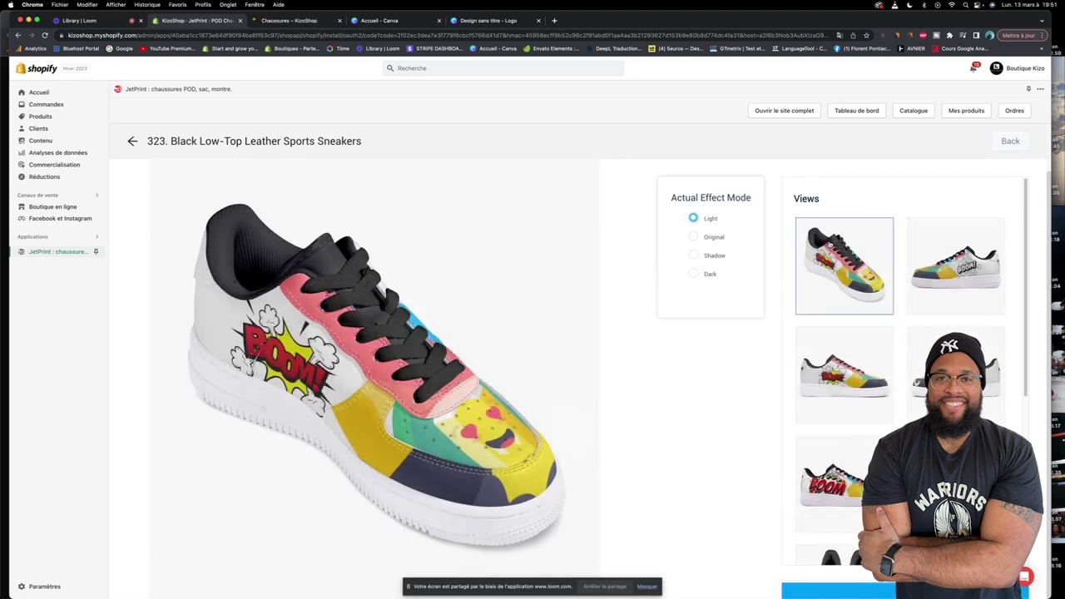
{"action": "left_click", "coordinate": [693, 256]}
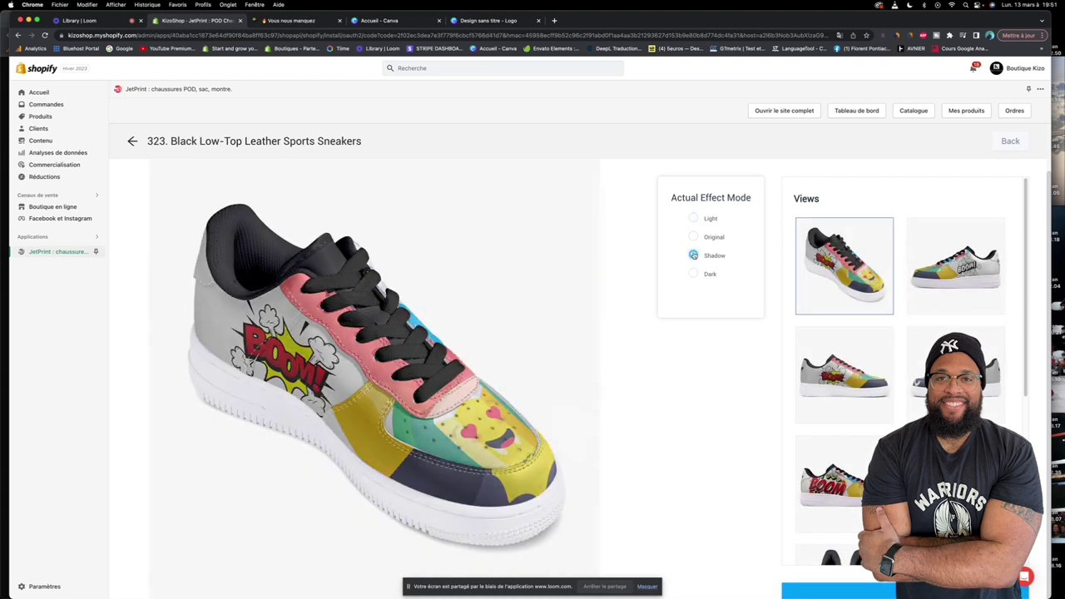
{"action": "left_click", "coordinate": [693, 274]}
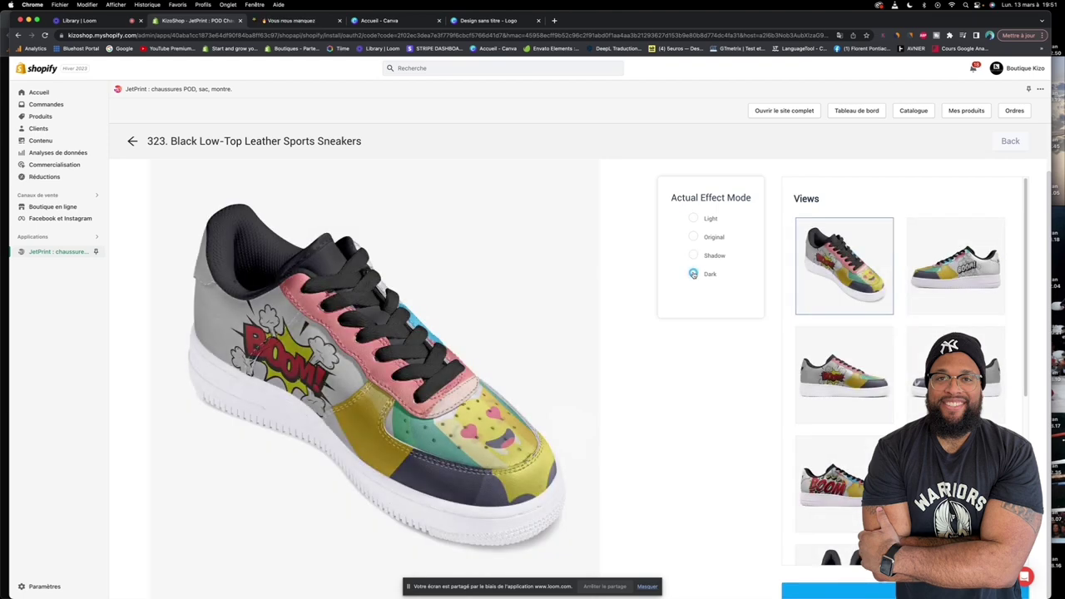
{"action": "left_click", "coordinate": [693, 238]}
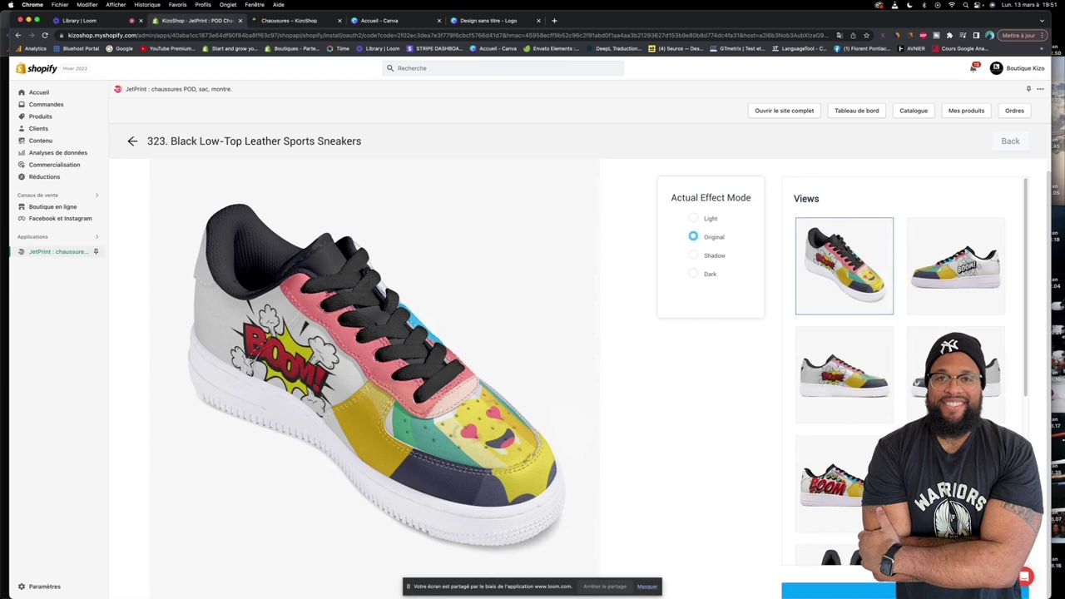
Examine the mockup views from the side, as an angled pair, stacked on the box and from above
{"action": "left_click", "coordinate": [956, 374]}
{"action": "left_click", "coordinate": [869, 374]}
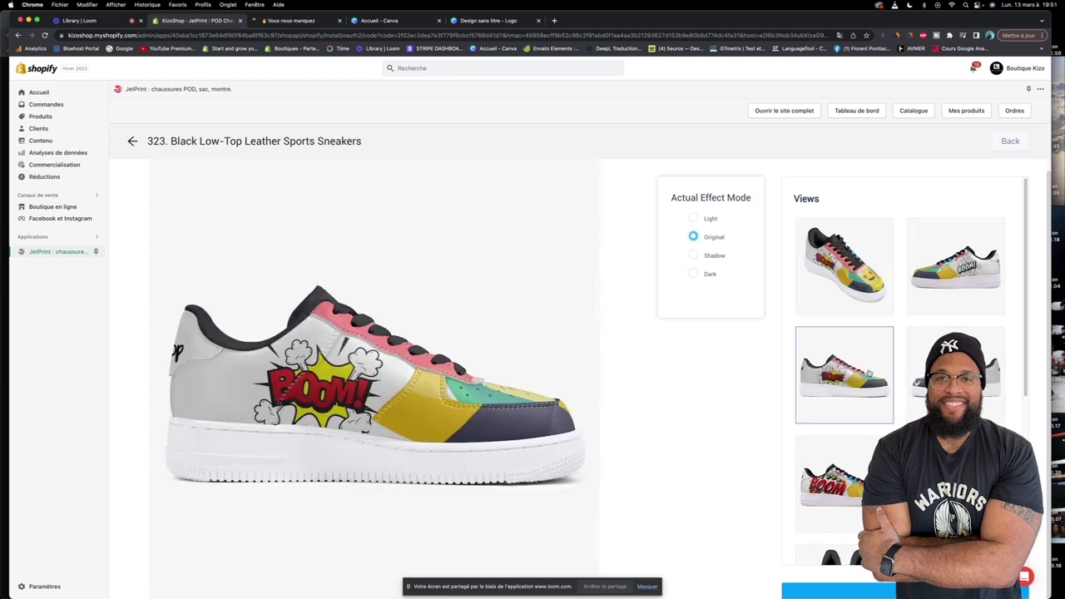
{"action": "left_click", "coordinate": [855, 457]}
{"action": "left_click", "coordinate": [955, 482]}
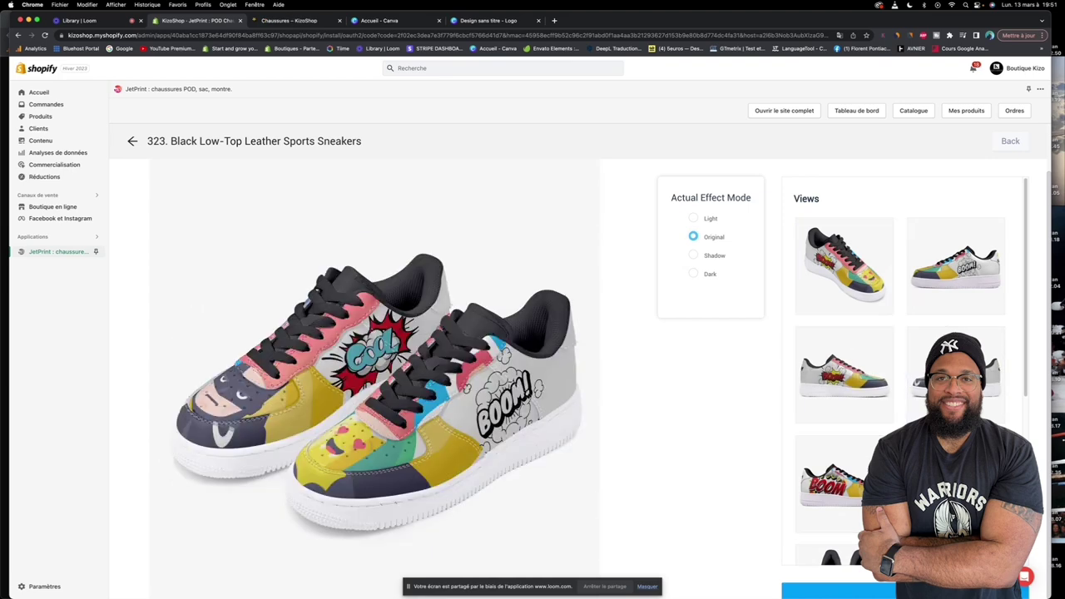
{"action": "scroll", "coordinate": [899, 374], "scroll_direction": "down", "scroll_amount": 3}
{"action": "left_click", "coordinate": [955, 358]}
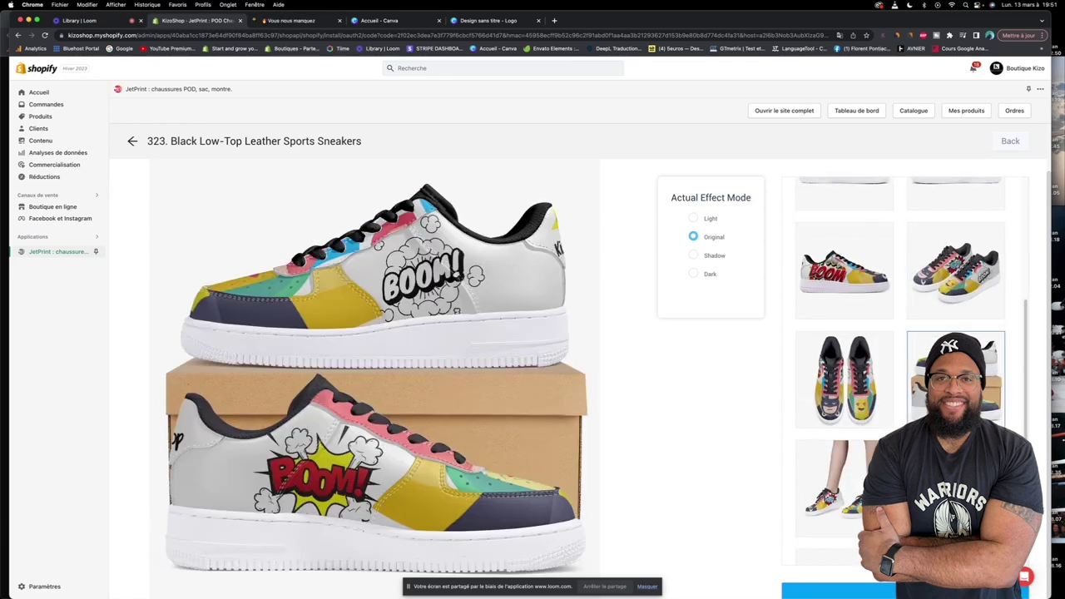
{"action": "left_click", "coordinate": [874, 381]}
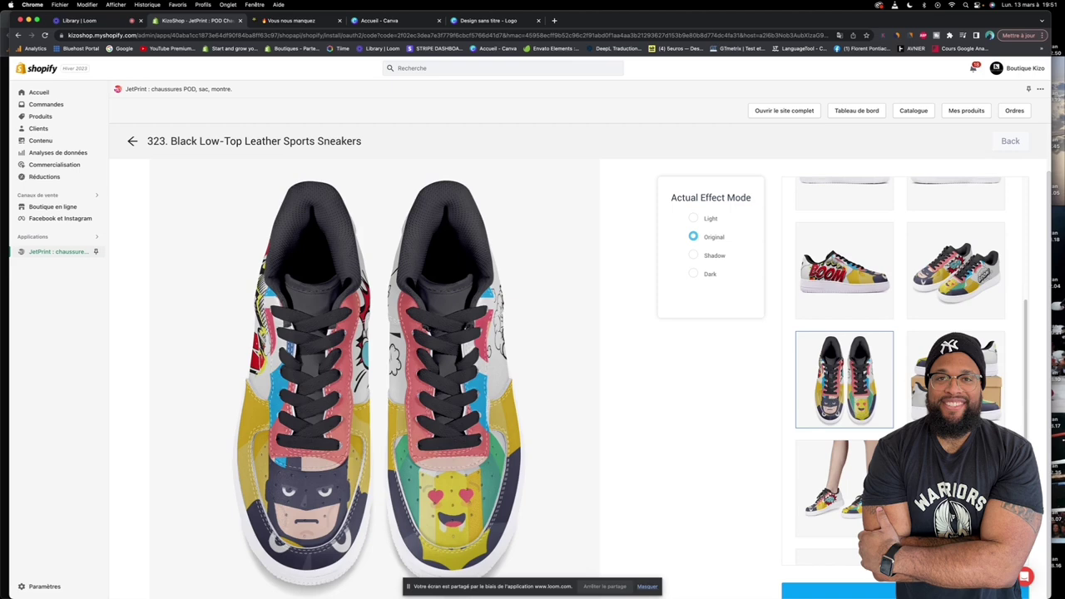
Examine the mockups worn on the street and in the studio, the angled single shoe and the top view
{"action": "left_click", "coordinate": [832, 487]}
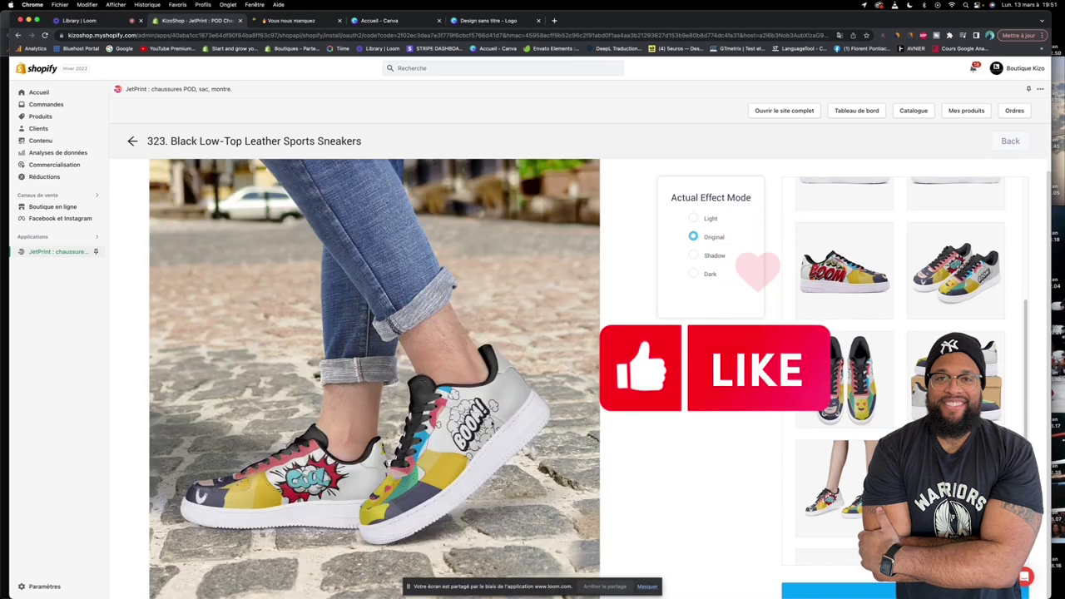
{"action": "left_click", "coordinate": [852, 485]}
{"action": "scroll", "coordinate": [852, 485], "scroll_direction": "down", "scroll_amount": 1}
{"action": "scroll", "coordinate": [852, 484], "scroll_direction": "down", "scroll_amount": 1}
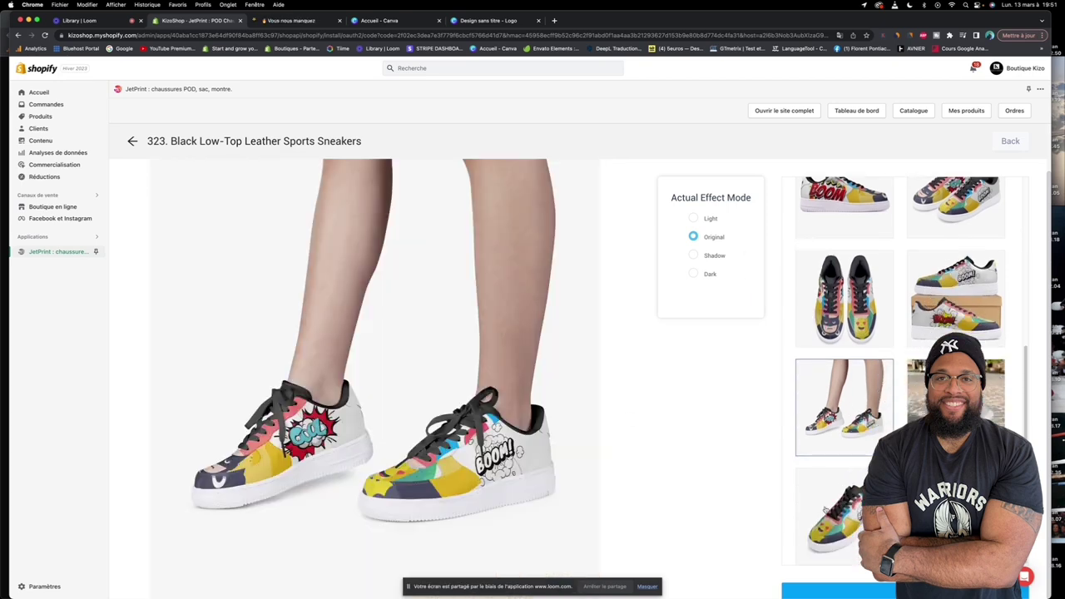
{"action": "left_click", "coordinate": [836, 526]}
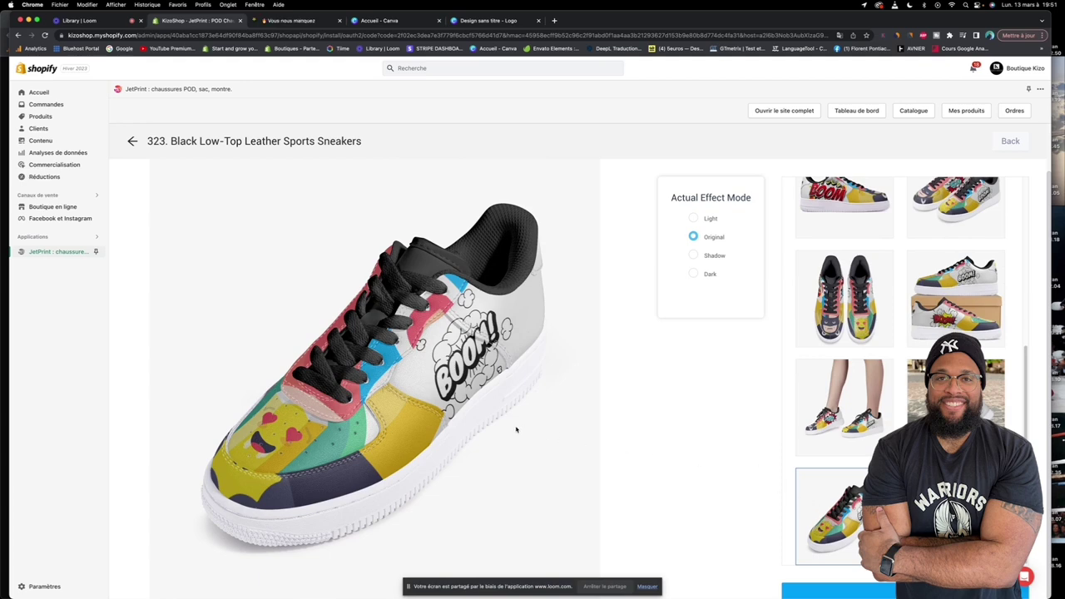
{"action": "left_click", "coordinate": [851, 403]}
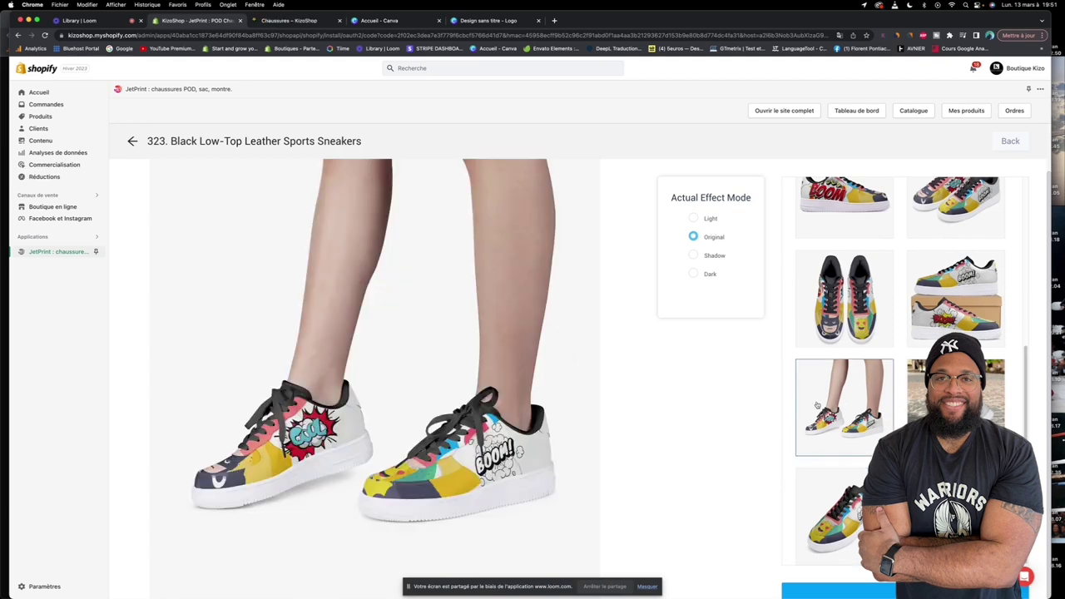
{"action": "left_click", "coordinate": [955, 400]}
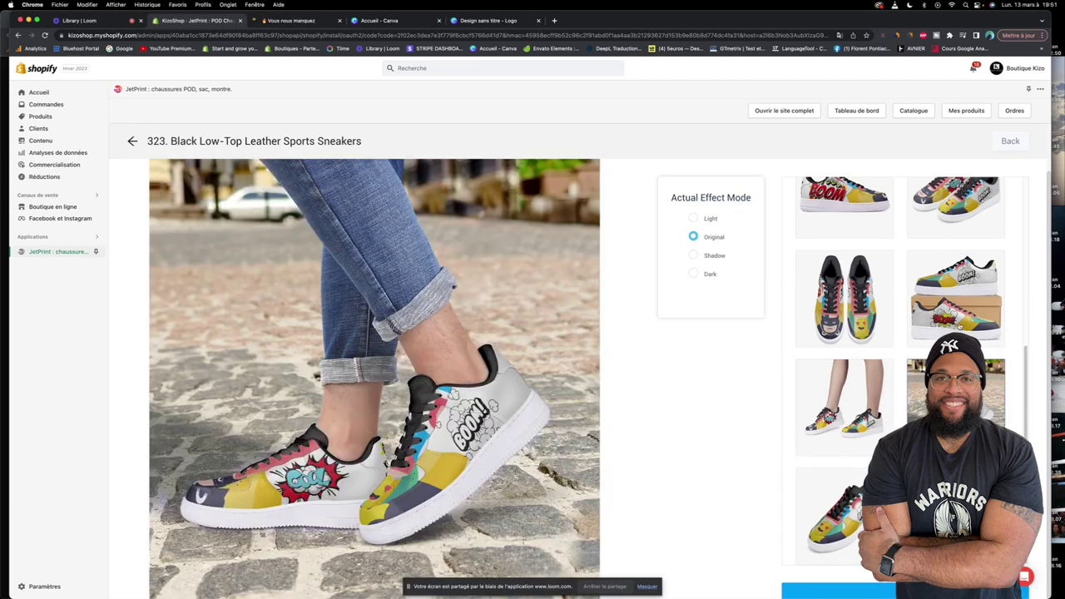
{"action": "left_click", "coordinate": [859, 309]}
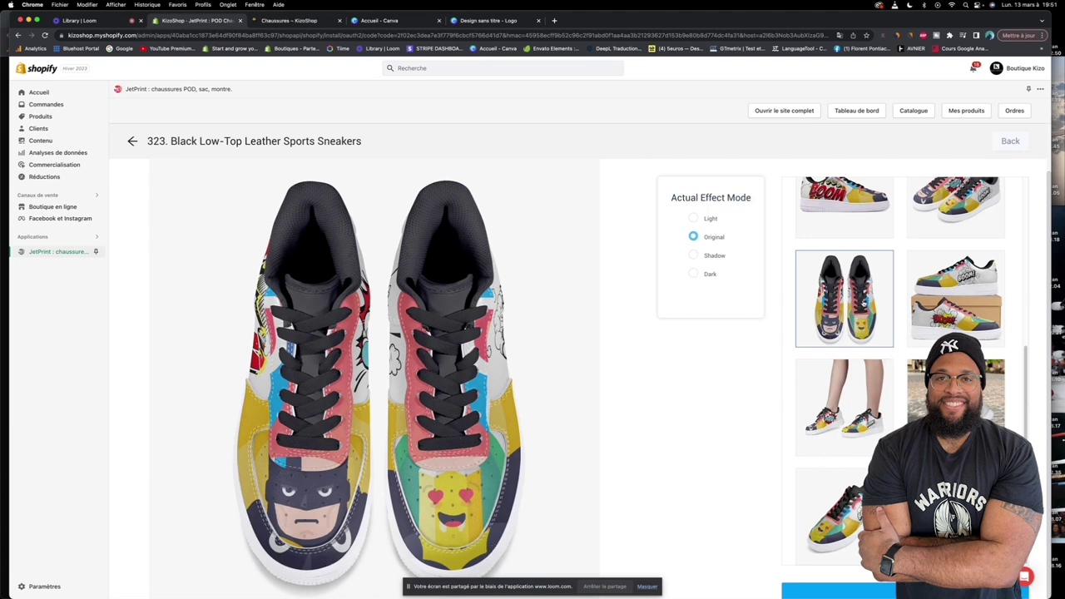
Return from the mockups to the design editor and delete the black-and-white BOOM! image from the uppermost side panel
{"action": "scroll", "coordinate": [915, 304], "scroll_direction": "up", "scroll_amount": 5}
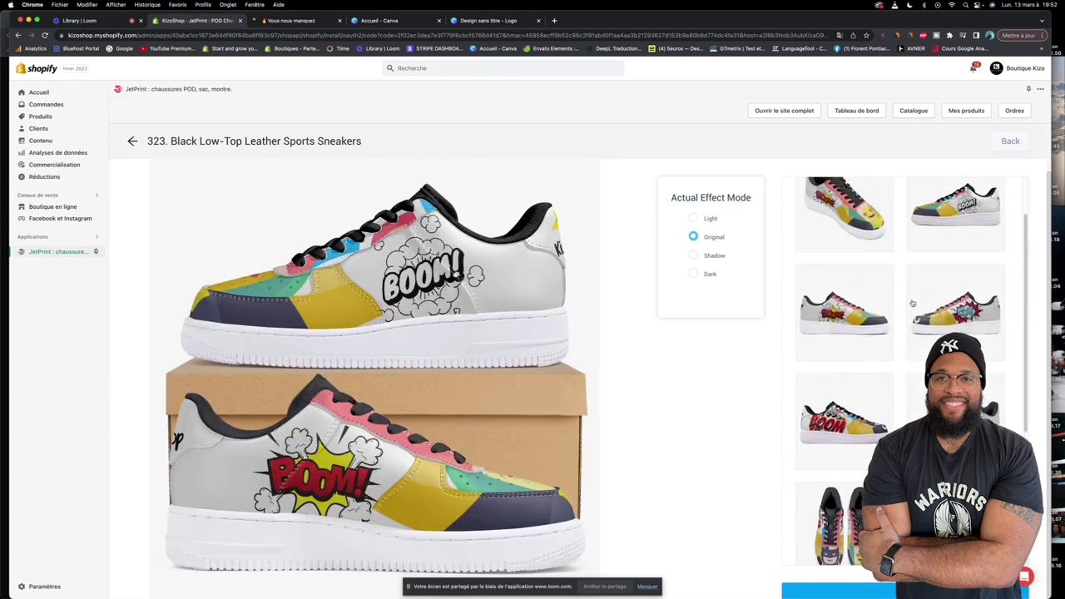
{"action": "scroll", "coordinate": [873, 300], "scroll_direction": "up", "scroll_amount": 2}
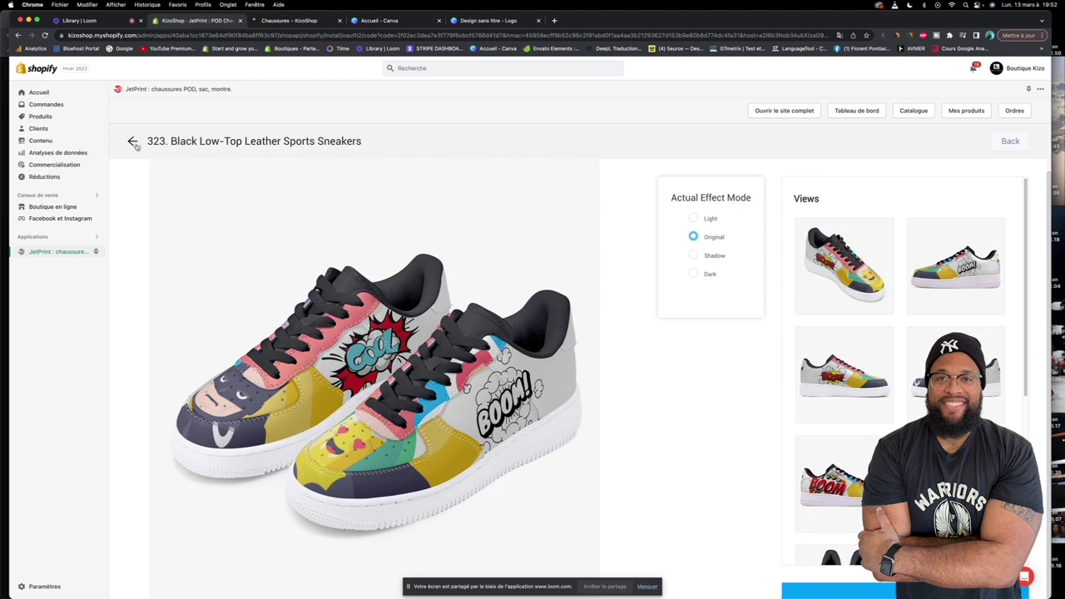
{"action": "left_click", "coordinate": [1008, 143]}
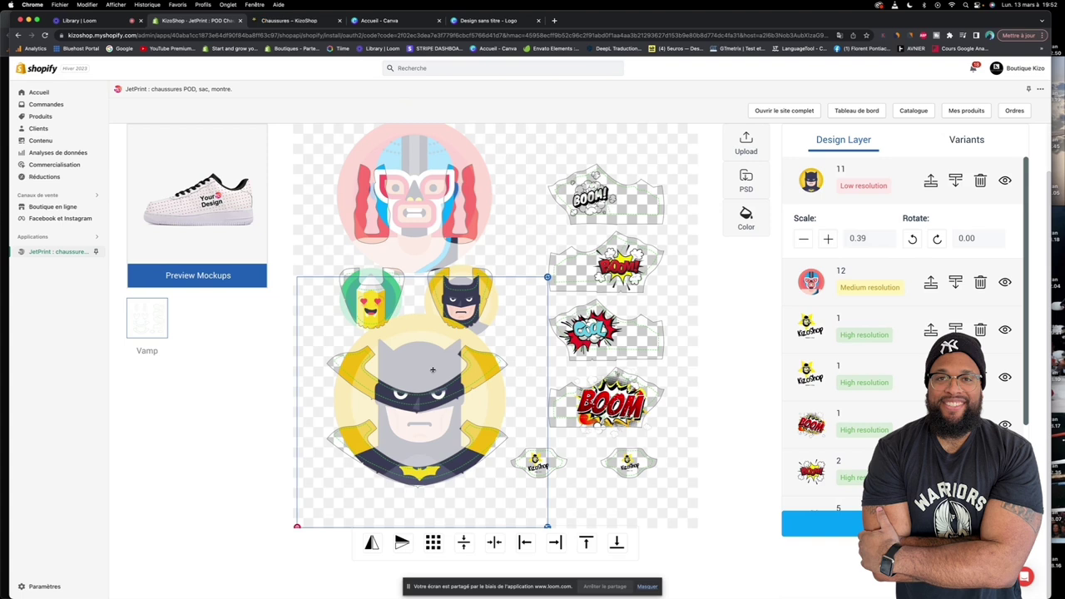
{"action": "left_click", "coordinate": [592, 195]}
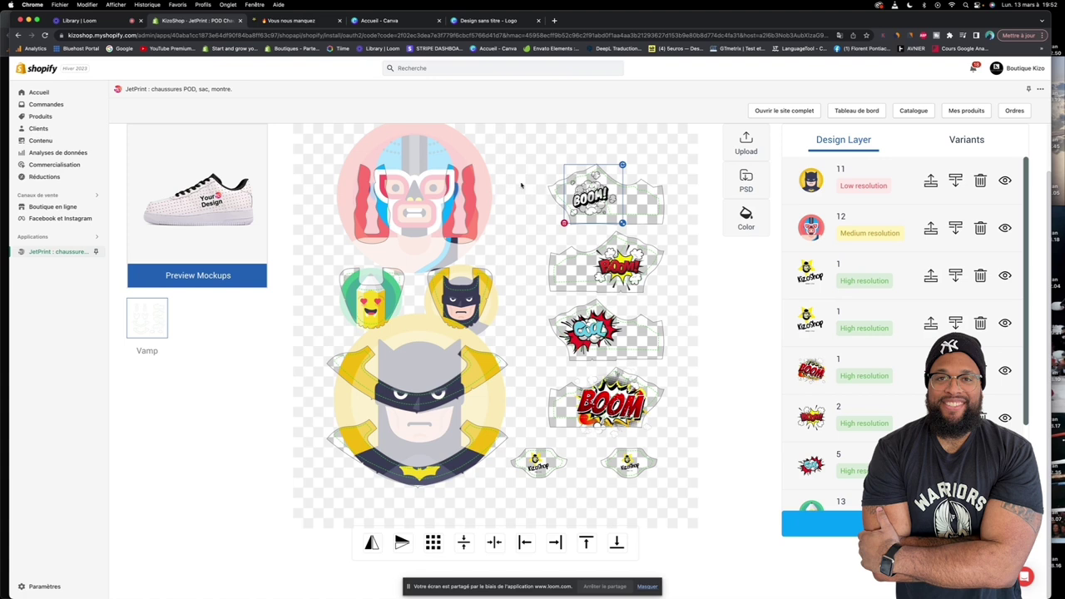
{"action": "key", "text": "Delete"}
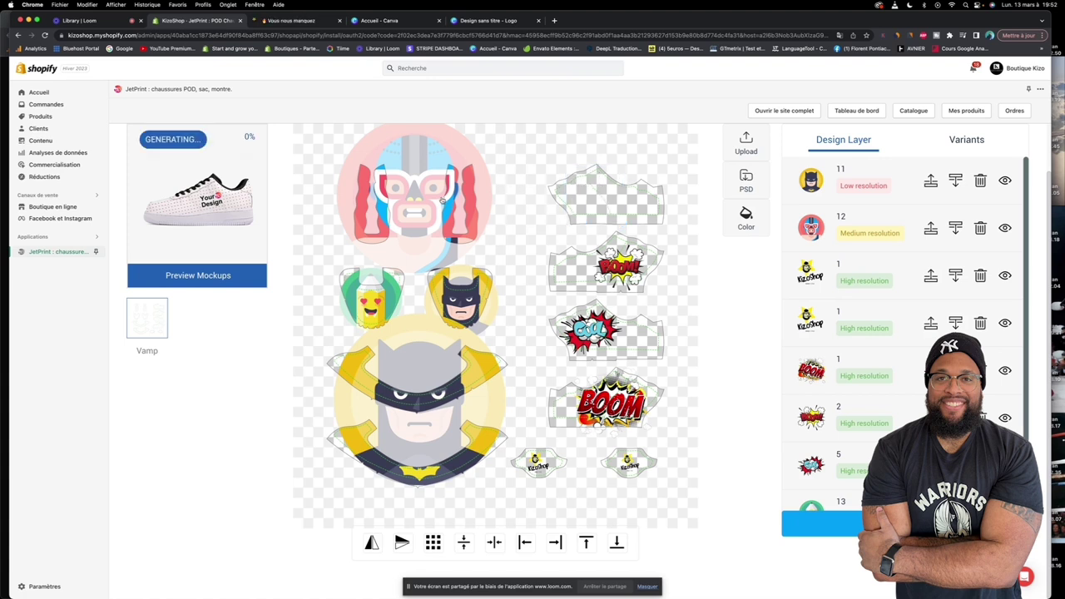
Move the wrestler mask image onto the emptied uppermost side panel, scaled down to about 0.15
{"action": "left_click_drag", "start_coordinate": [455, 183], "coordinate": [641, 224]}
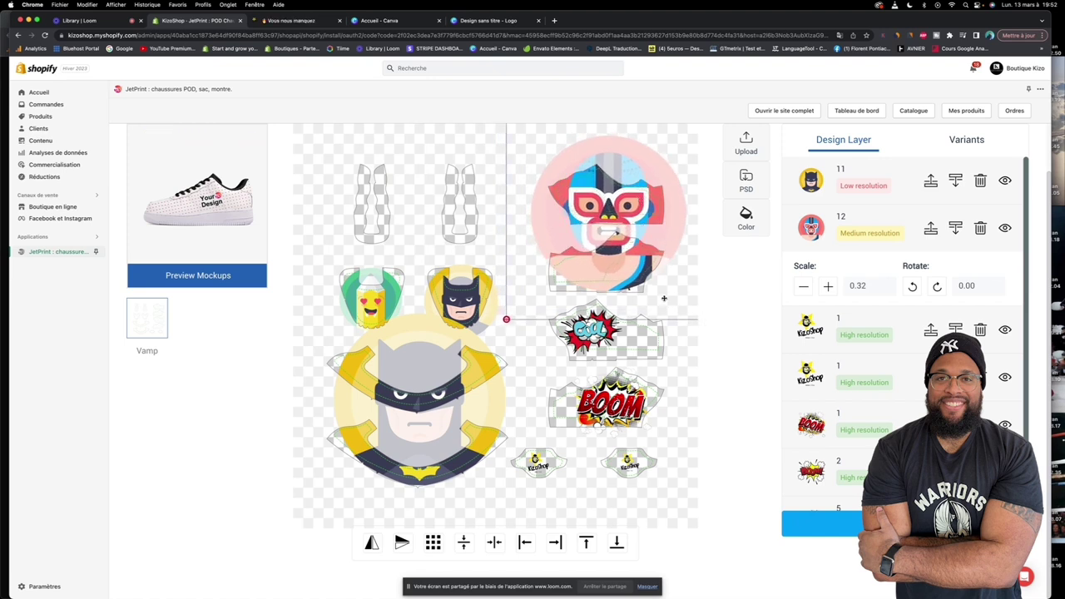
{"action": "left_click_drag", "start_coordinate": [663, 298], "coordinate": [647, 250]}
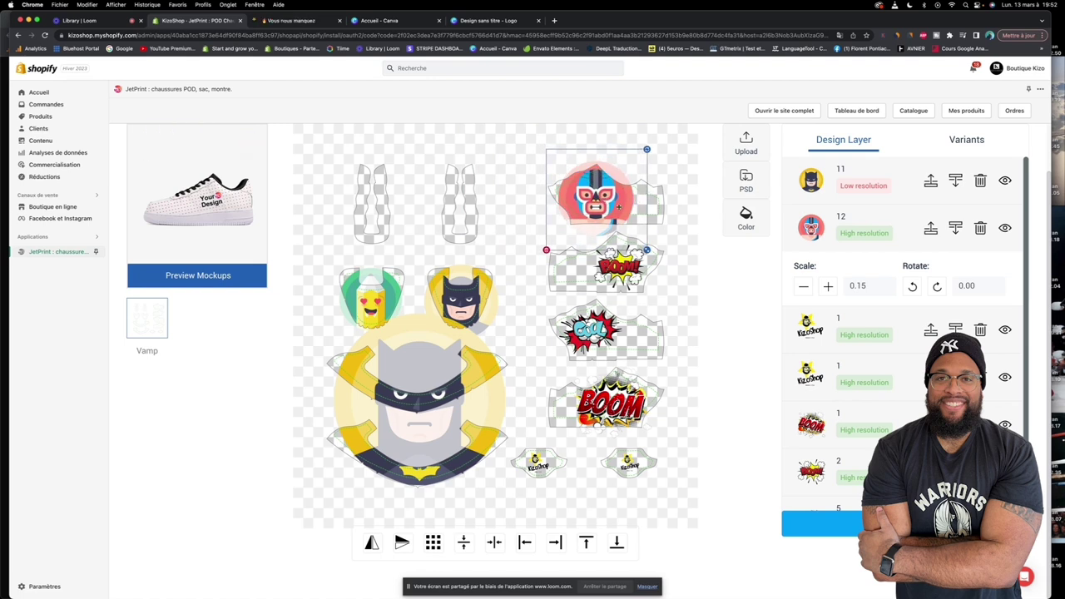
{"action": "mouse_move", "coordinate": [592, 184]}
{"action": "left_mouse_down"}
{"action": "mouse_move", "coordinate": [600, 225]}
{"action": "mouse_move", "coordinate": [595, 190]}
{"action": "mouse_move", "coordinate": [610, 193]}
{"action": "mouse_move", "coordinate": [588, 195]}
{"action": "left_mouse_up"}
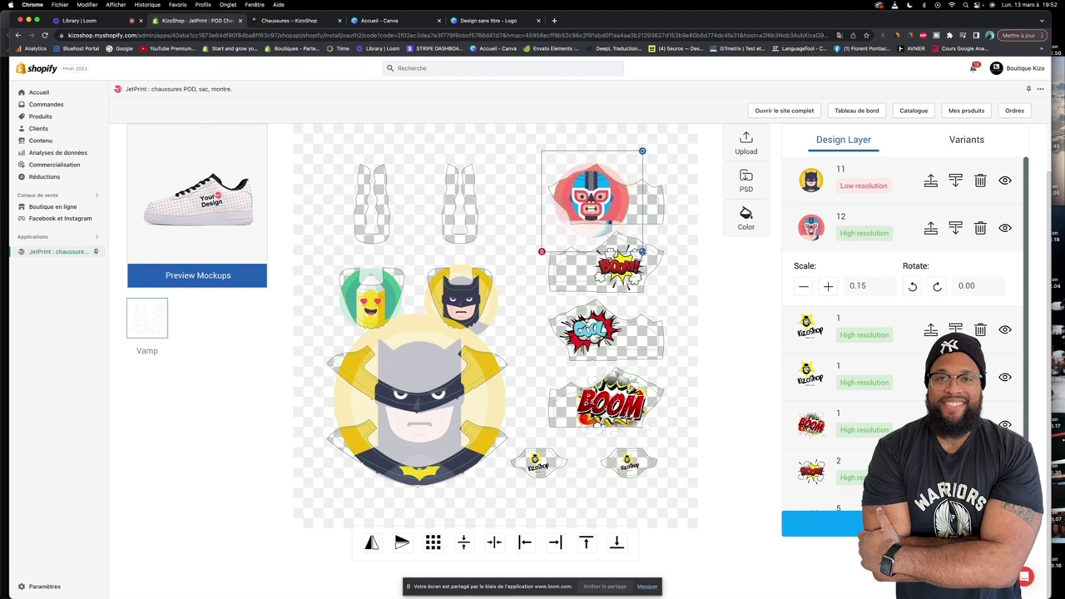
Move the large Batman image from the curved toe pieces over the narrow lace strips, scaled to about 0.32
{"action": "left_click_drag", "start_coordinate": [429, 426], "coordinate": [424, 227]}
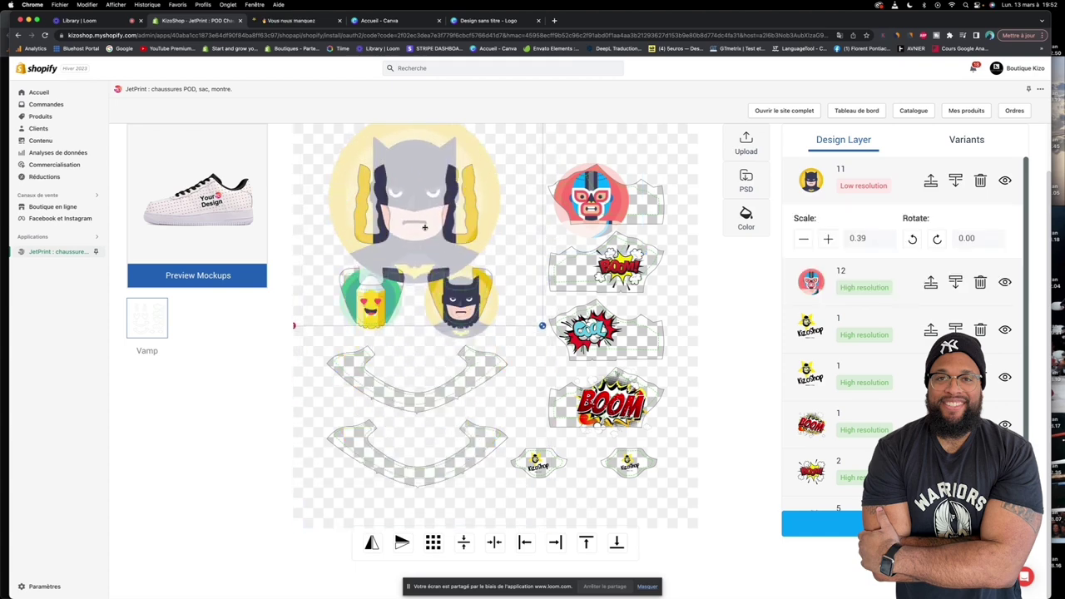
{"action": "left_click_drag", "start_coordinate": [542, 326], "coordinate": [526, 292]}
{"action": "left_click_drag", "start_coordinate": [413, 224], "coordinate": [405, 226]}
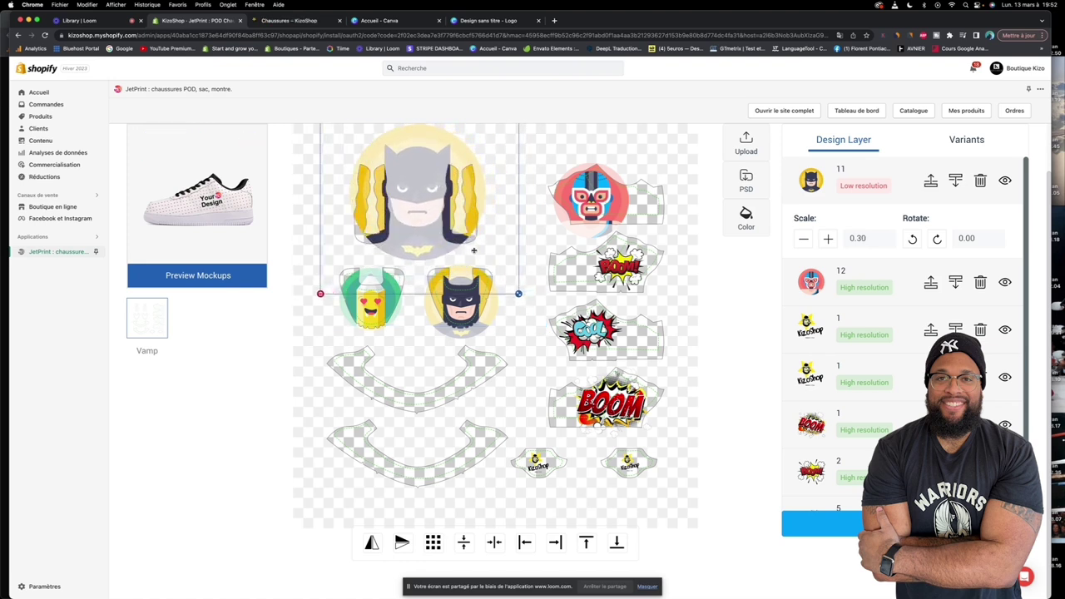
{"action": "left_click_drag", "start_coordinate": [520, 296], "coordinate": [527, 302]}
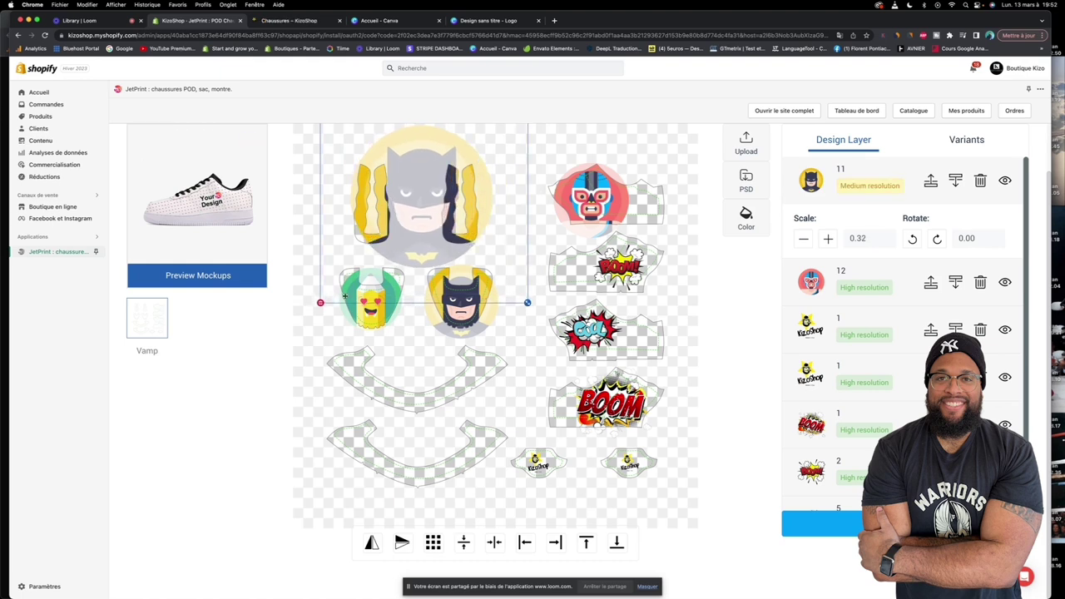
{"action": "left_click_drag", "start_coordinate": [395, 232], "coordinate": [386, 232]}
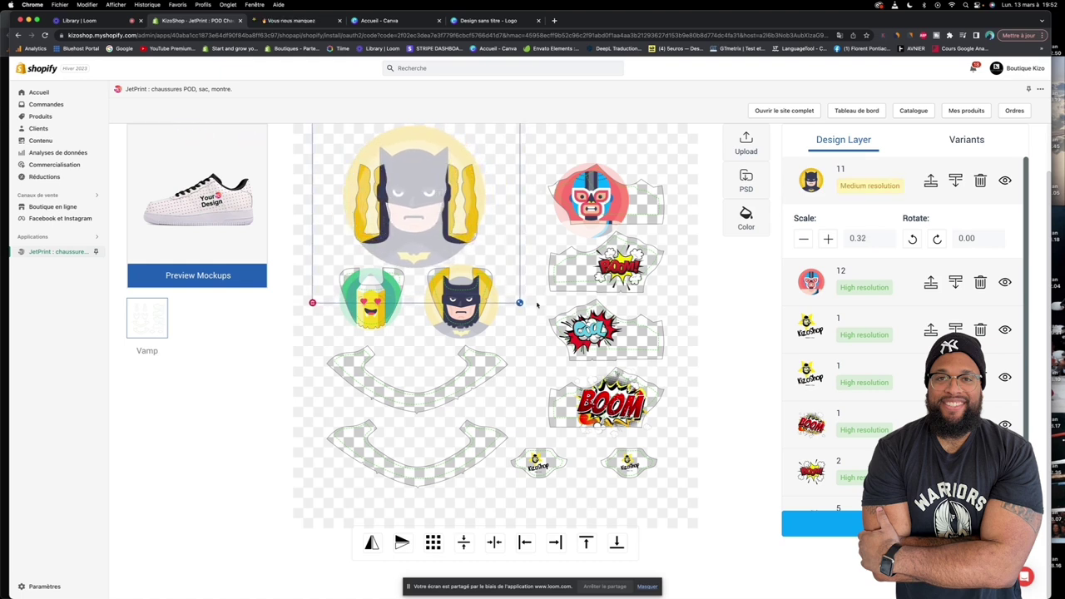
{"action": "left_click_drag", "start_coordinate": [519, 302], "coordinate": [523, 305]}
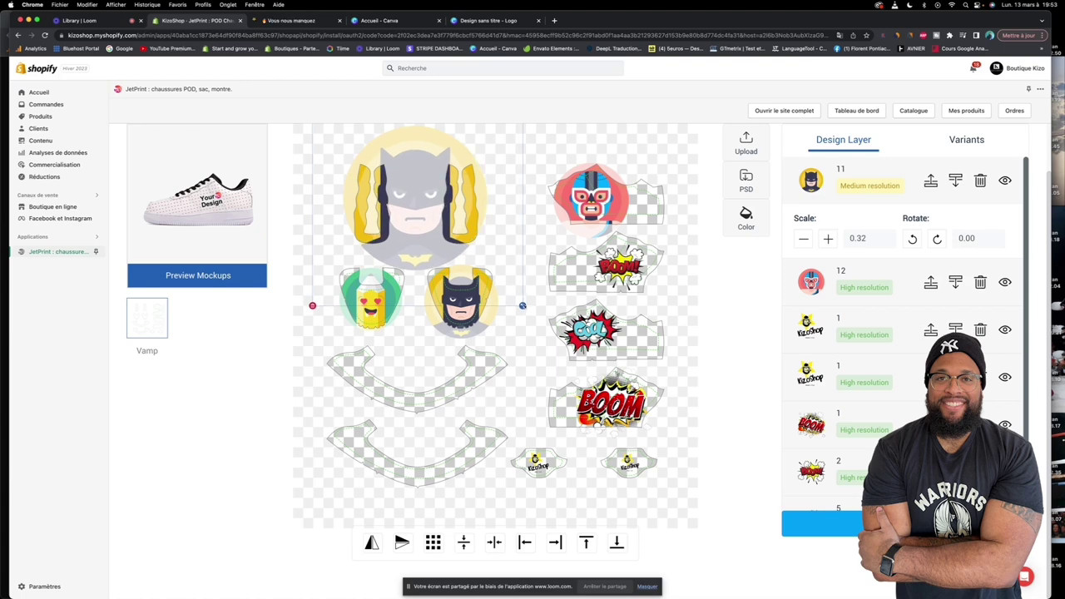
{"action": "left_click", "coordinate": [527, 354]}
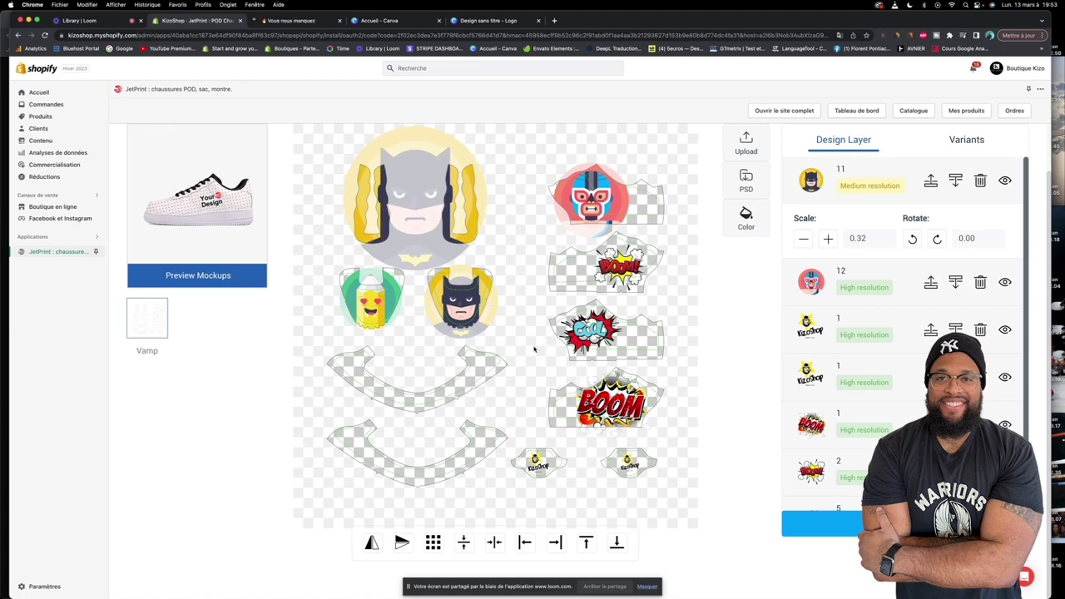
Set the design's background color to black
{"action": "left_click", "coordinate": [735, 219]}
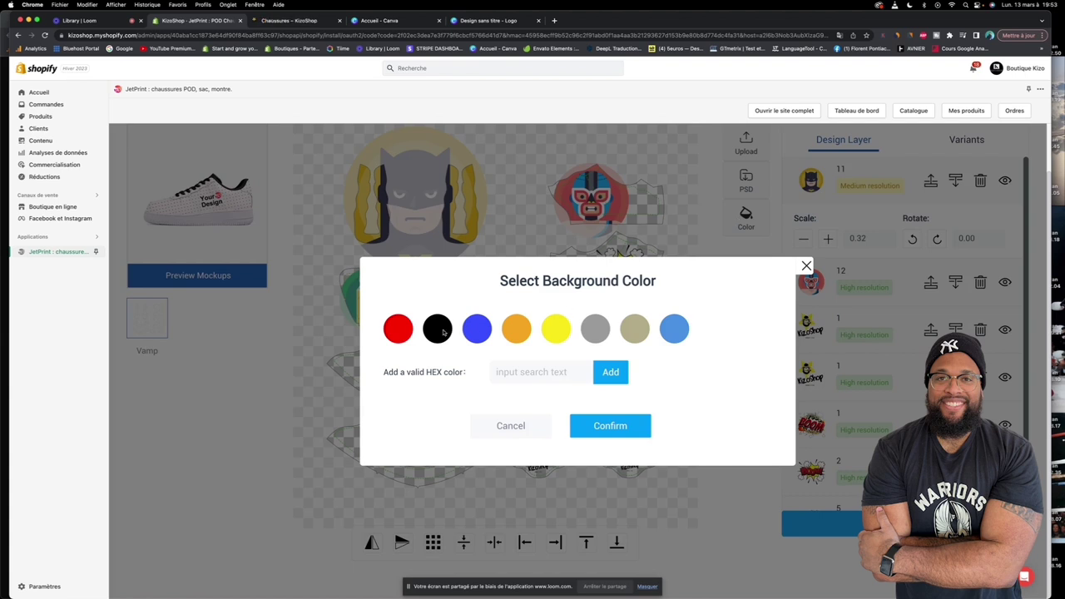
{"action": "left_click", "coordinate": [522, 374]}
{"action": "left_click", "coordinate": [553, 333]}
{"action": "left_click", "coordinate": [438, 333]}
{"action": "left_click", "coordinate": [641, 426]}
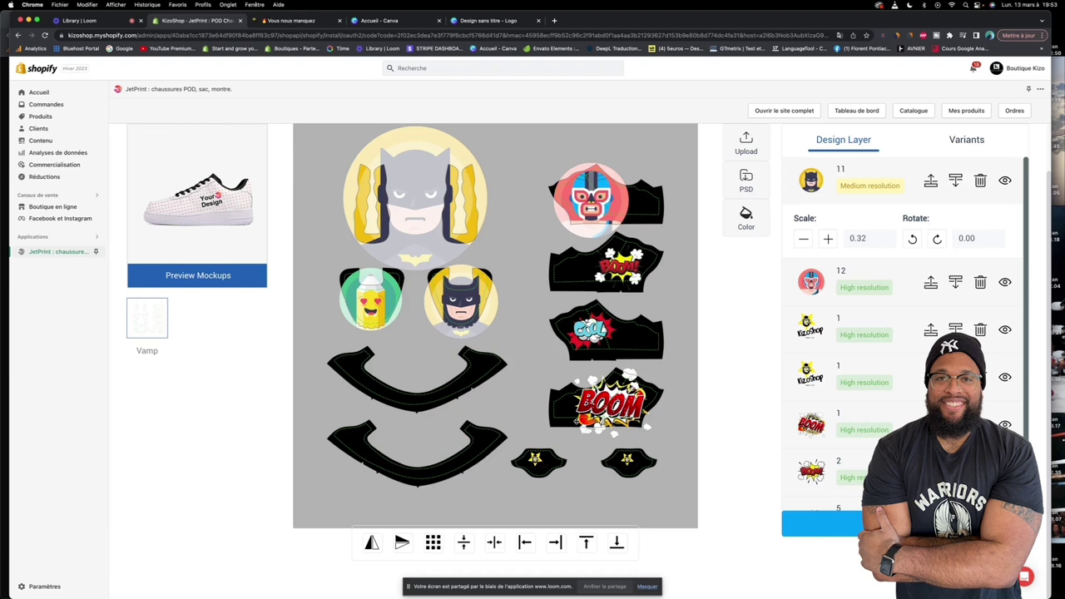
Preview the black design's mockups from several views and return to the design editor
{"action": "left_click", "coordinate": [198, 277]}
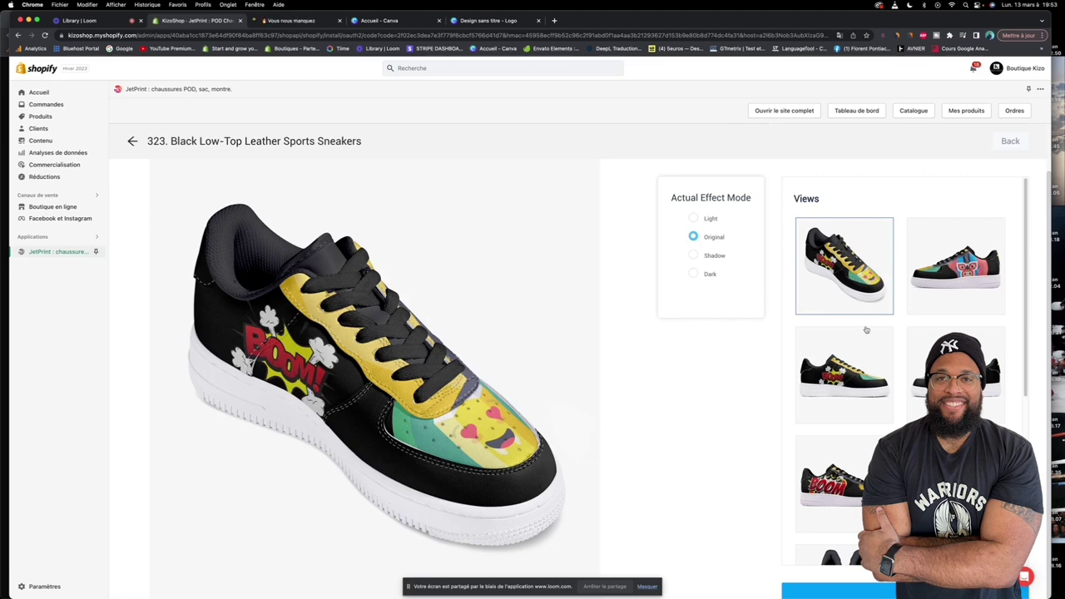
{"action": "left_click", "coordinate": [868, 378]}
{"action": "left_click", "coordinate": [911, 379]}
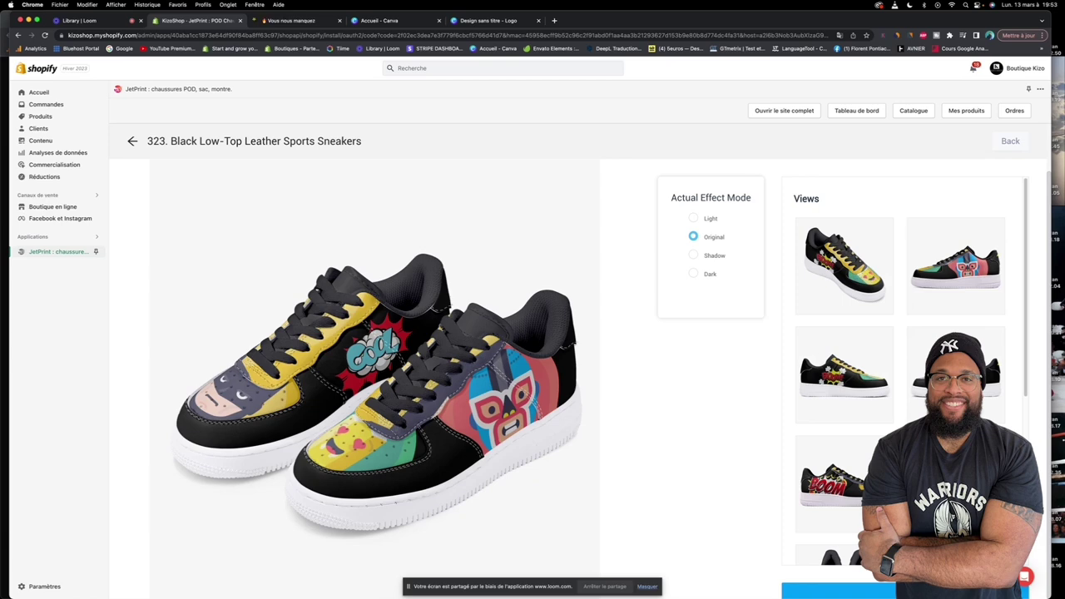
{"action": "left_click", "coordinate": [832, 483]}
{"action": "left_click", "coordinate": [1008, 141]}
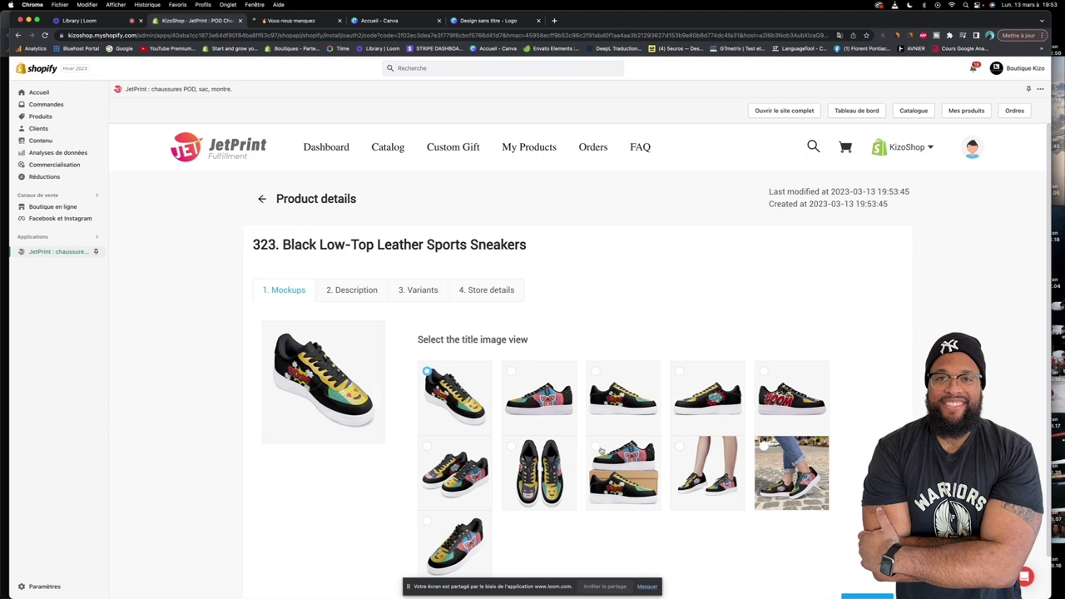
Choose the view of the shoes stacked on the box as title image and continue to the product description
{"action": "left_click", "coordinate": [596, 448]}
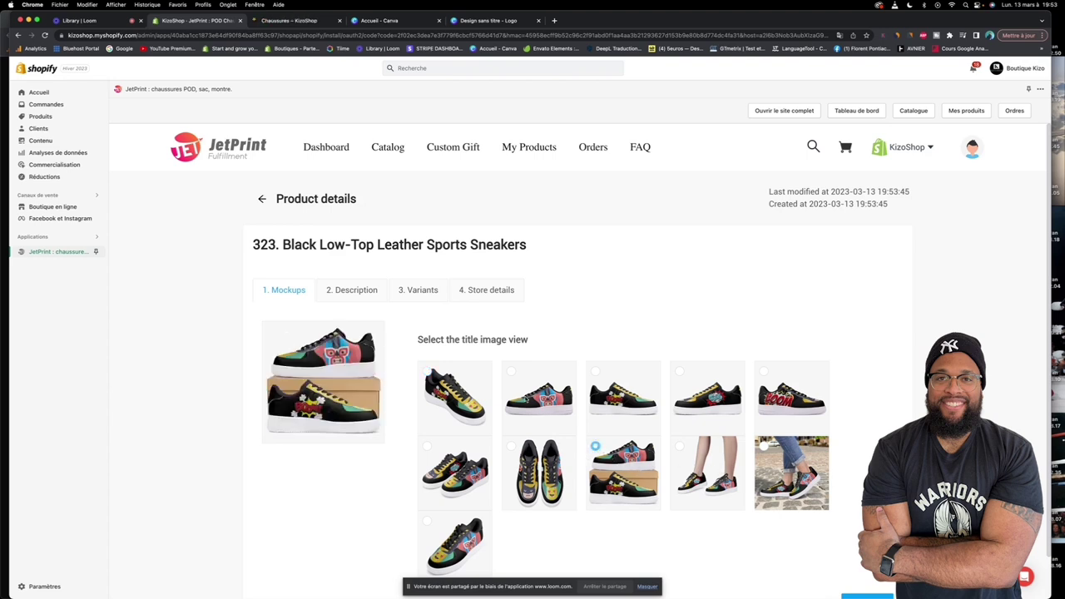
{"action": "scroll", "coordinate": [690, 422], "scroll_direction": "down", "scroll_amount": 1}
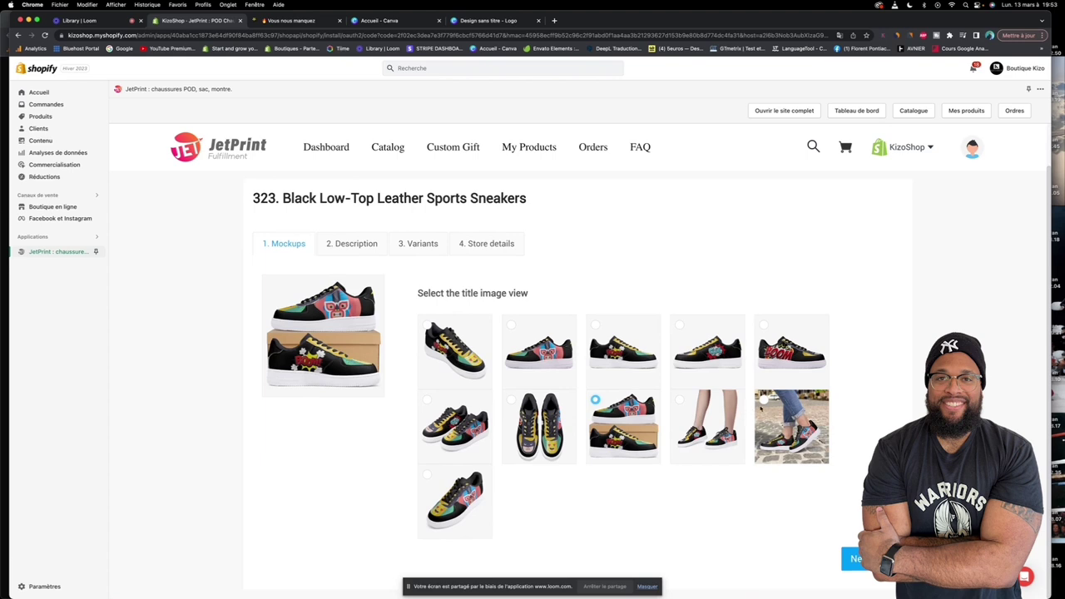
{"action": "left_click", "coordinate": [764, 402]}
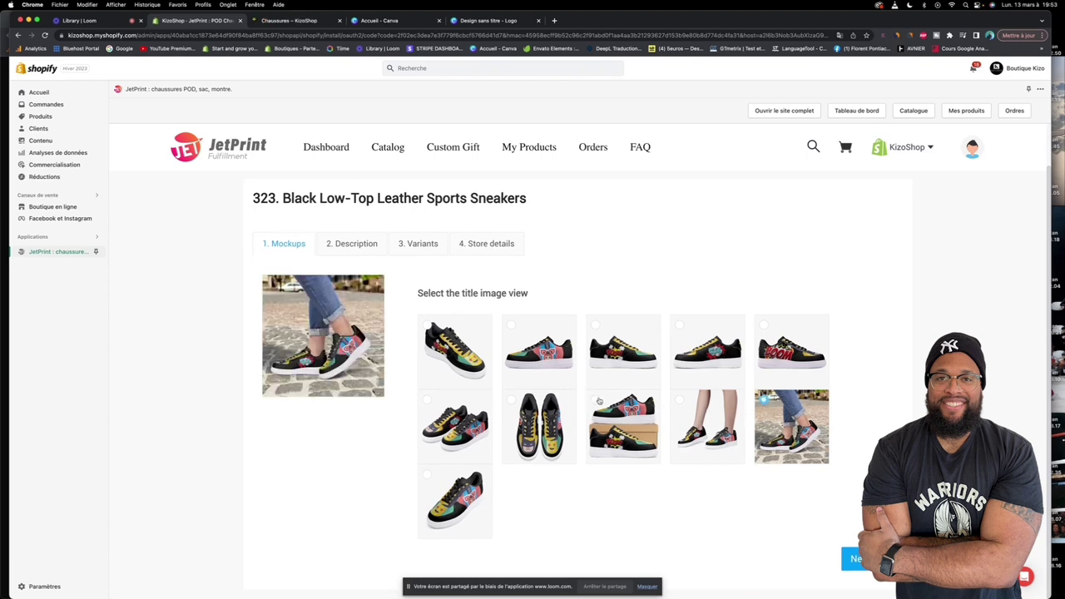
{"action": "left_click", "coordinate": [599, 402]}
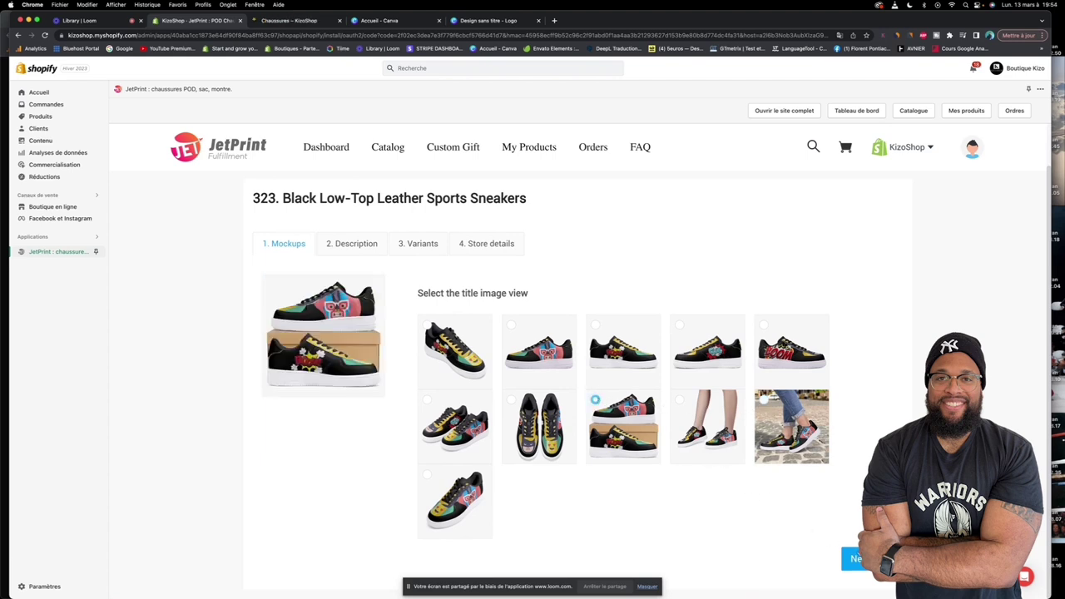
{"action": "left_click", "coordinate": [853, 558]}
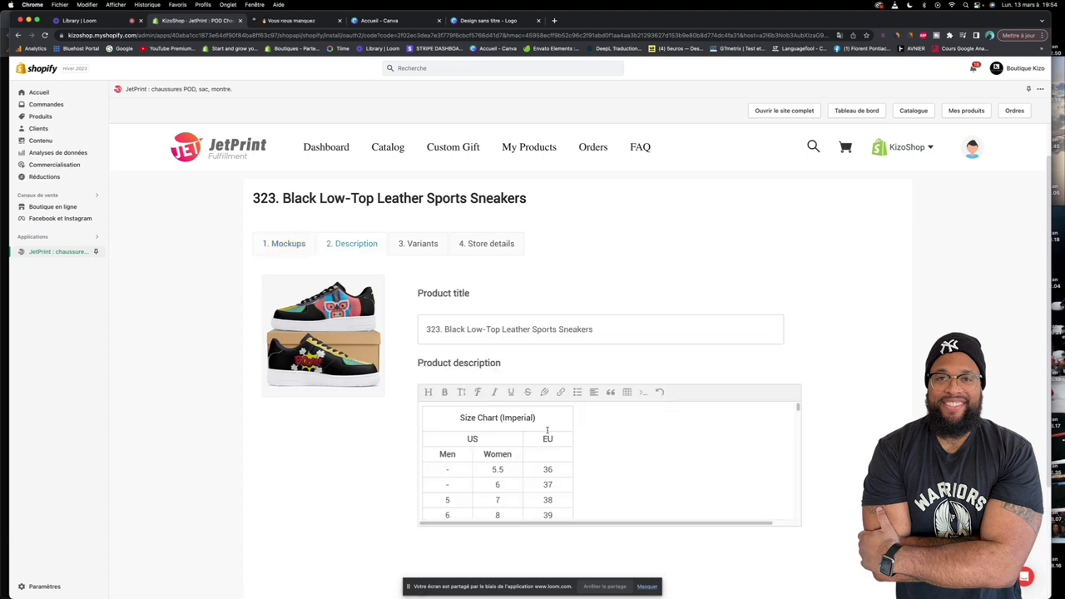
Look through the size charts in the description and change the product title to "Sneackers Cartoon"
{"action": "scroll", "coordinate": [547, 433], "scroll_direction": "down", "scroll_amount": 10}
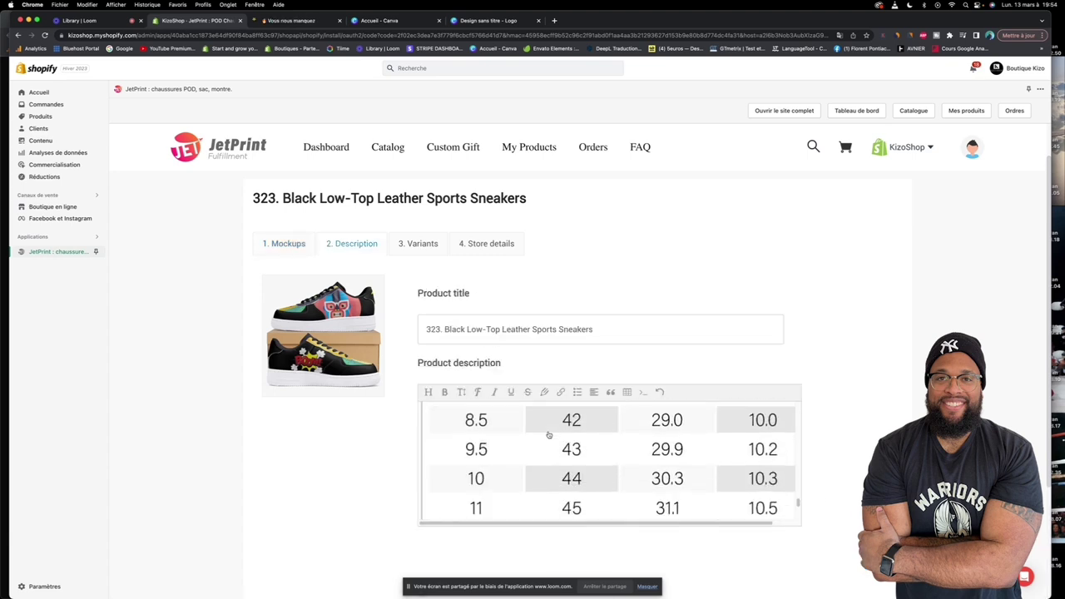
{"action": "scroll", "coordinate": [548, 435], "scroll_direction": "up", "scroll_amount": 10}
{"action": "scroll", "coordinate": [548, 434], "scroll_direction": "down", "scroll_amount": 8}
{"action": "scroll", "coordinate": [548, 434], "scroll_direction": "up", "scroll_amount": 4}
{"action": "scroll", "coordinate": [548, 434], "scroll_direction": "up", "scroll_amount": 5}
{"action": "left_click_drag", "start_coordinate": [622, 333], "coordinate": [406, 336]}
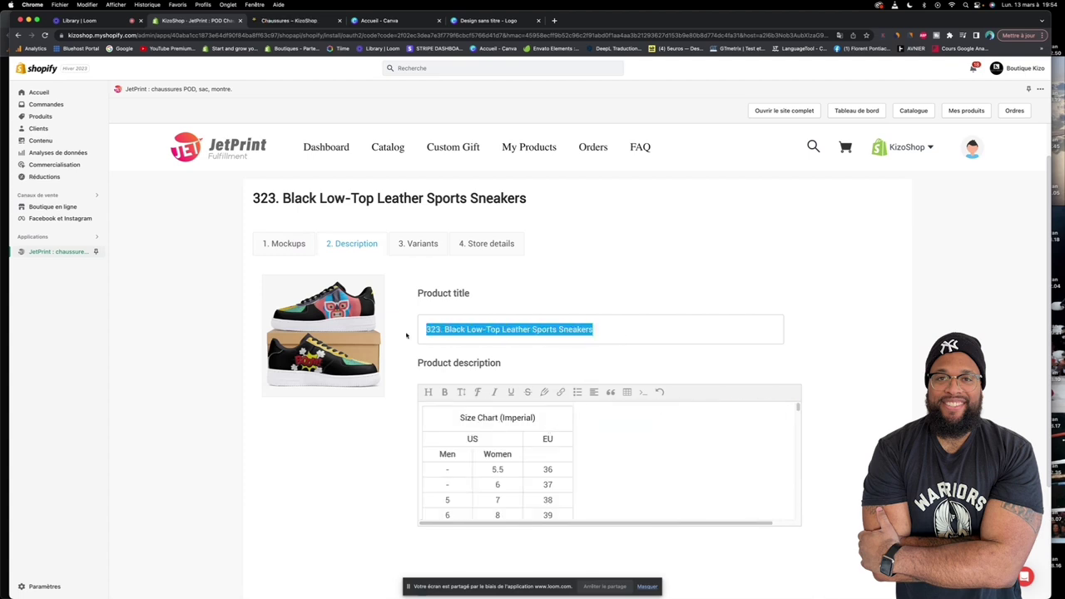
{"action": "key", "text": "BackSpace"}
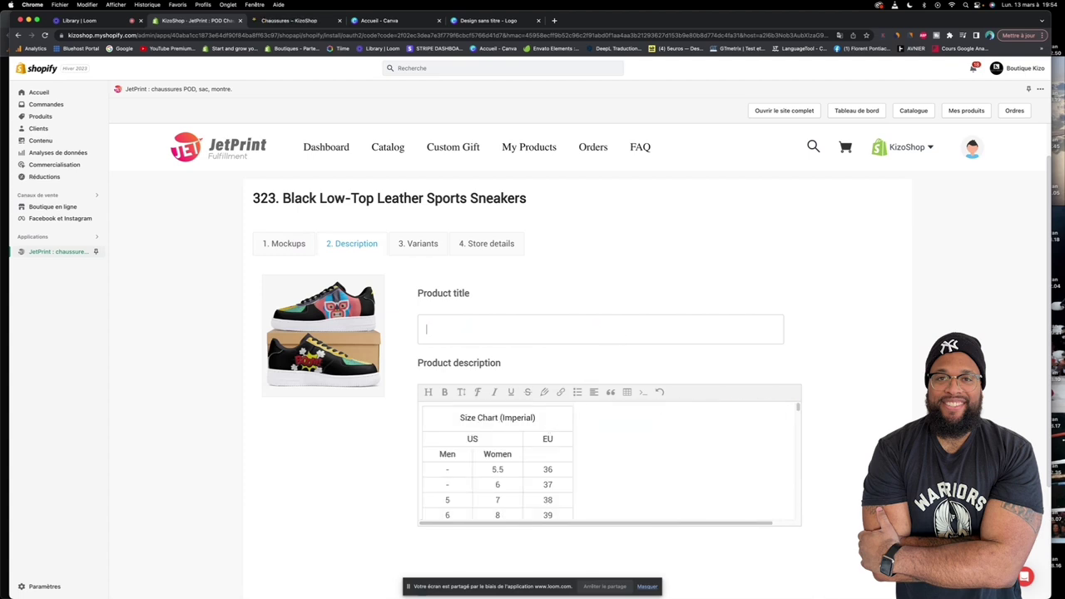
{"action": "type", "text": "Sneackers FCartoo"}
Try the Metric size chart for the product description and switch back to Imperial
{"action": "scroll", "coordinate": [560, 422], "scroll_direction": "up", "scroll_amount": 1}
{"action": "scroll", "coordinate": [566, 424], "scroll_direction": "down", "scroll_amount": 3}
{"action": "scroll", "coordinate": [587, 440], "scroll_direction": "down", "scroll_amount": 5}
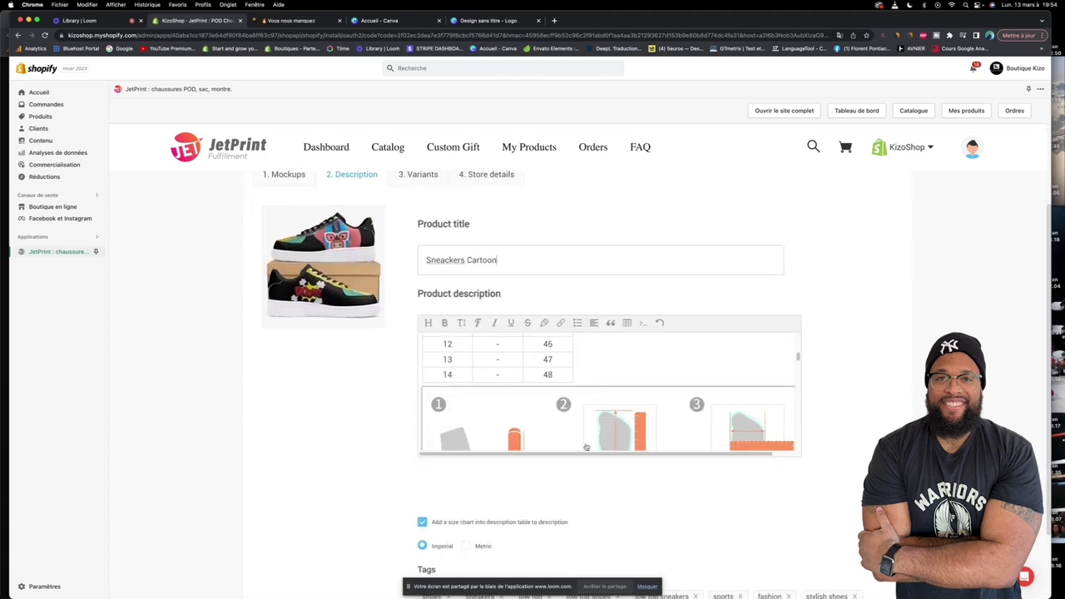
{"action": "scroll", "coordinate": [588, 440], "scroll_direction": "down", "scroll_amount": 3}
{"action": "left_click", "coordinate": [465, 455]}
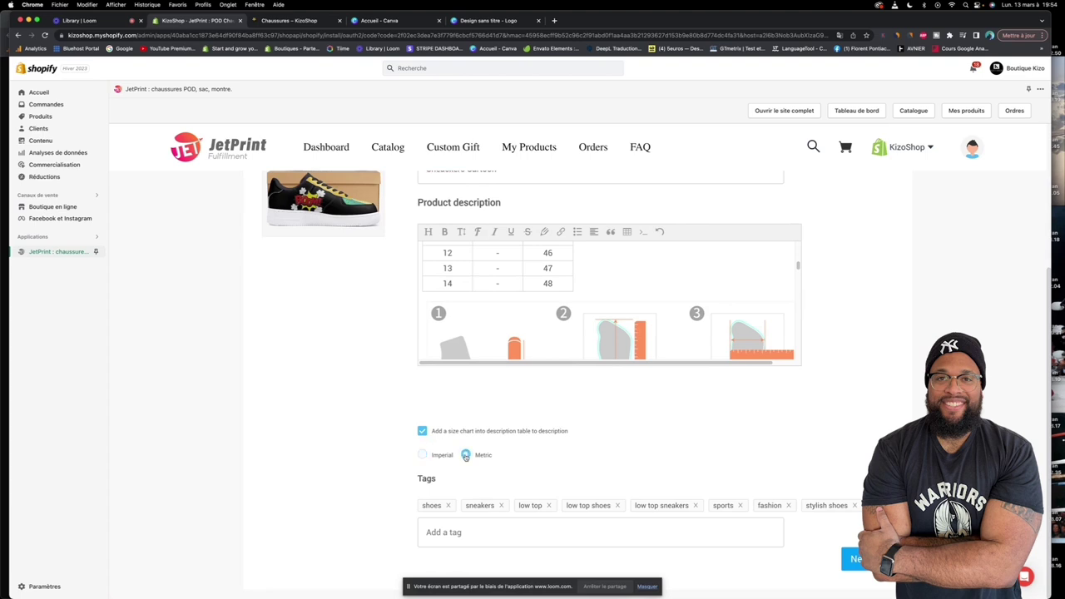
{"action": "left_click", "coordinate": [441, 455]}
Switch to the KizoShop storefront, search for "hoodie" and open the white Warning hooded sweatshirt's product page
{"action": "left_click", "coordinate": [296, 21]}
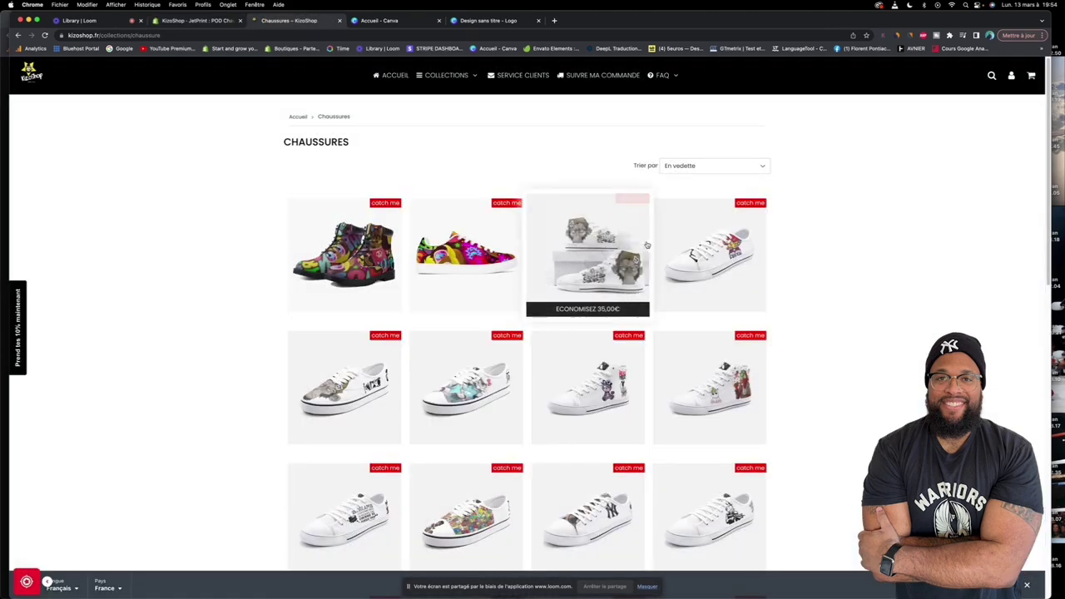
{"action": "left_click", "coordinate": [641, 242]}
{"action": "left_click", "coordinate": [990, 75]}
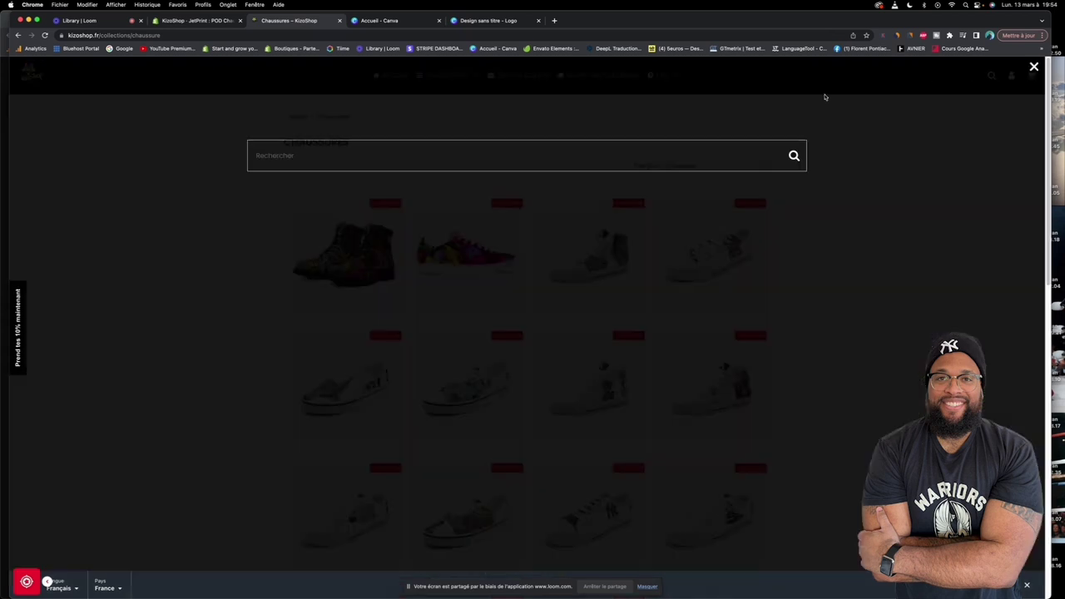
{"action": "type", "text": "hoodie"}
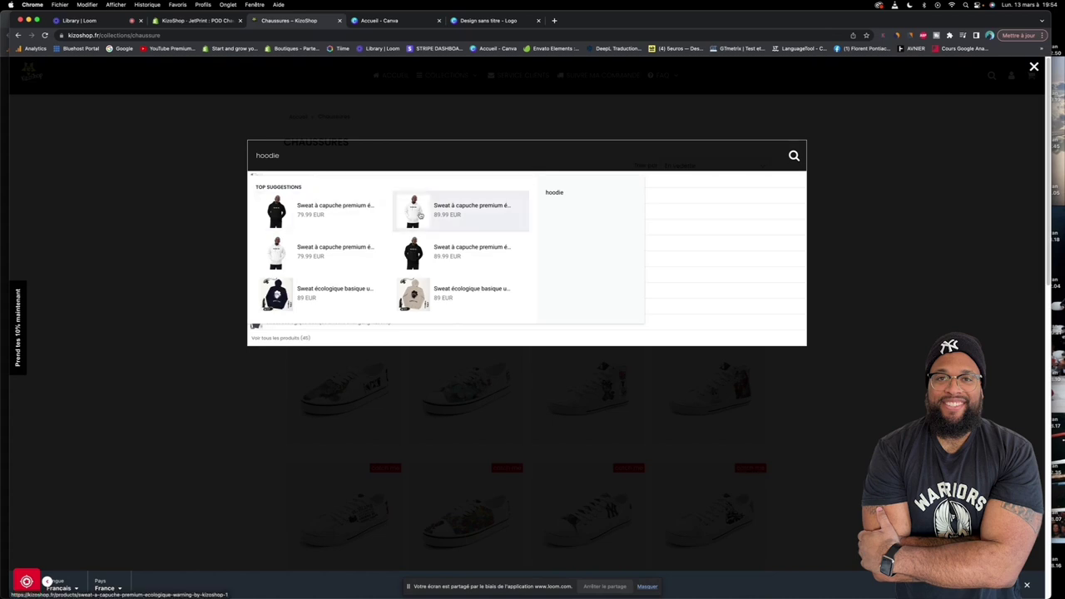
{"action": "left_click", "coordinate": [344, 207]}
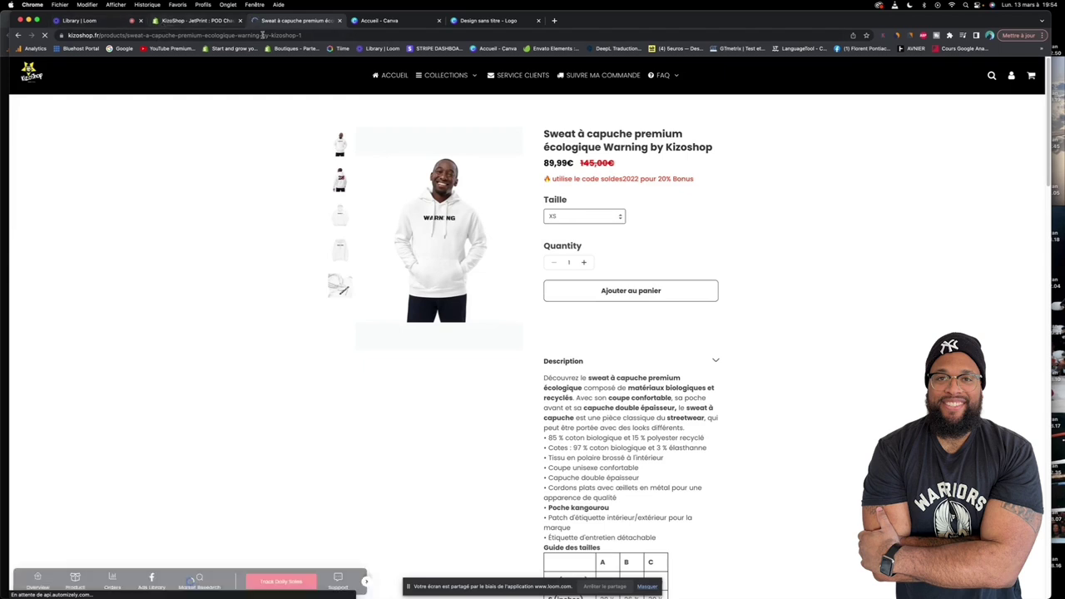
Search the storefront for "chaussure" and open the Unisex High Top Canvas Shoes wild product page
{"action": "left_click", "coordinate": [991, 77]}
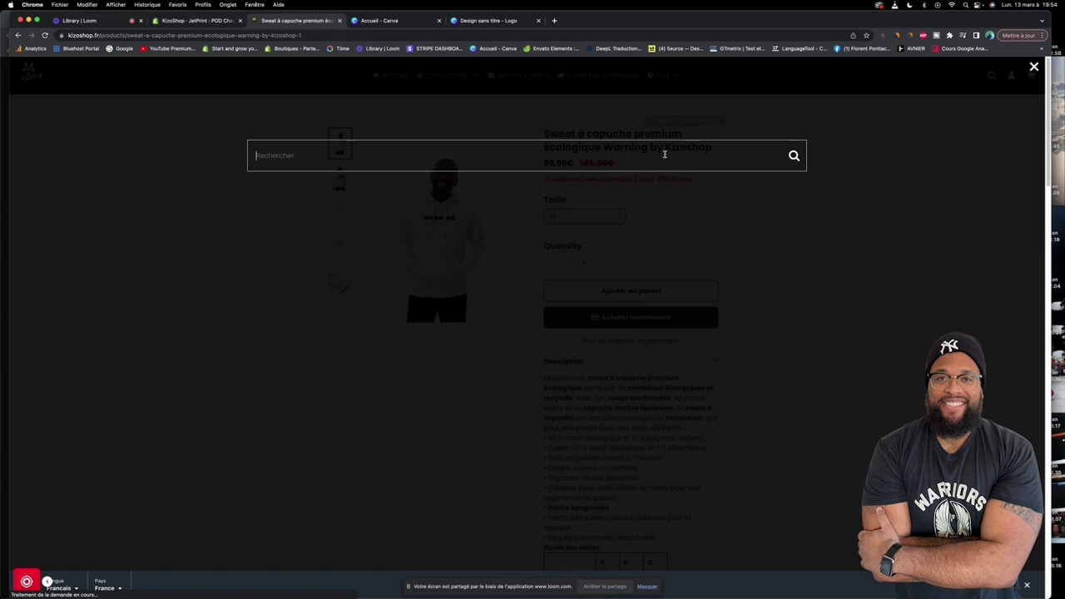
{"action": "type", "text": "chaussure"}
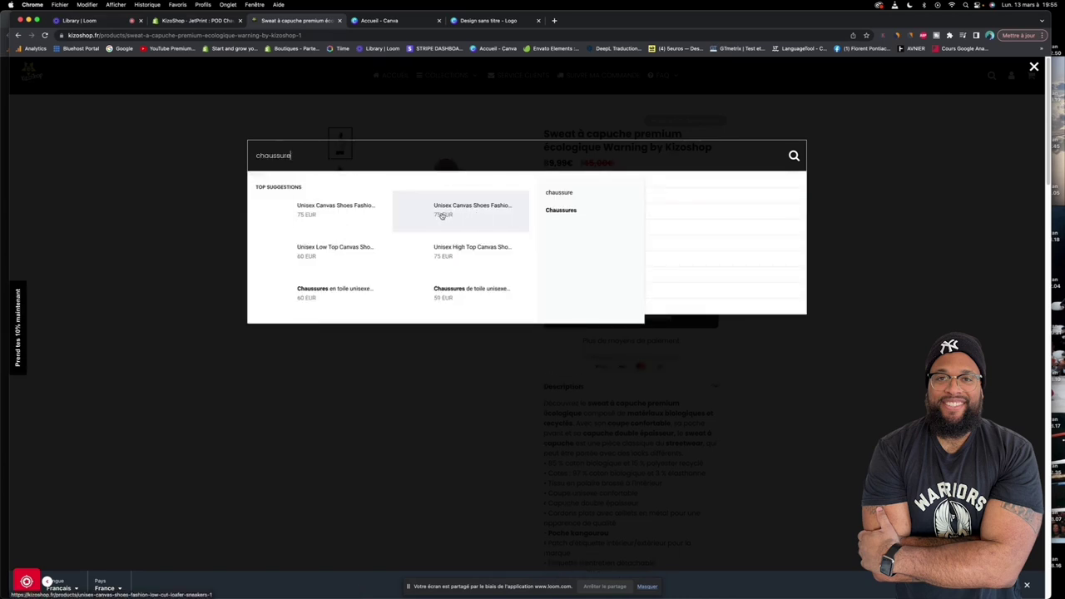
{"action": "left_click", "coordinate": [422, 255]}
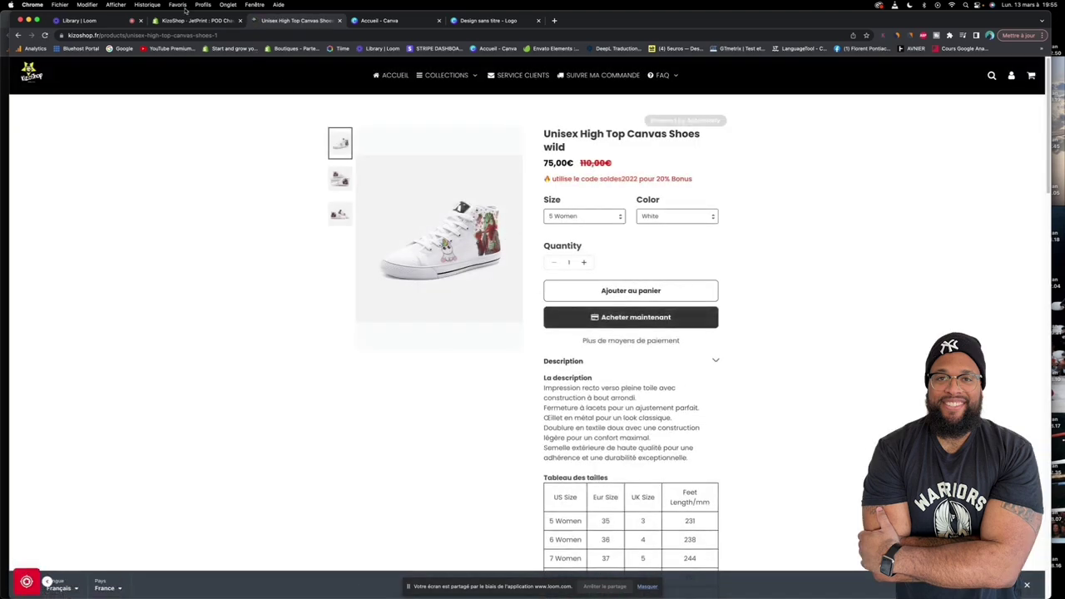
Return to the JetPrint product details and examine the description's size charts, foot-measuring guide and key features
{"action": "left_click", "coordinate": [183, 21]}
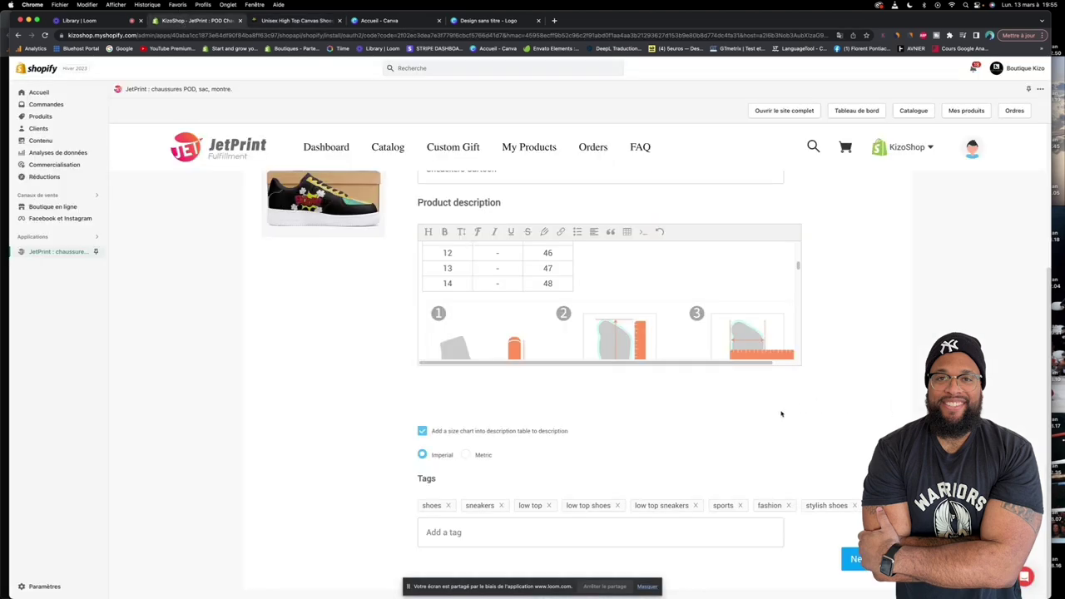
{"action": "scroll", "coordinate": [708, 337], "scroll_direction": "down", "scroll_amount": 3}
{"action": "scroll", "coordinate": [698, 335], "scroll_direction": "up", "scroll_amount": 2}
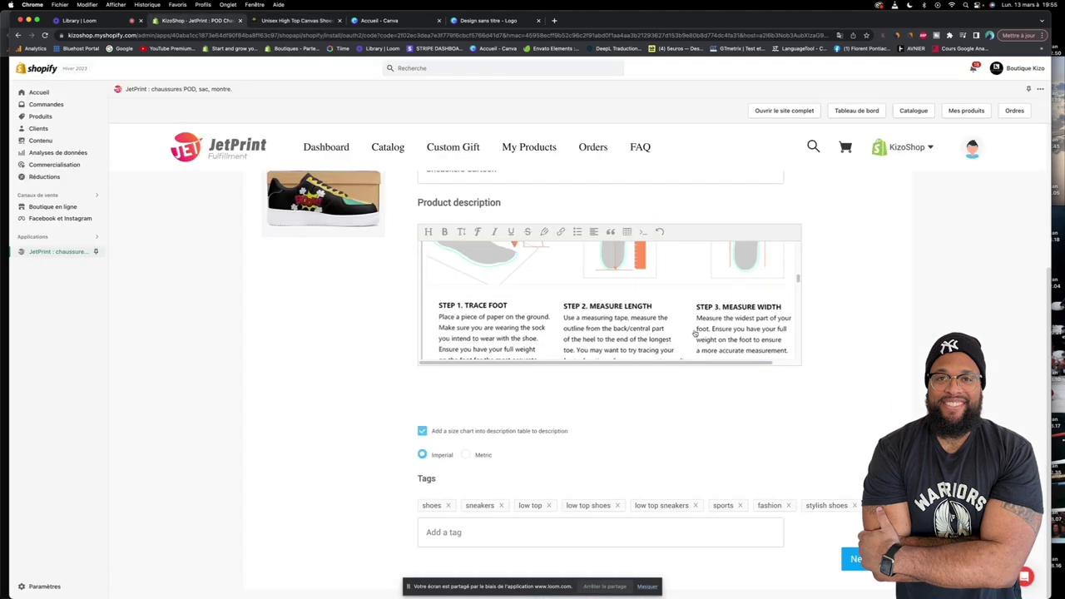
{"action": "scroll", "coordinate": [615, 330], "scroll_direction": "down", "scroll_amount": 5}
{"action": "scroll", "coordinate": [620, 329], "scroll_direction": "down", "scroll_amount": 3}
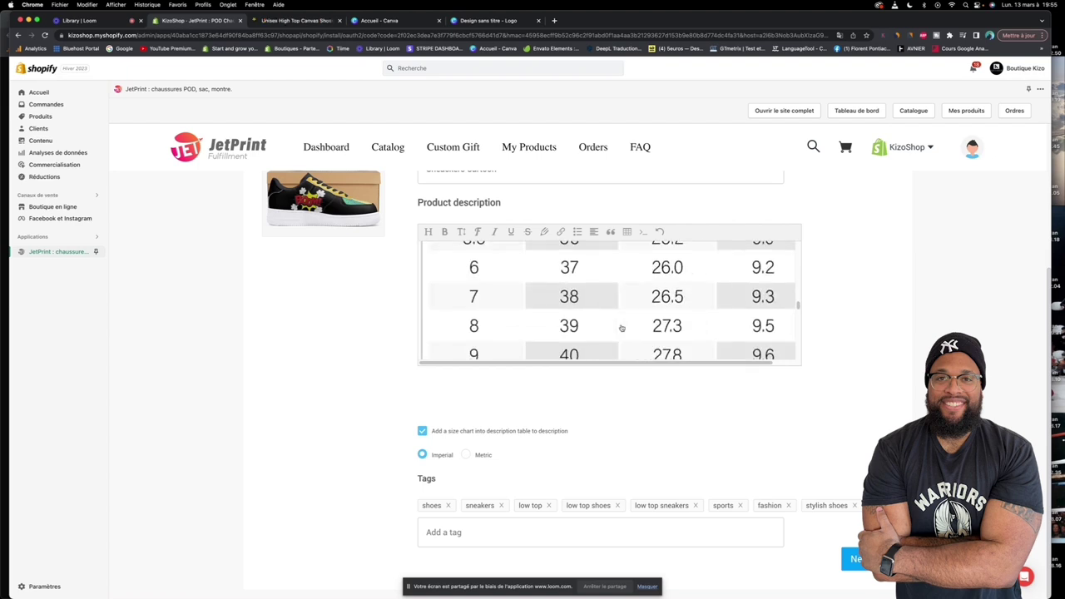
{"action": "scroll", "coordinate": [620, 328], "scroll_direction": "up", "scroll_amount": 10}
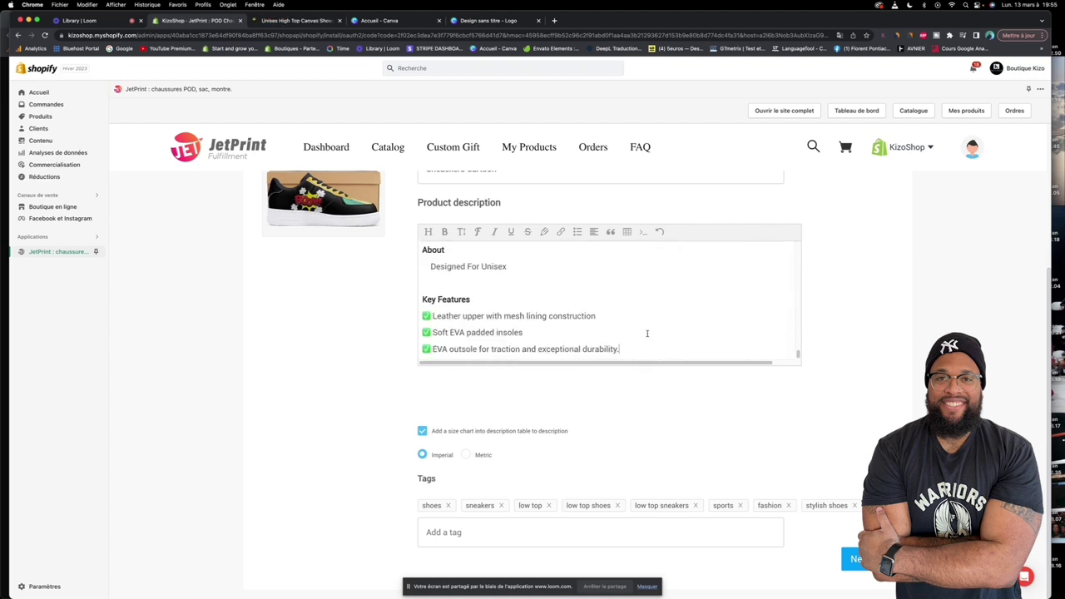
{"action": "scroll", "coordinate": [647, 328], "scroll_direction": "up", "scroll_amount": 15}
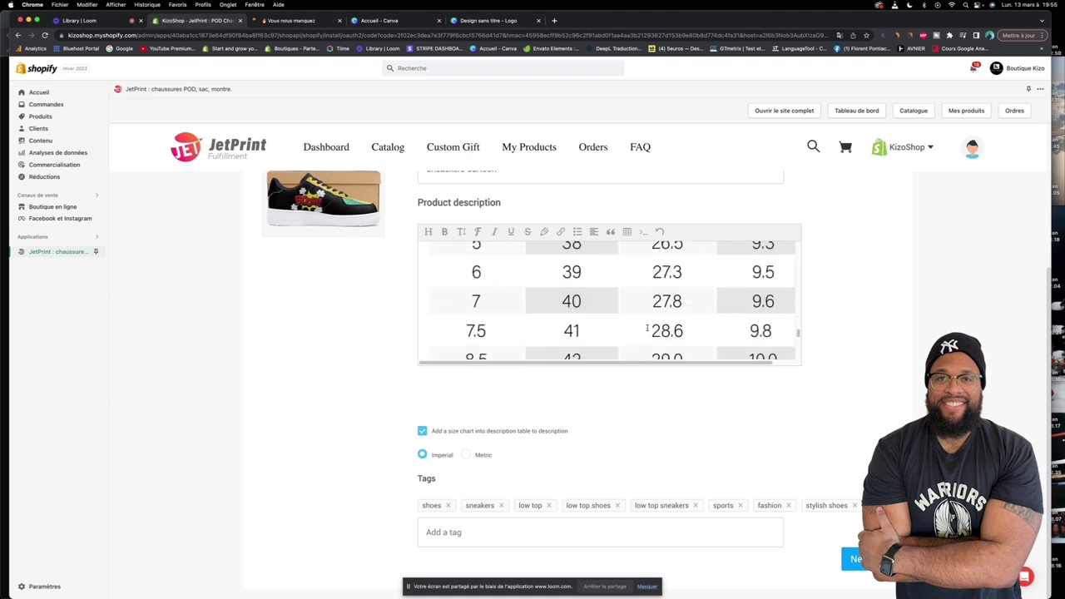
{"action": "scroll", "coordinate": [647, 330], "scroll_direction": "down", "scroll_amount": 15}
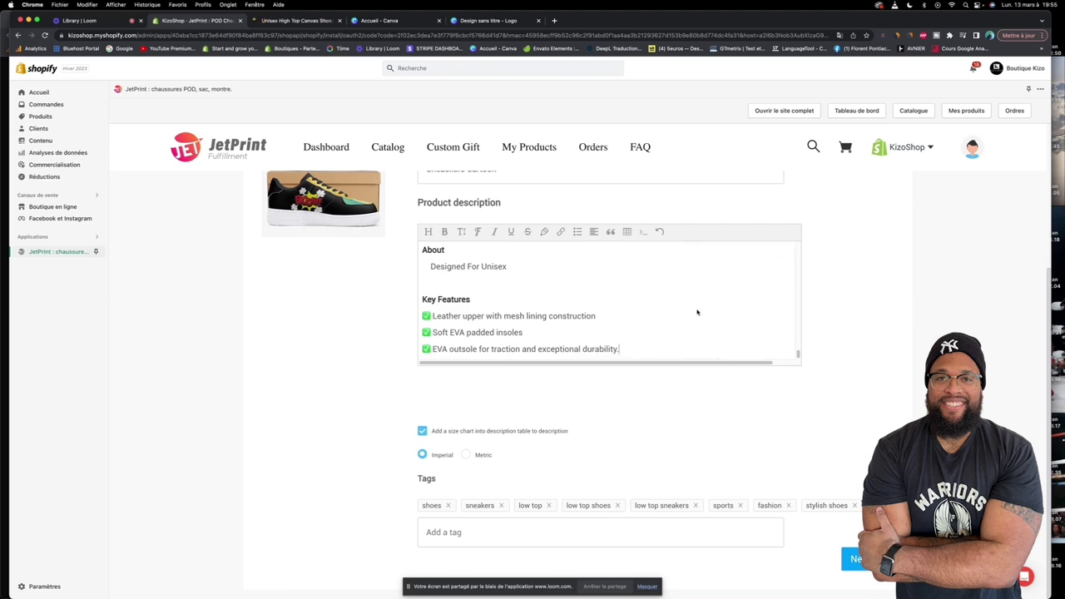
Try to translate the product details page into French
{"action": "right_click", "coordinate": [697, 308]}
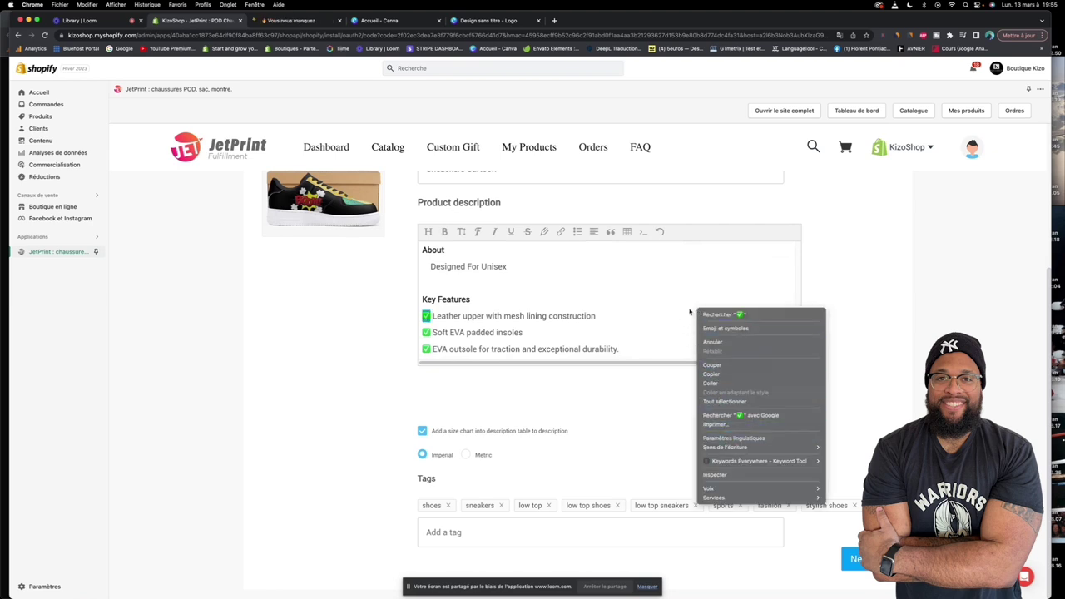
{"action": "left_click", "coordinate": [668, 281]}
{"action": "right_click", "coordinate": [671, 286]}
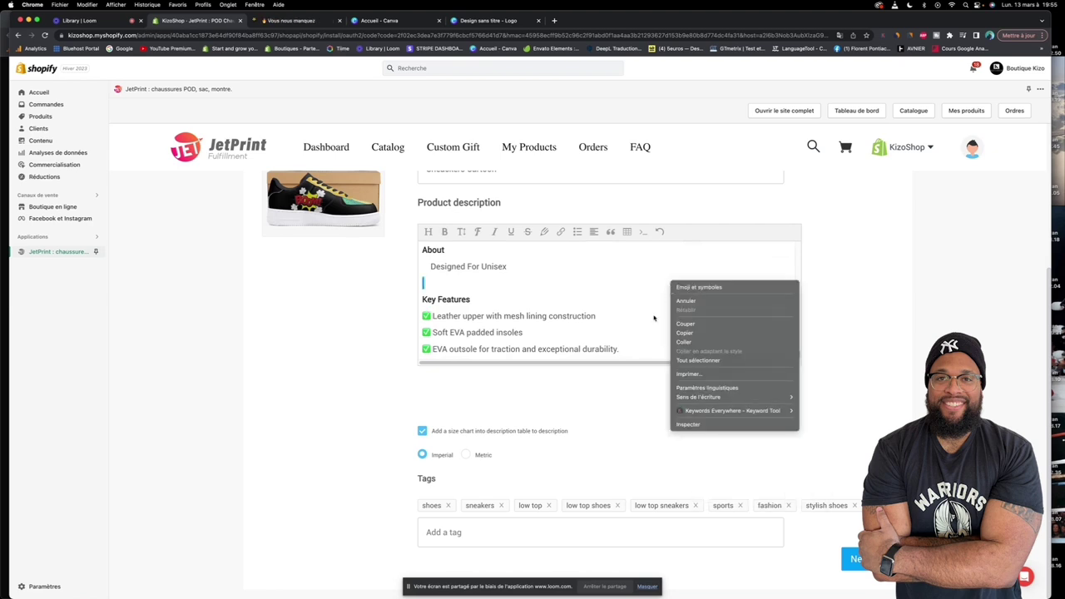
{"action": "right_click", "coordinate": [627, 391]}
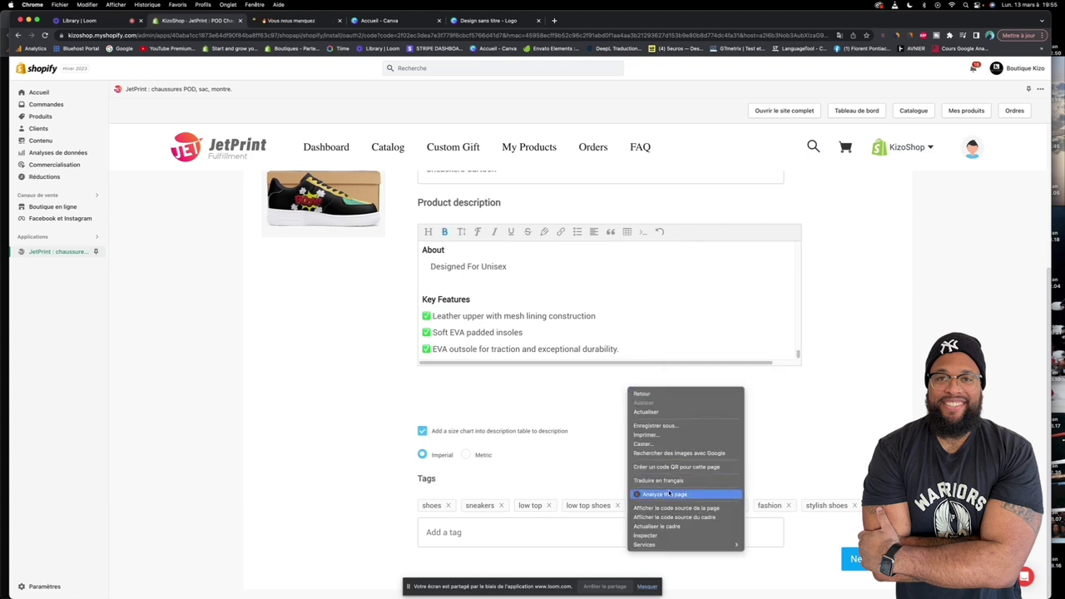
{"action": "left_click", "coordinate": [668, 481]}
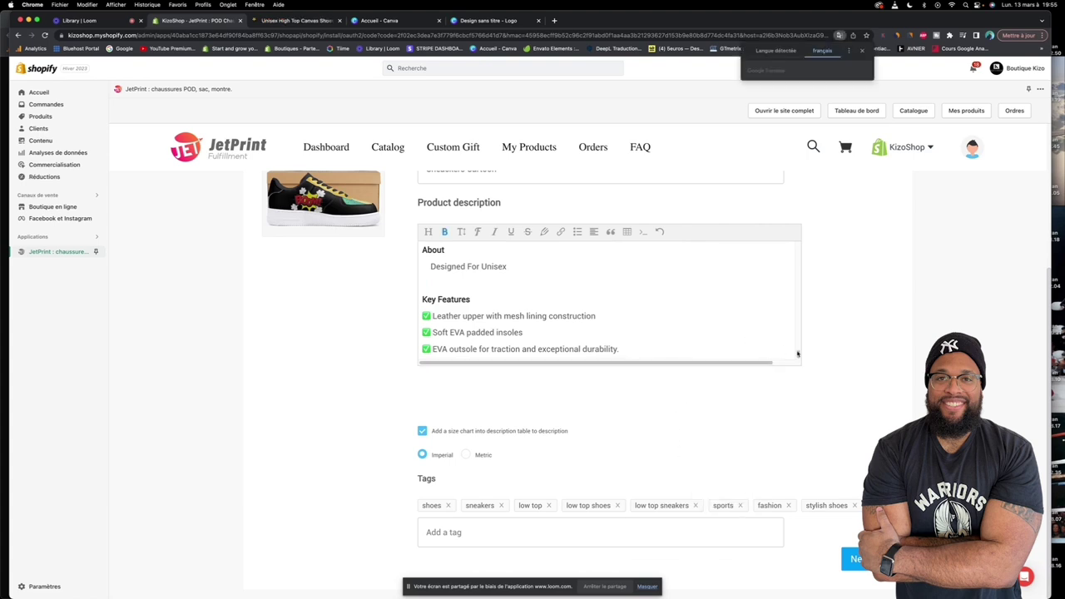
{"action": "scroll", "coordinate": [721, 326], "scroll_direction": "down", "scroll_amount": 10}
{"action": "scroll", "coordinate": [722, 326], "scroll_direction": "up", "scroll_amount": 10}
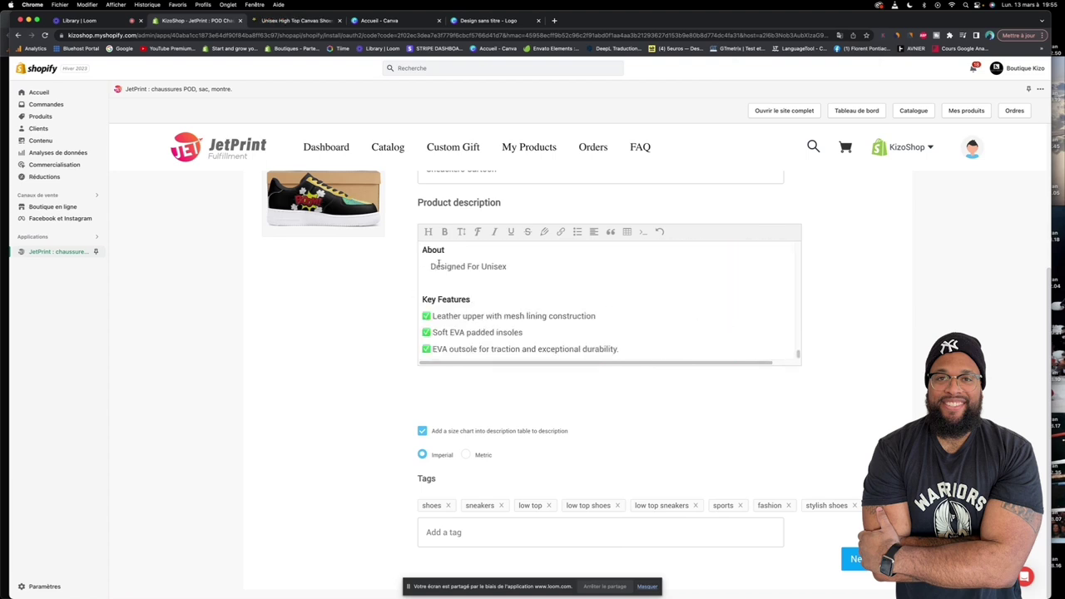
Review the description from the About section back to the size chart and continue to the product variants
{"action": "triple_click", "coordinate": [512, 269]}
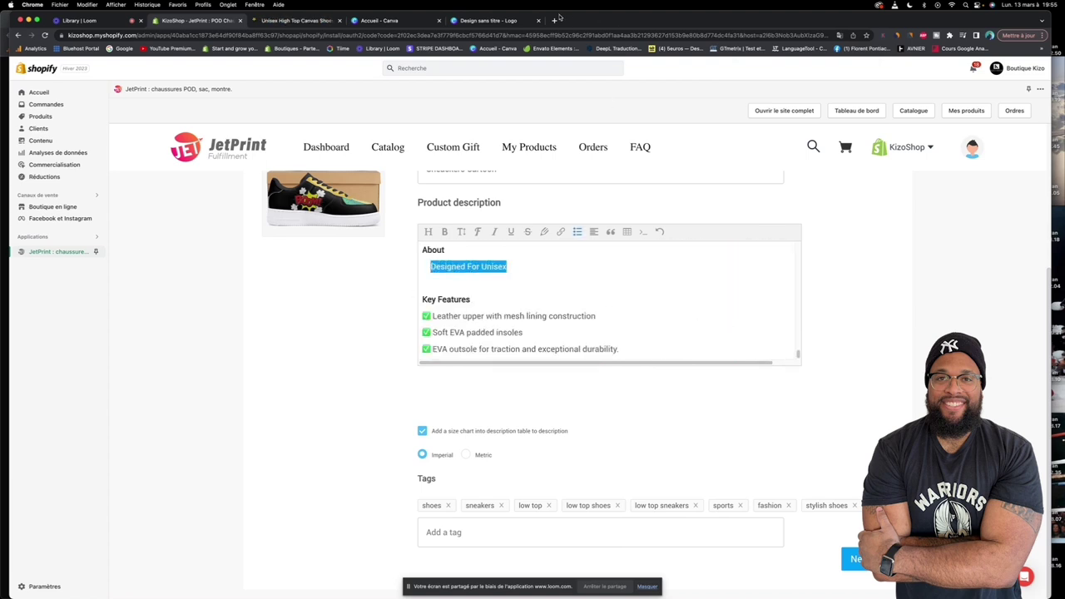
{"action": "scroll", "coordinate": [580, 283], "scroll_direction": "down", "scroll_amount": 10}
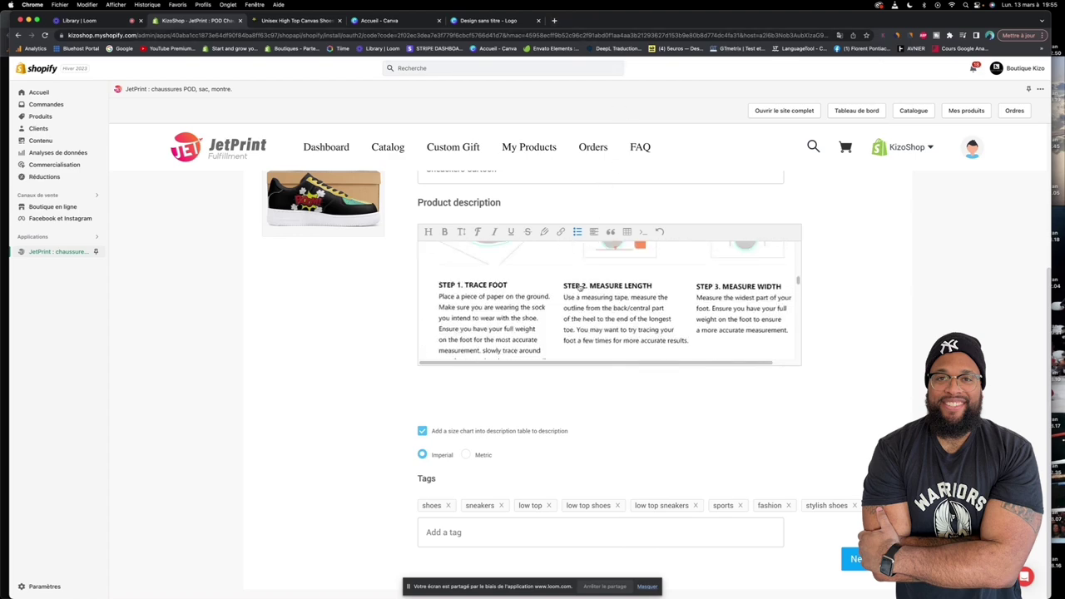
{"action": "scroll", "coordinate": [580, 284], "scroll_direction": "up", "scroll_amount": 1}
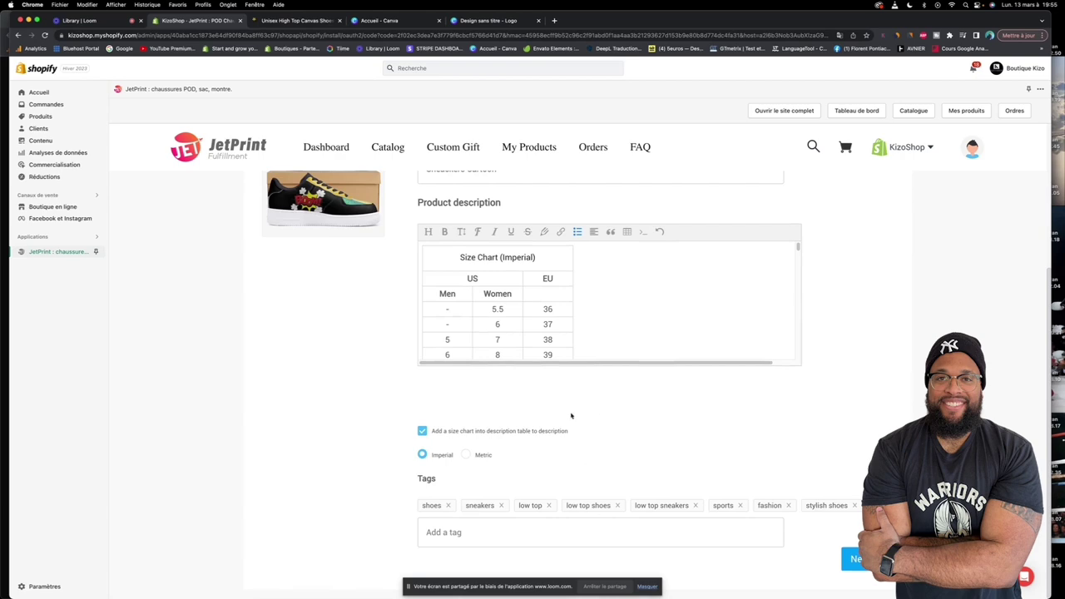
{"action": "scroll", "coordinate": [632, 409], "scroll_direction": "up", "scroll_amount": 5}
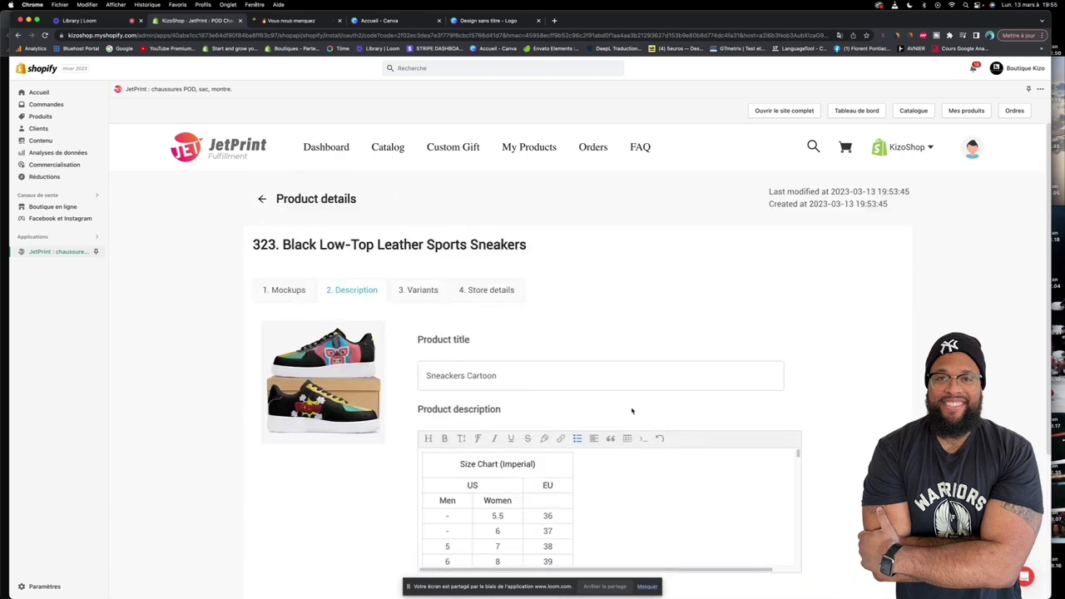
{"action": "scroll", "coordinate": [555, 337], "scroll_direction": "down", "scroll_amount": 5}
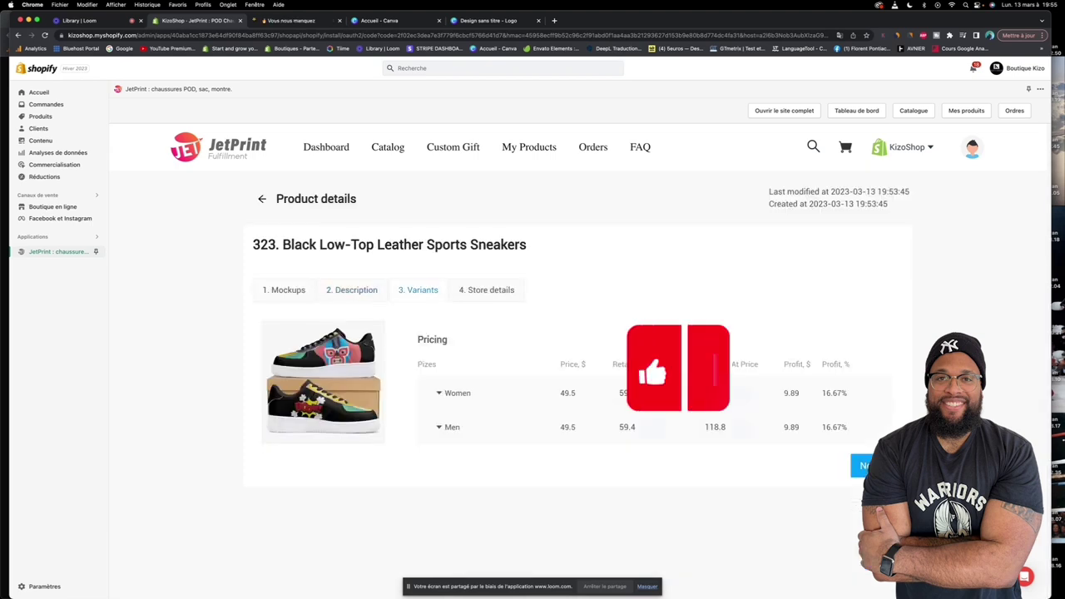
Check the size variants of the Women pricing group and continue to the store details
{"action": "left_click", "coordinate": [441, 394]}
{"action": "left_click", "coordinate": [441, 394]}
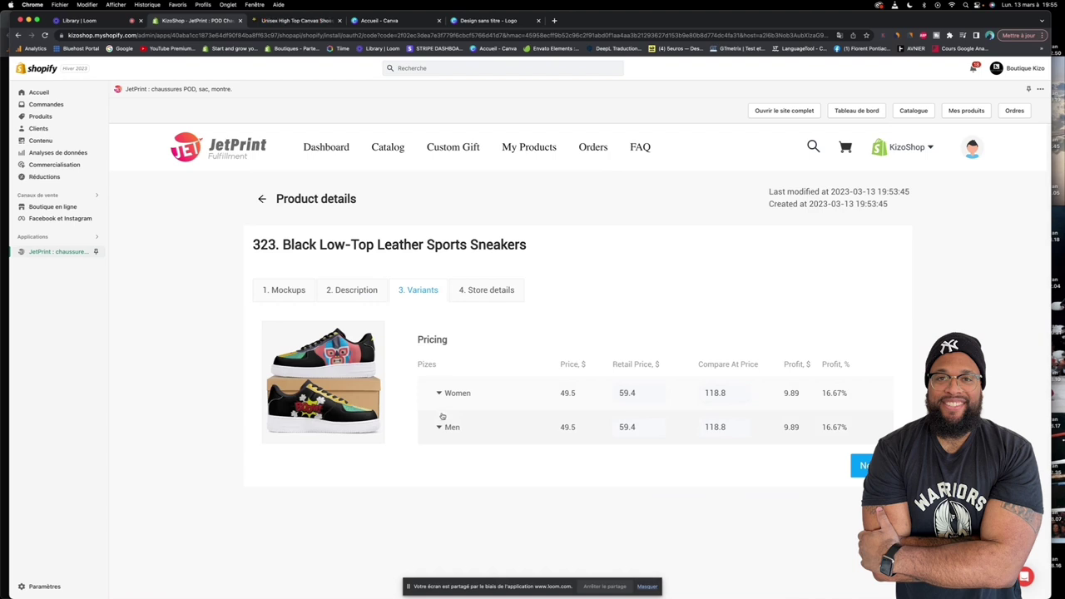
{"action": "left_click", "coordinate": [865, 465]}
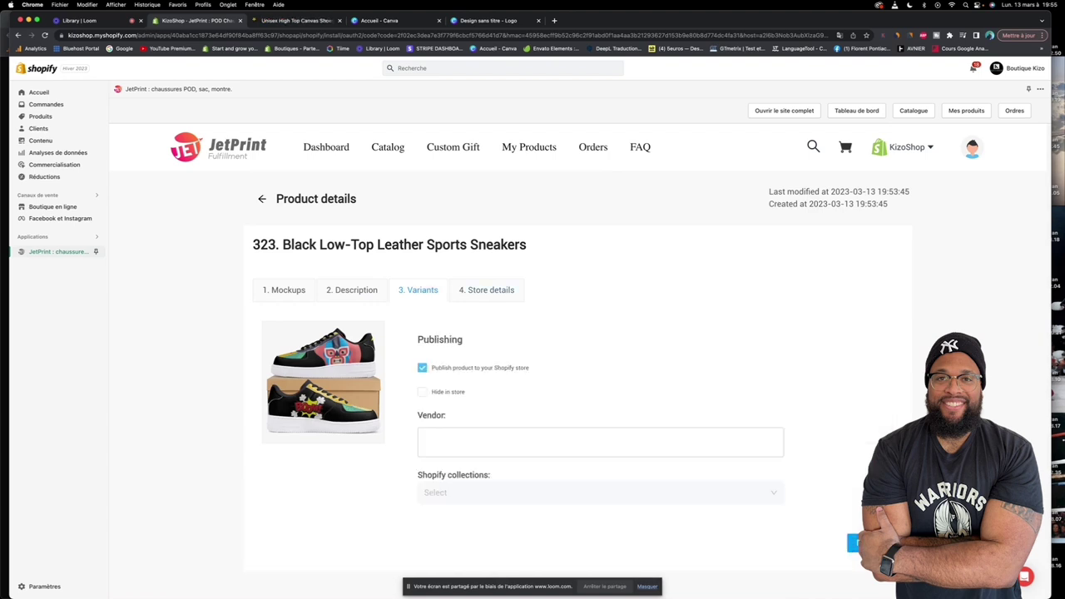
Enter "Kizoshop" as the product's vendor
{"action": "left_click", "coordinate": [445, 435]}
{"action": "type", "text": "Kizo"}
{"action": "type", "text": "-"}
{"action": "type", "text": "shop"}
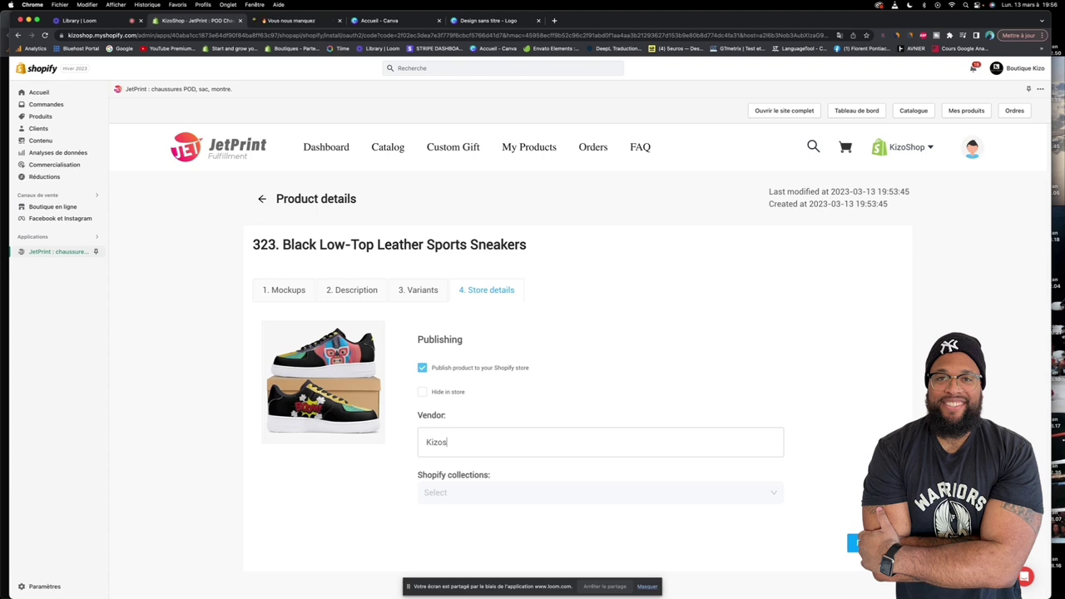
Assign the product to the Chaussures Shopify collection in place of Best sellers
{"action": "left_click", "coordinate": [479, 496]}
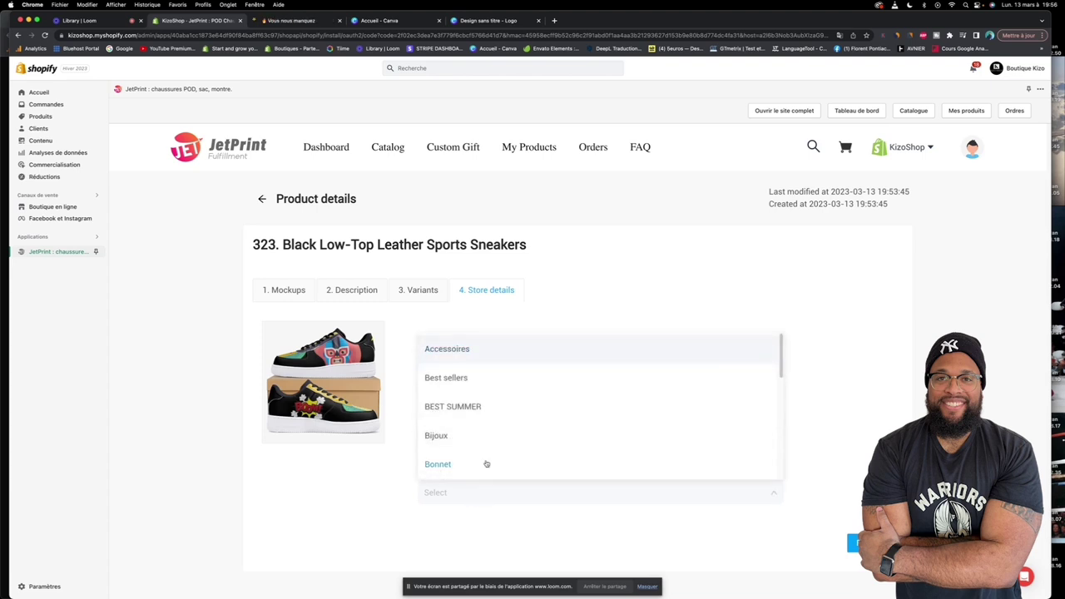
{"action": "left_click", "coordinate": [479, 387]}
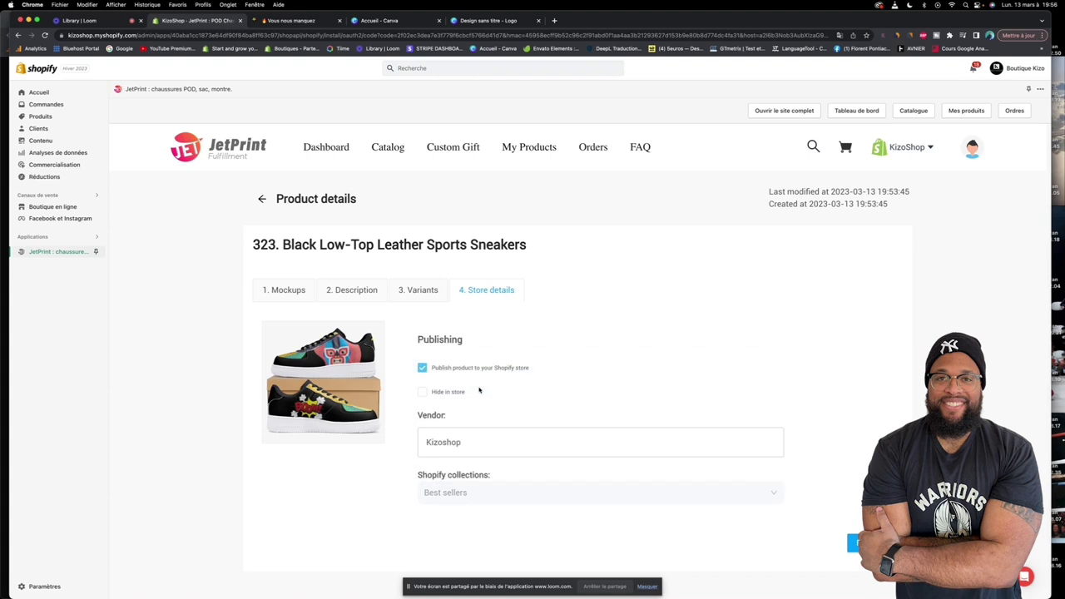
{"action": "left_click", "coordinate": [495, 497]}
{"action": "scroll", "coordinate": [466, 441], "scroll_direction": "down", "scroll_amount": 3}
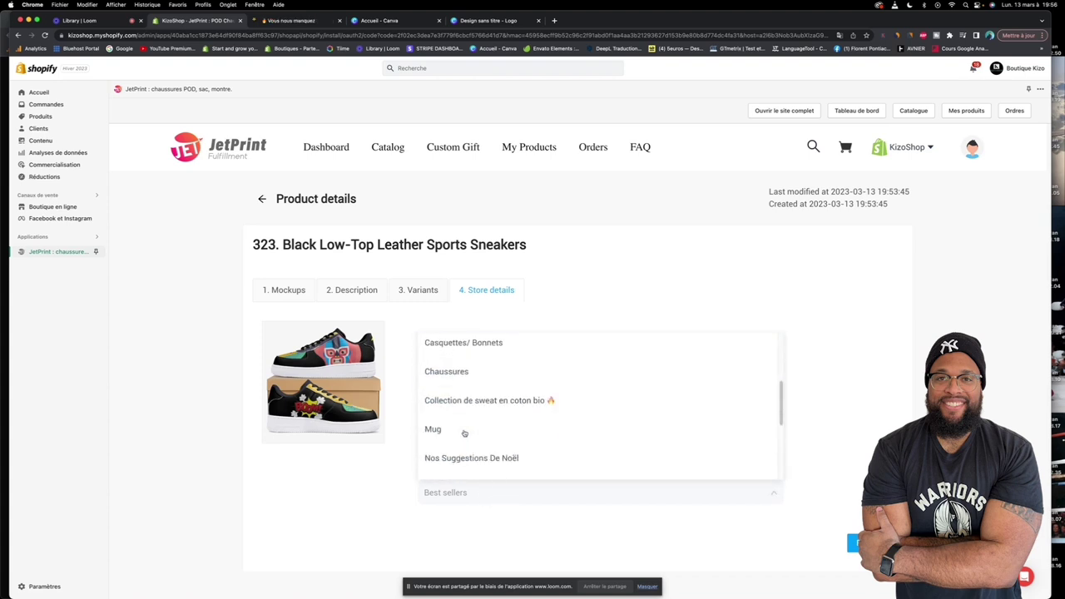
{"action": "left_click", "coordinate": [464, 373]}
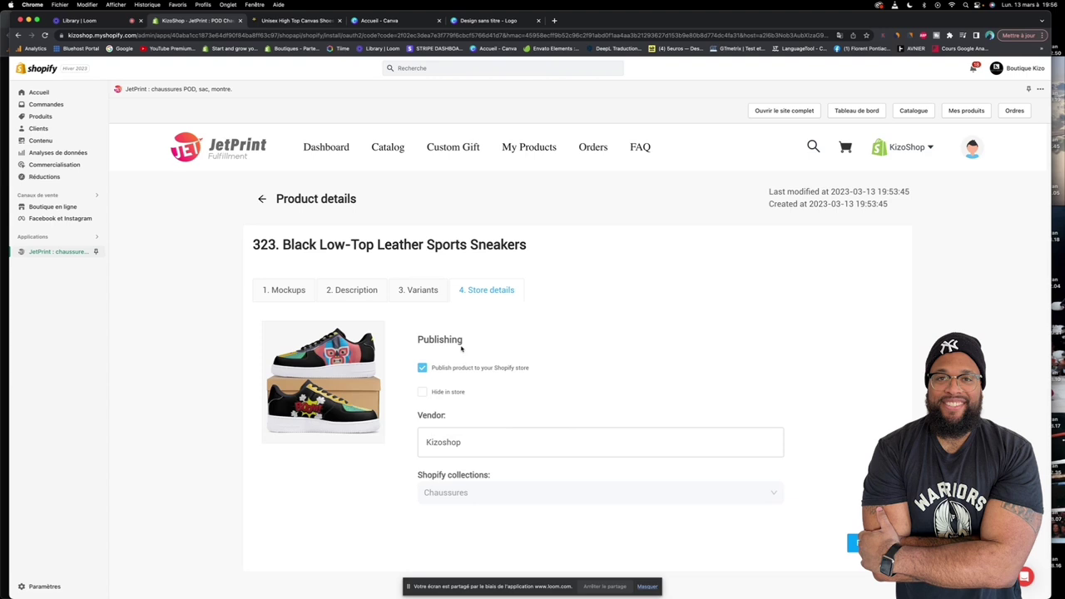
Complete the store details and publish the sneakers to the Shopify store
{"action": "right_click", "coordinate": [522, 387]}
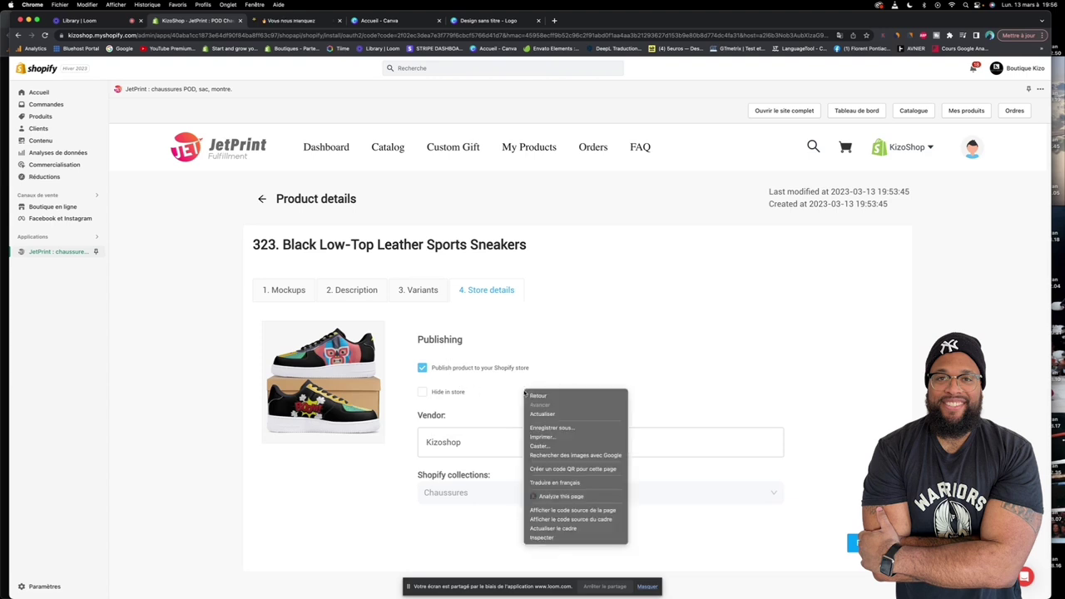
{"action": "left_click", "coordinate": [555, 361]}
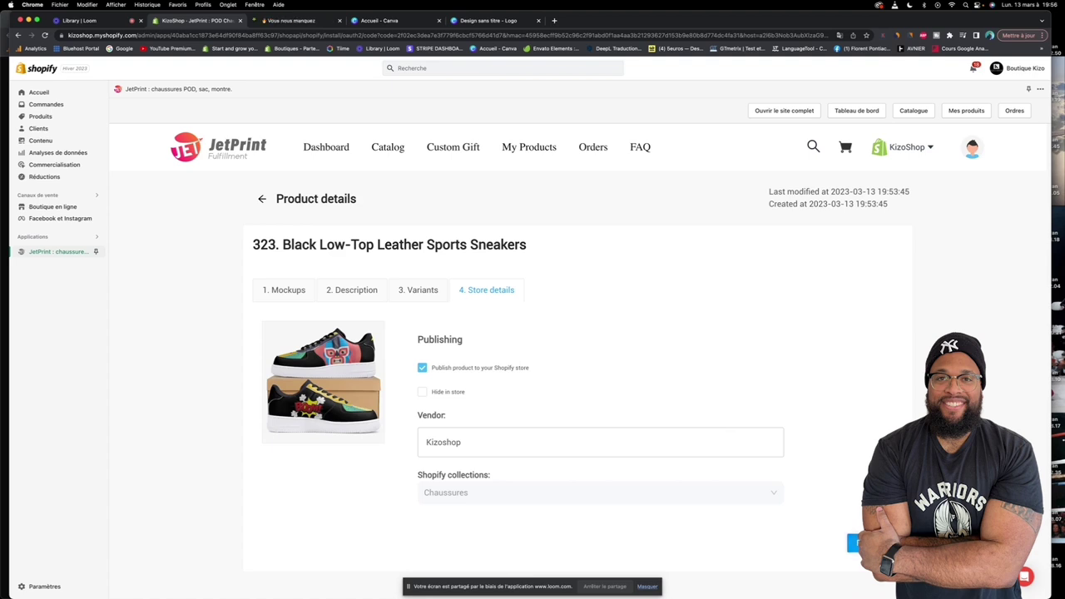
{"action": "left_click", "coordinate": [857, 543]}
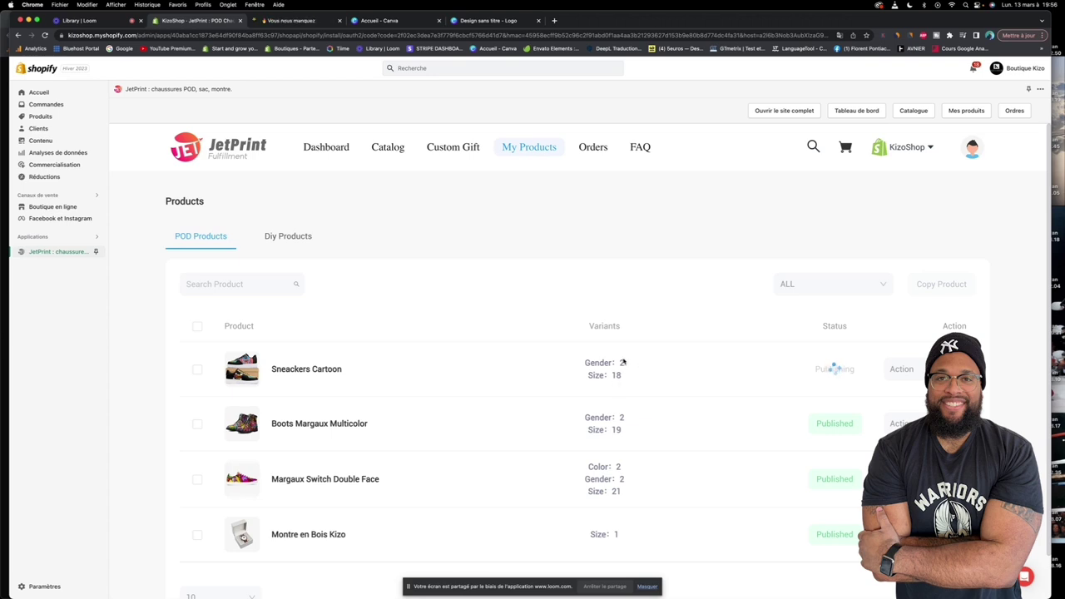
Browse the Boots and Slides categories under Shoes in the JetPrint catalog
{"action": "left_click", "coordinate": [388, 147]}
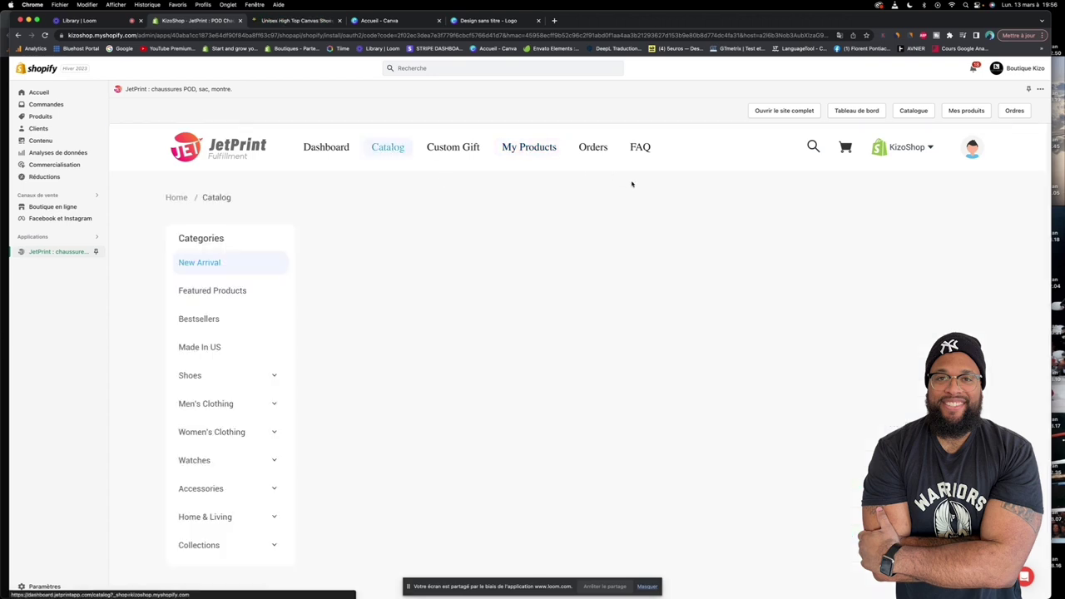
{"action": "left_click", "coordinate": [198, 377]}
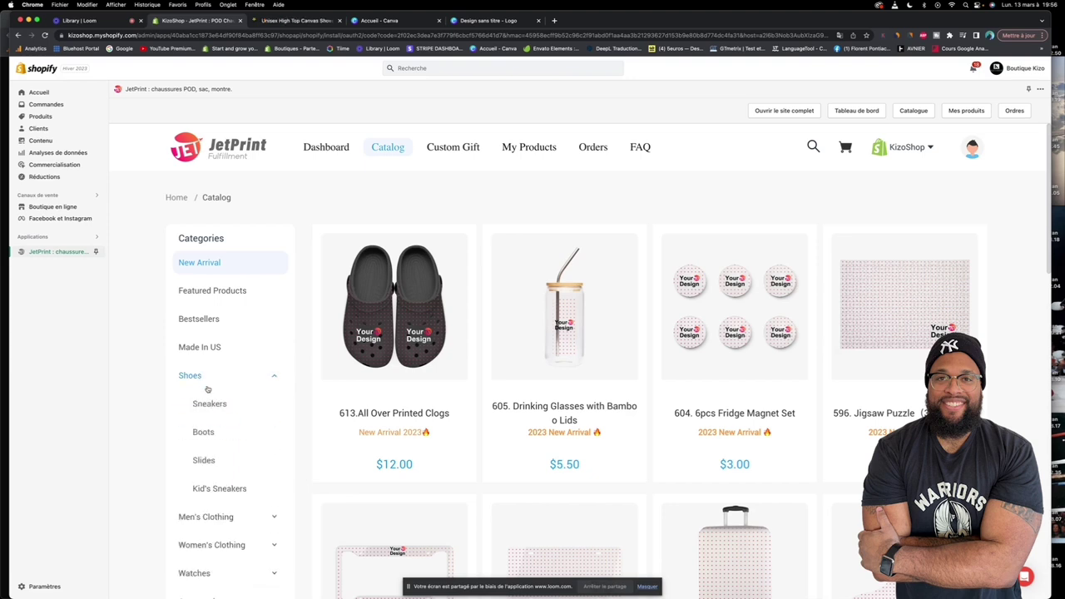
{"action": "left_click", "coordinate": [211, 434]}
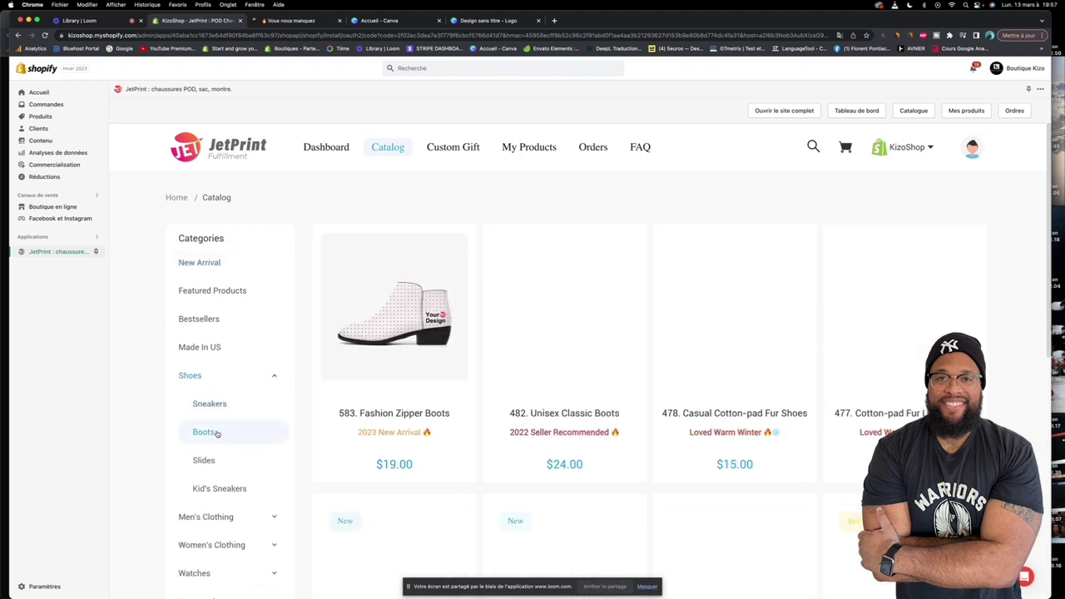
{"action": "scroll", "coordinate": [721, 385], "scroll_direction": "down", "scroll_amount": 3}
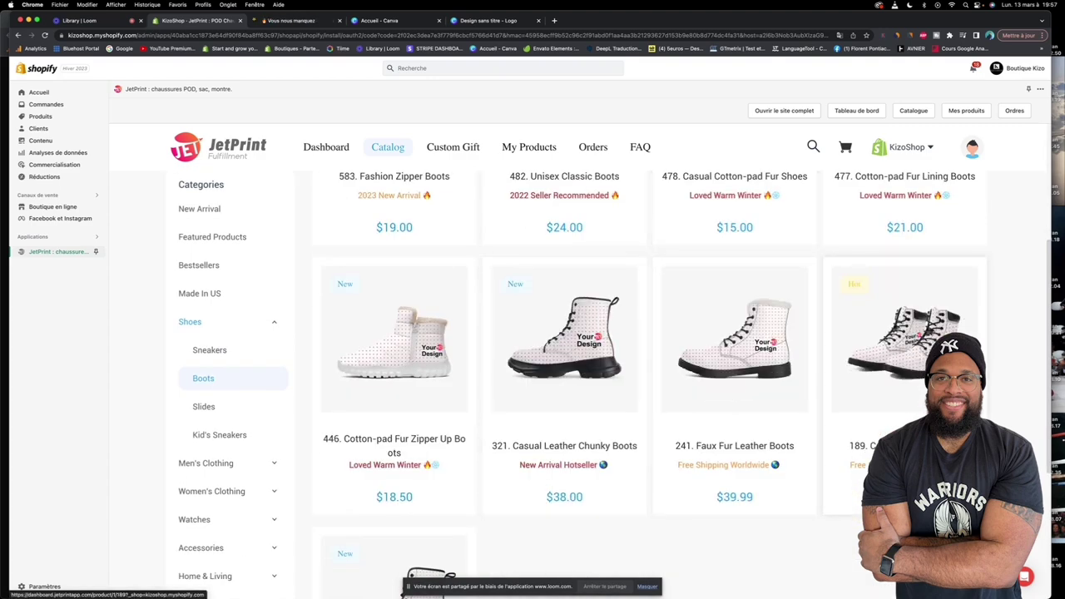
{"action": "left_click", "coordinate": [223, 408]}
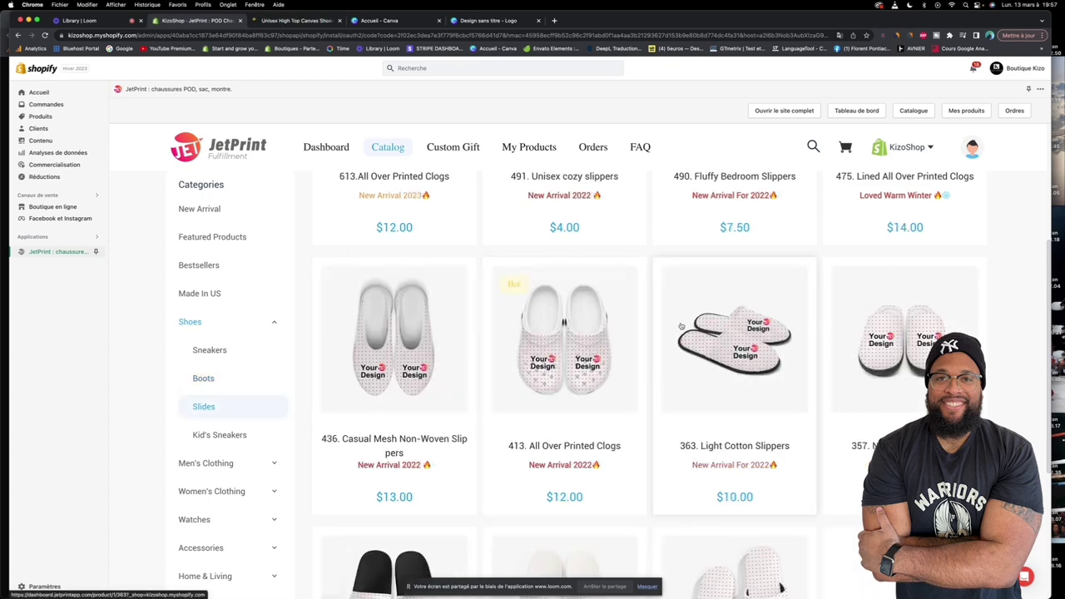
{"action": "scroll", "coordinate": [532, 349], "scroll_direction": "up", "scroll_amount": 4}
{"action": "scroll", "coordinate": [549, 391], "scroll_direction": "down", "scroll_amount": 3}
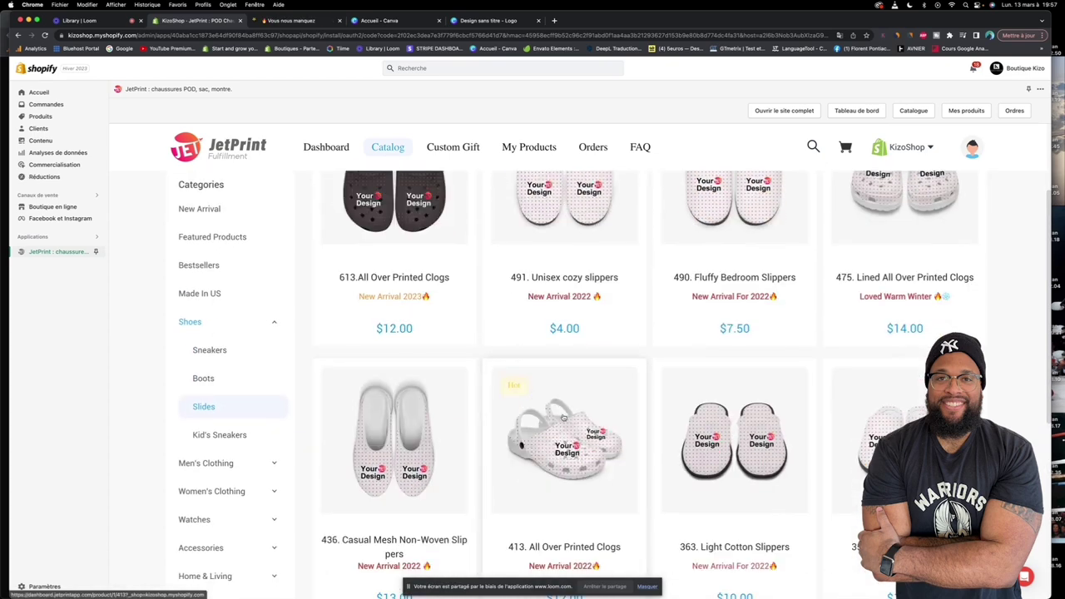
Look through the clogs and slippers in the Slides category and the shoes in the Kid's Sneakers category
{"action": "scroll", "coordinate": [563, 417], "scroll_direction": "down", "scroll_amount": 3}
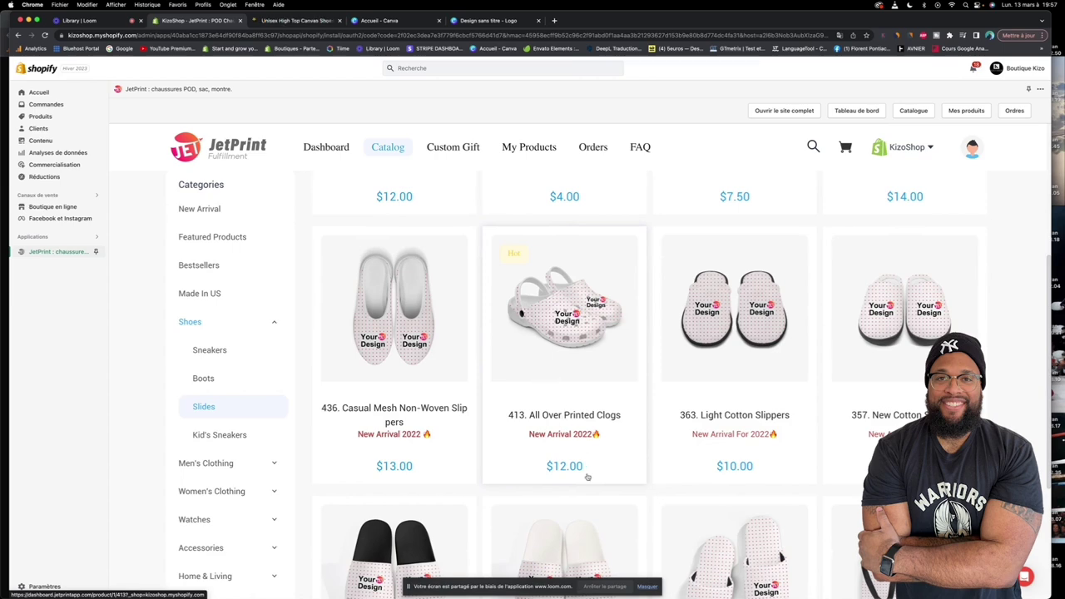
{"action": "scroll", "coordinate": [549, 400], "scroll_direction": "up", "scroll_amount": 5}
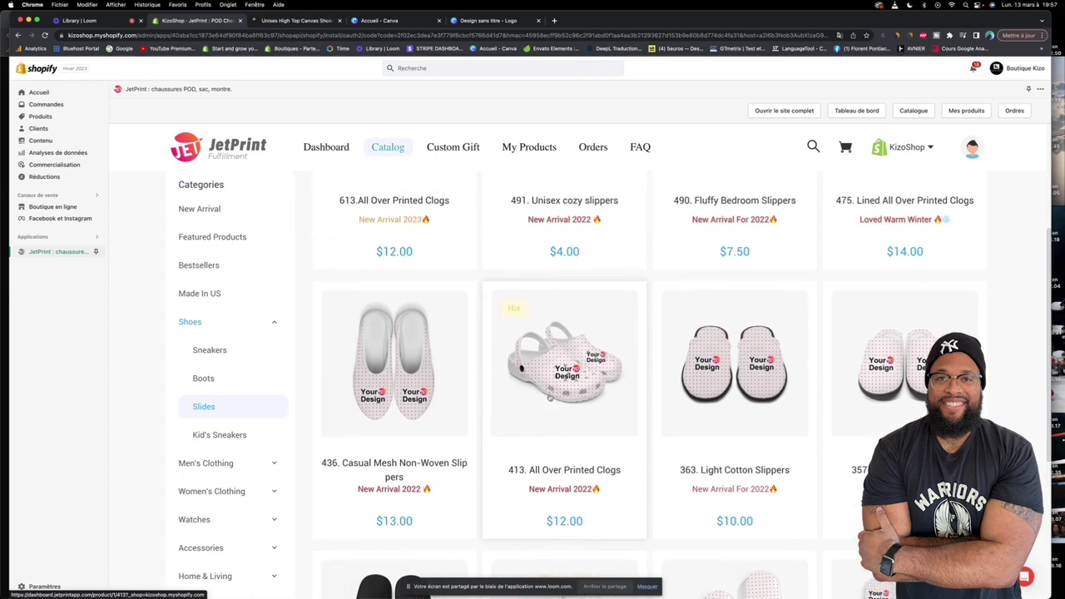
{"action": "scroll", "coordinate": [423, 394], "scroll_direction": "down", "scroll_amount": 3}
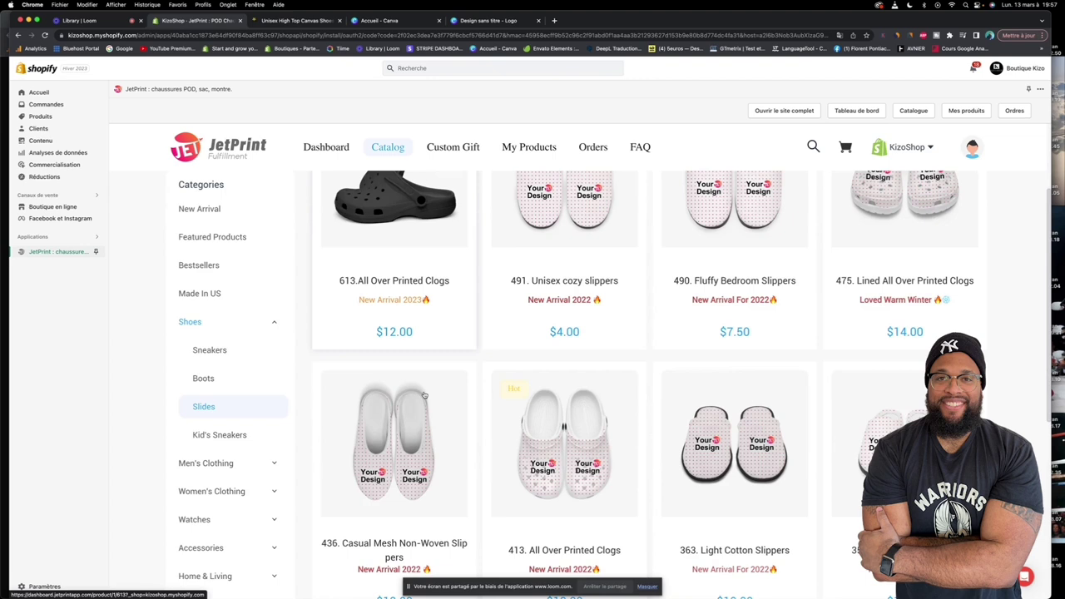
{"action": "scroll", "coordinate": [449, 389], "scroll_direction": "up", "scroll_amount": 2}
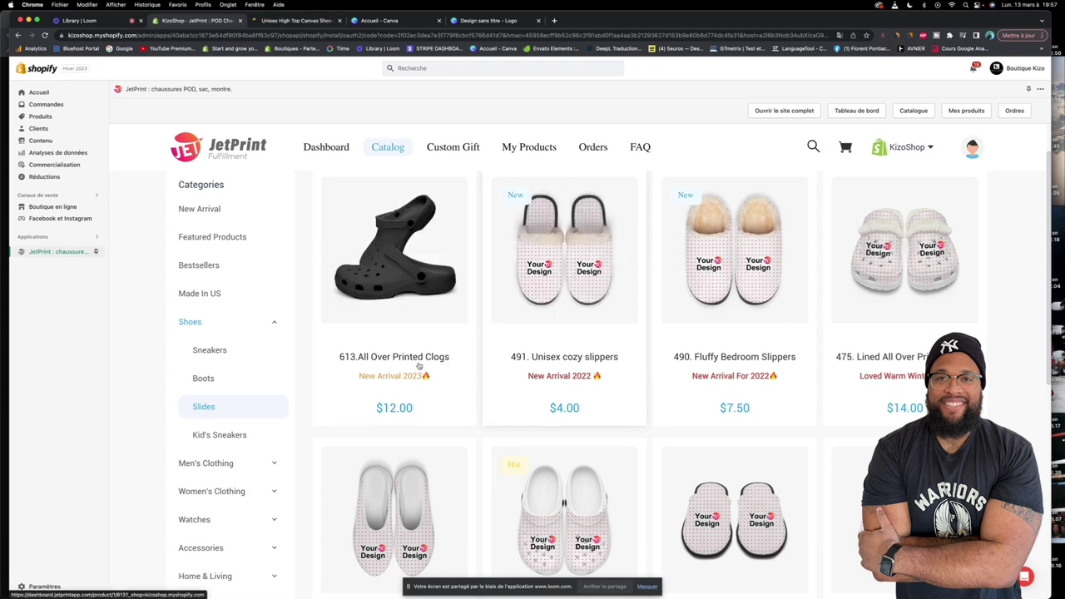
{"action": "left_click", "coordinate": [224, 436]}
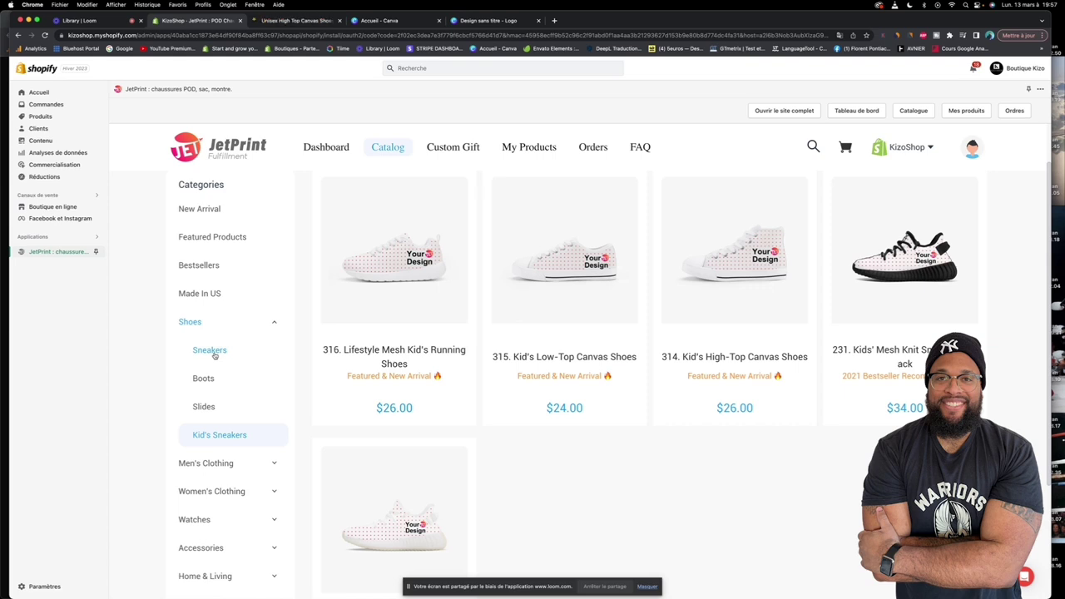
Search the Shopify product list for "cartoon" and open the Sneackers Cartoon product
{"action": "left_click", "coordinate": [39, 115]}
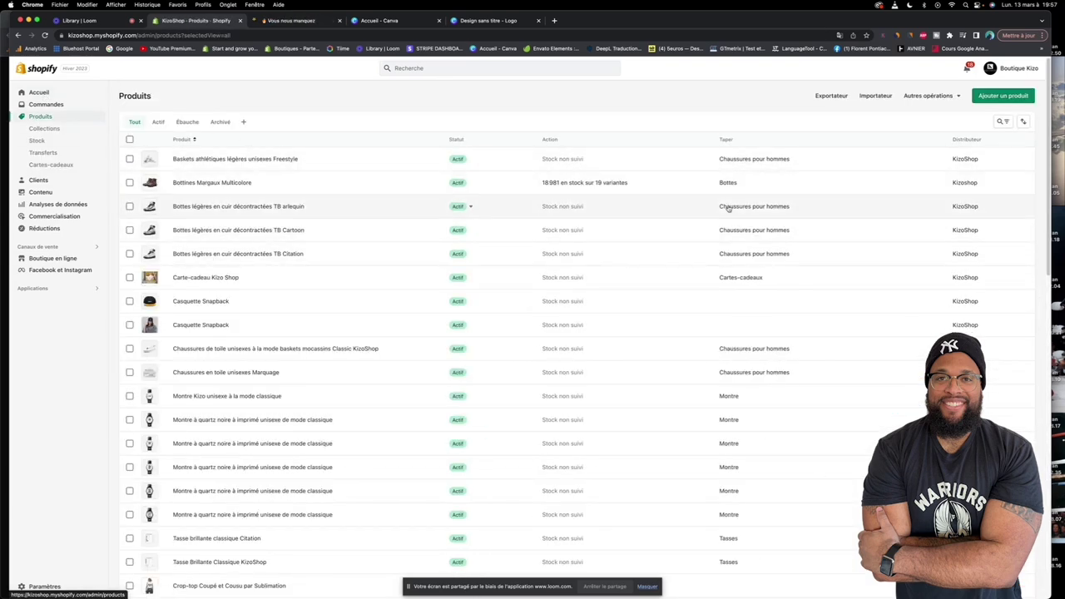
{"action": "left_click", "coordinate": [1002, 122]}
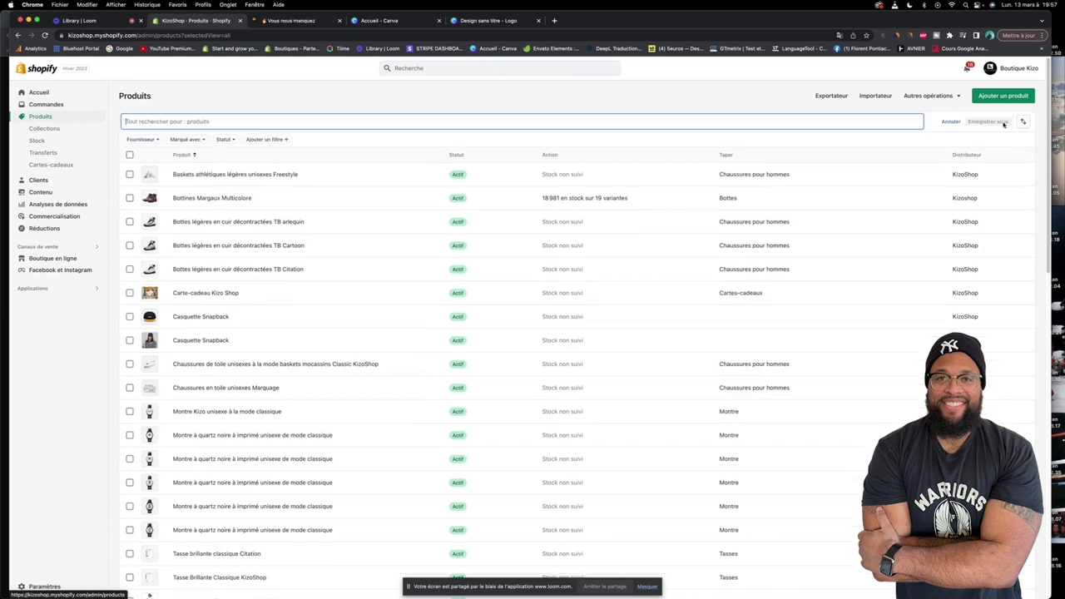
{"action": "type", "text": "cartoon"}
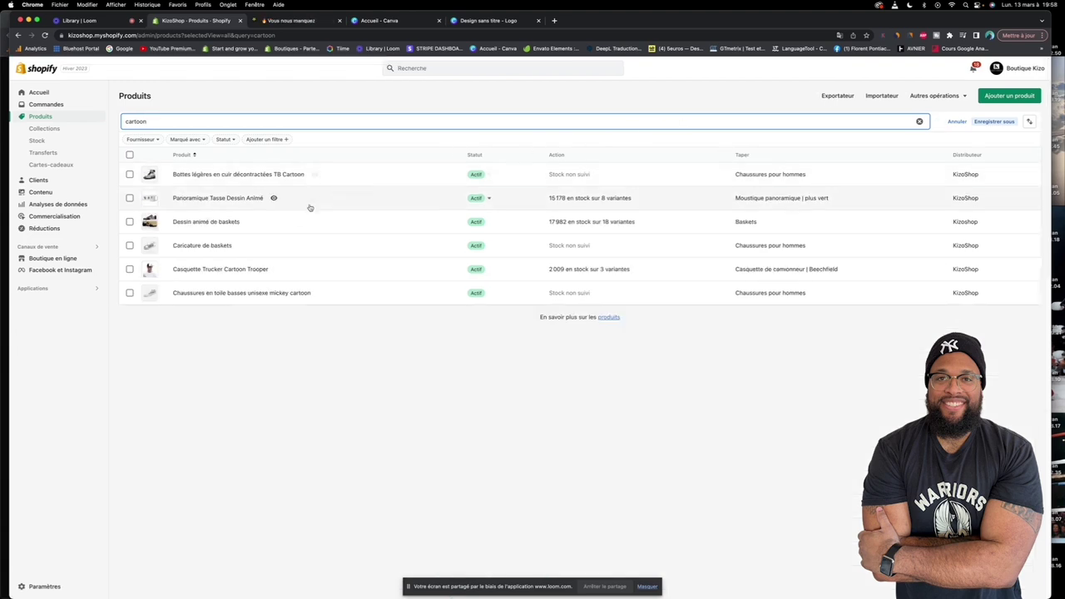
{"action": "left_click", "coordinate": [189, 223]}
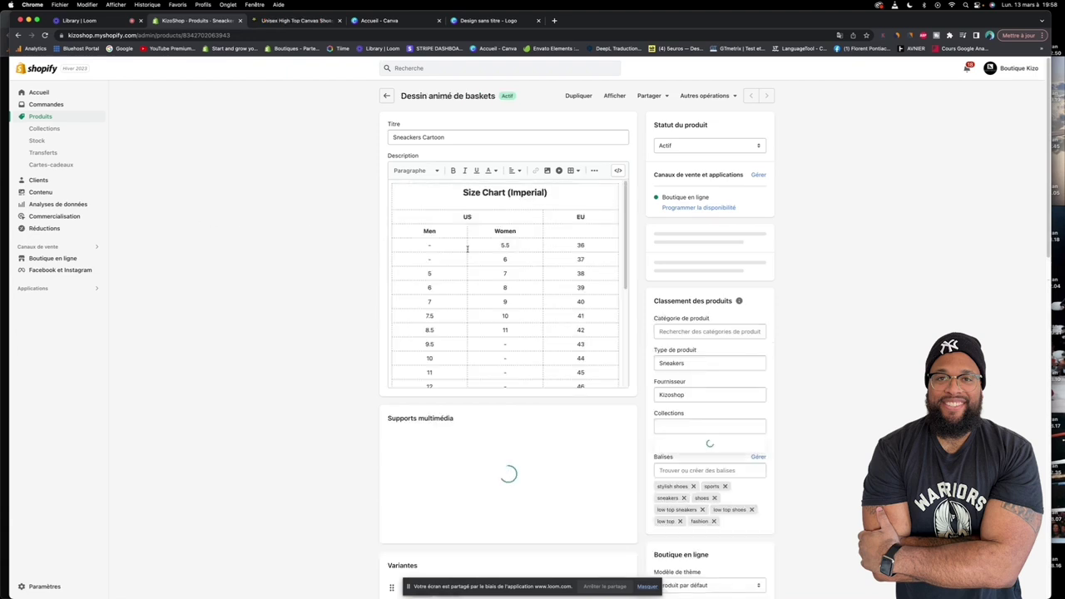
Review the size chart, measuring guide and key features in the Sneackers Cartoon description
{"action": "scroll", "coordinate": [521, 257], "scroll_direction": "down", "scroll_amount": 5}
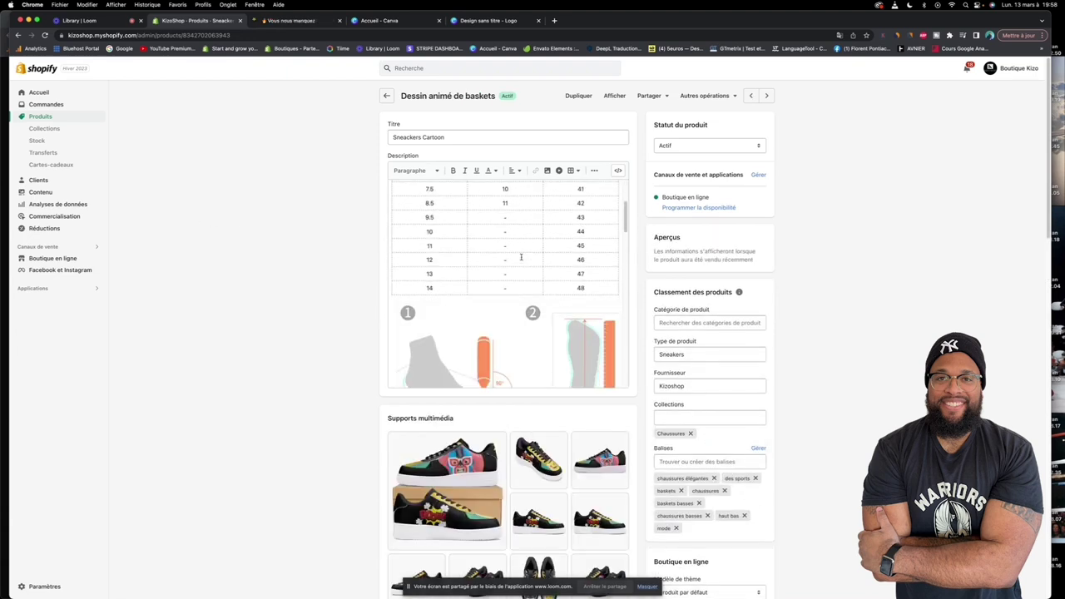
{"action": "scroll", "coordinate": [521, 257], "scroll_direction": "down", "scroll_amount": 10}
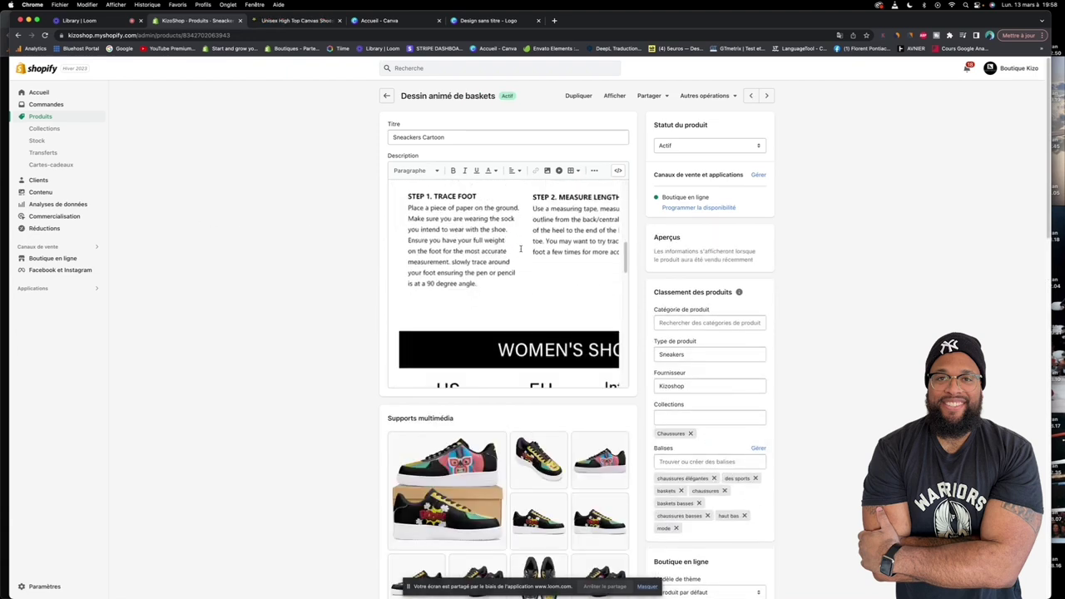
{"action": "scroll", "coordinate": [520, 251], "scroll_direction": "down", "scroll_amount": 8}
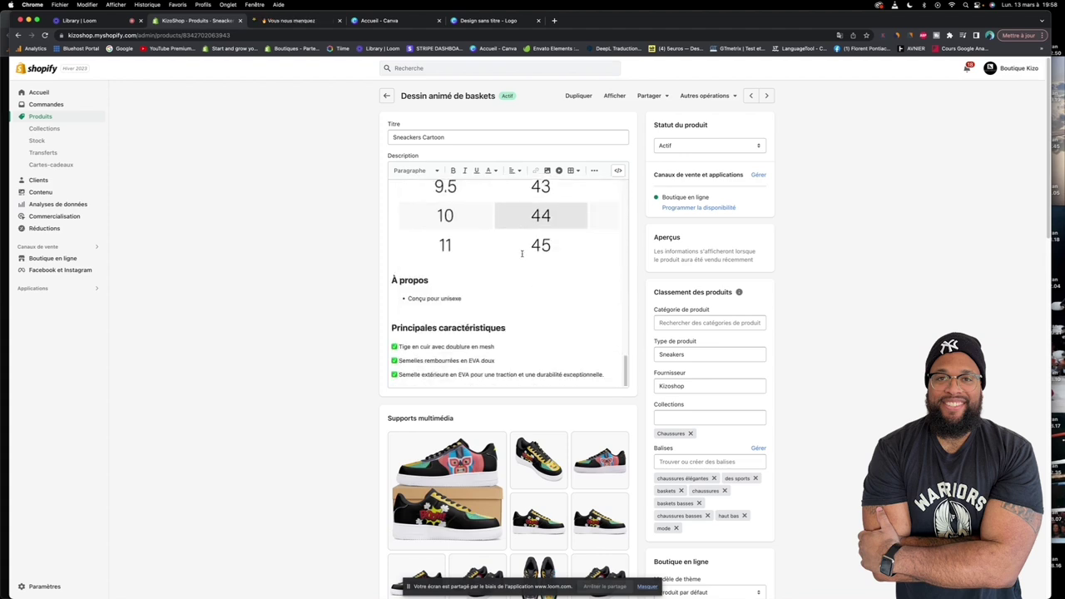
{"action": "scroll", "coordinate": [638, 264], "scroll_direction": "up", "scroll_amount": 5}
View the Sneackers Cartoon product in the online store and read through its size charts and key features
{"action": "left_click", "coordinate": [613, 97]}
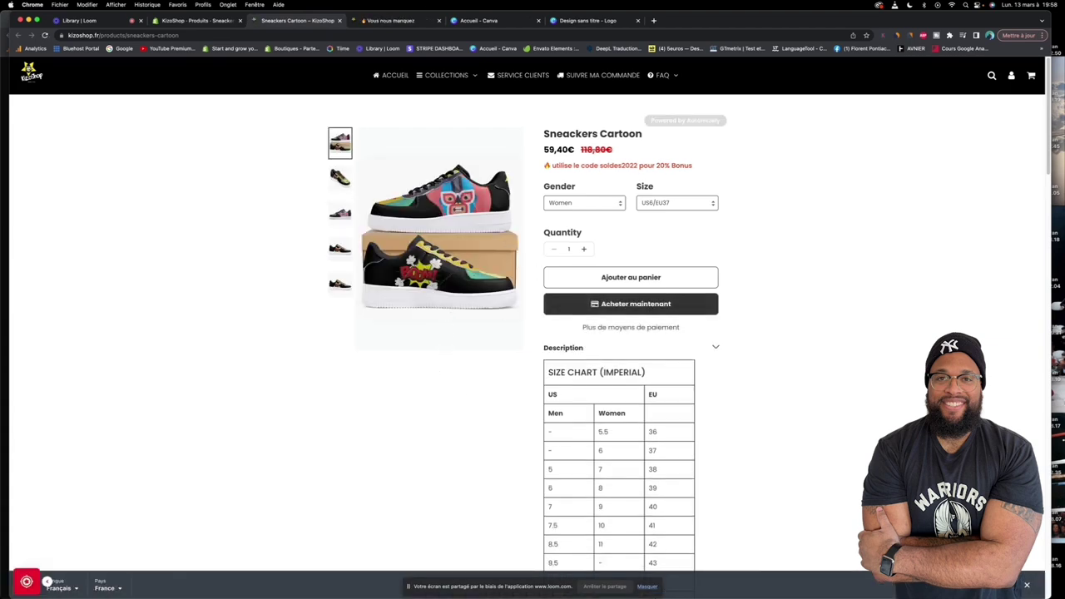
{"action": "scroll", "coordinate": [574, 351], "scroll_direction": "down", "scroll_amount": 6}
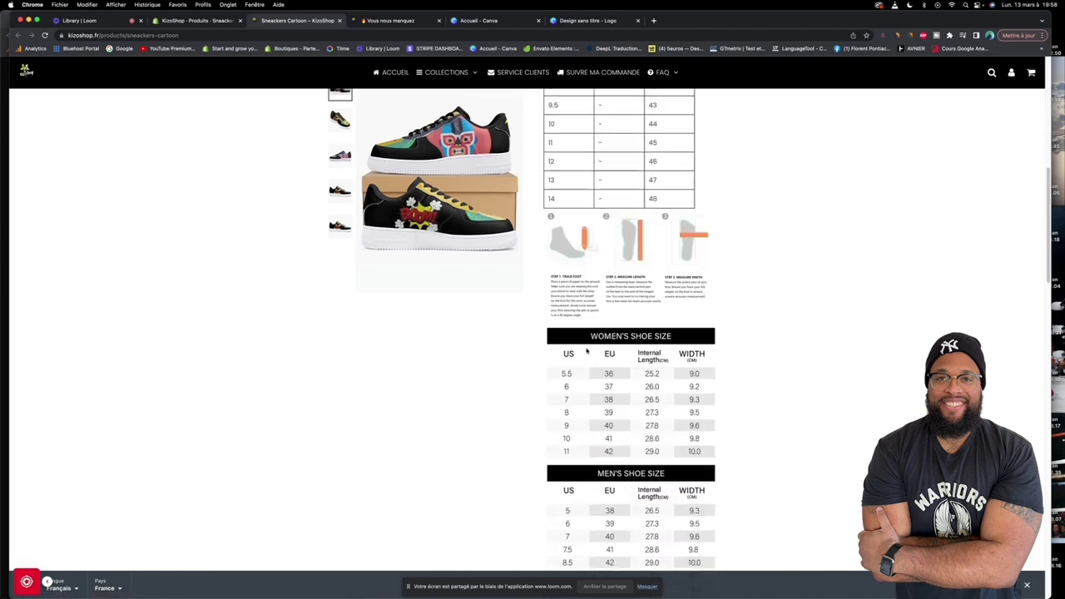
{"action": "scroll", "coordinate": [590, 341], "scroll_direction": "down", "scroll_amount": 4}
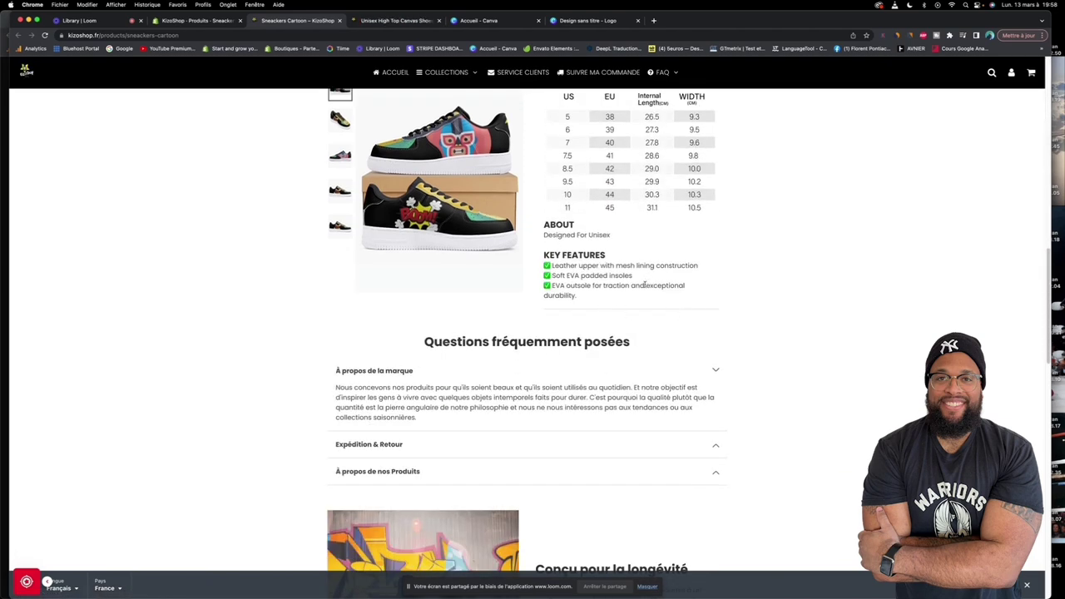
{"action": "scroll", "coordinate": [641, 289], "scroll_direction": "up", "scroll_amount": 3}
{"action": "scroll", "coordinate": [640, 289], "scroll_direction": "up", "scroll_amount": 8}
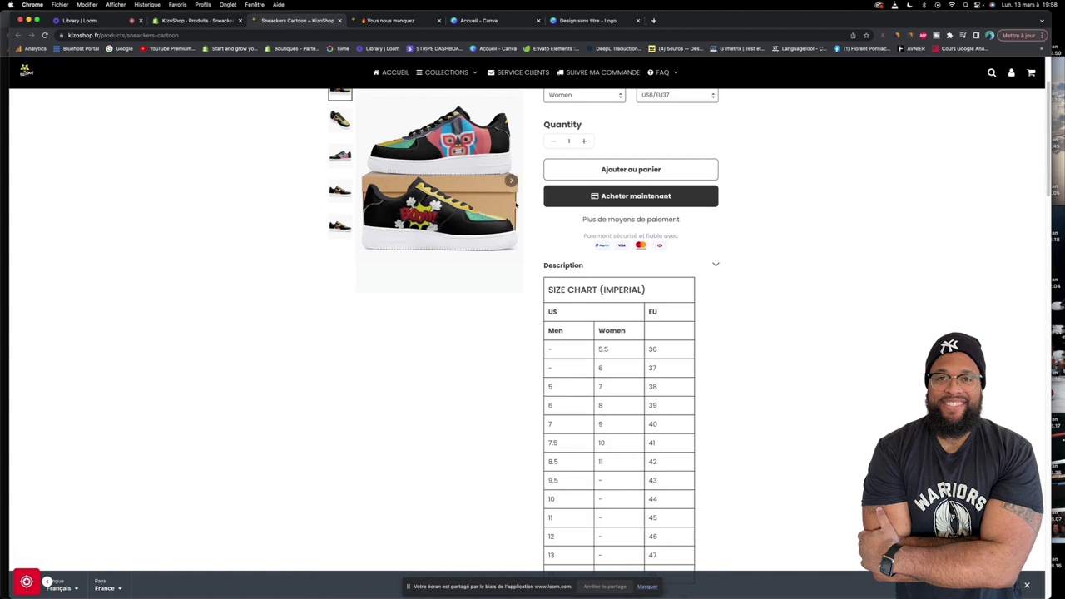
Browse the Sneackers Cartoon gallery images on the storefront page to view the sneakers from different angles
{"action": "left_click", "coordinate": [339, 119]}
{"action": "left_click", "coordinate": [339, 155]}
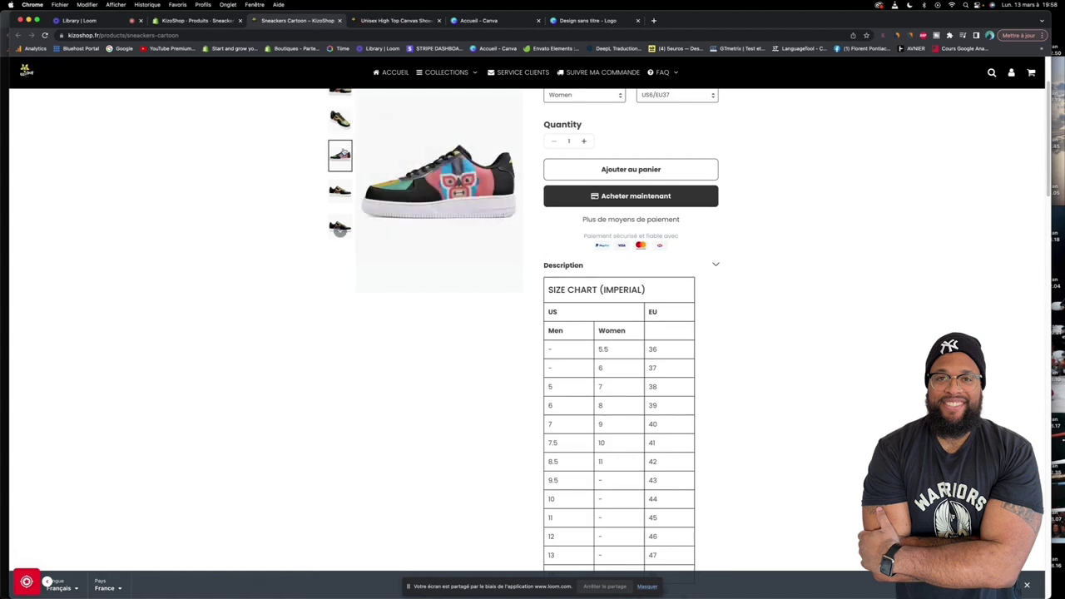
{"action": "left_click", "coordinate": [339, 228]}
{"action": "left_click", "coordinate": [339, 227]}
{"action": "left_click", "coordinate": [343, 221]}
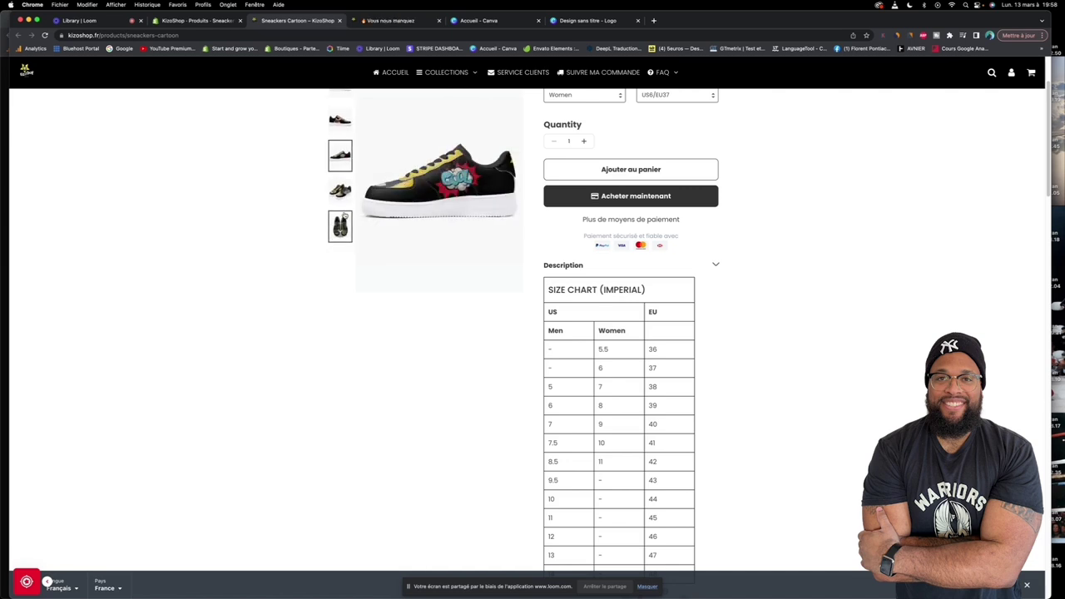
{"action": "left_click", "coordinate": [343, 218]}
{"action": "left_click", "coordinate": [342, 219]}
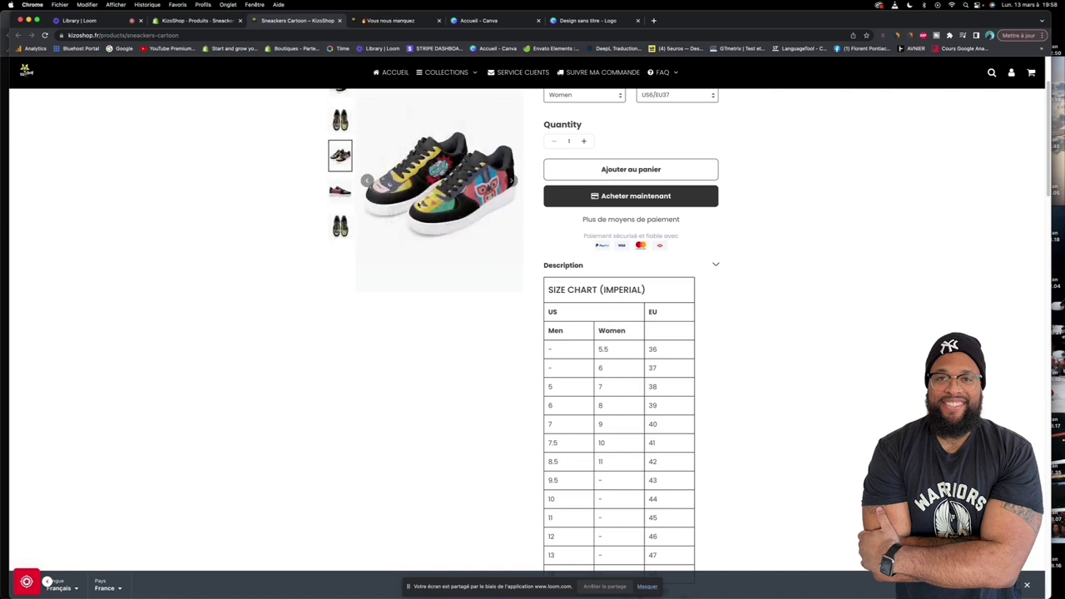
{"action": "scroll", "coordinate": [441, 216], "scroll_direction": "up", "scroll_amount": 3}
{"action": "left_click", "coordinate": [340, 180]}
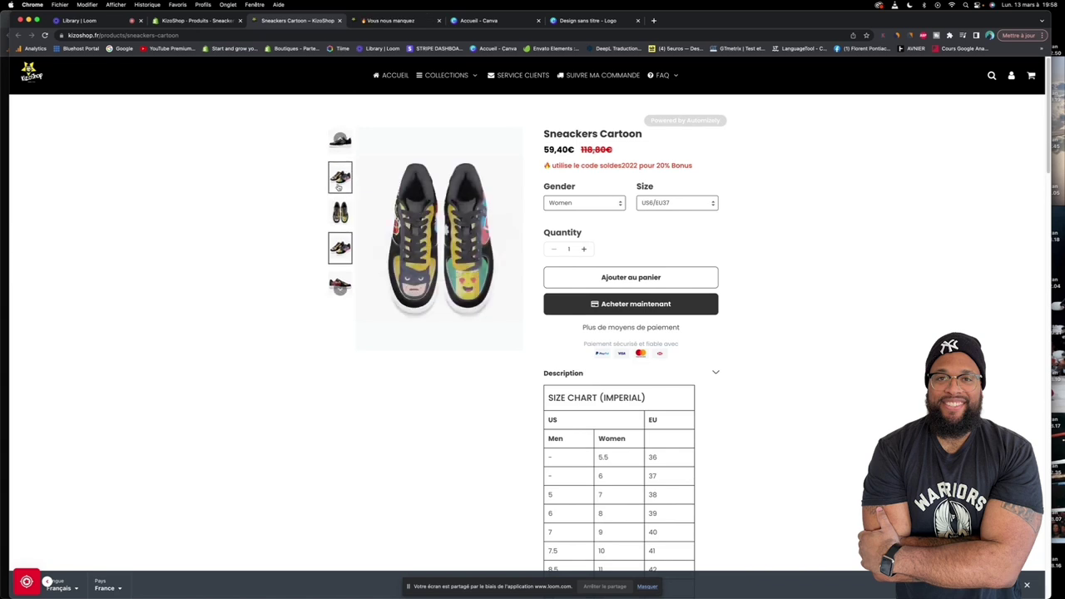
{"action": "left_click", "coordinate": [341, 180]}
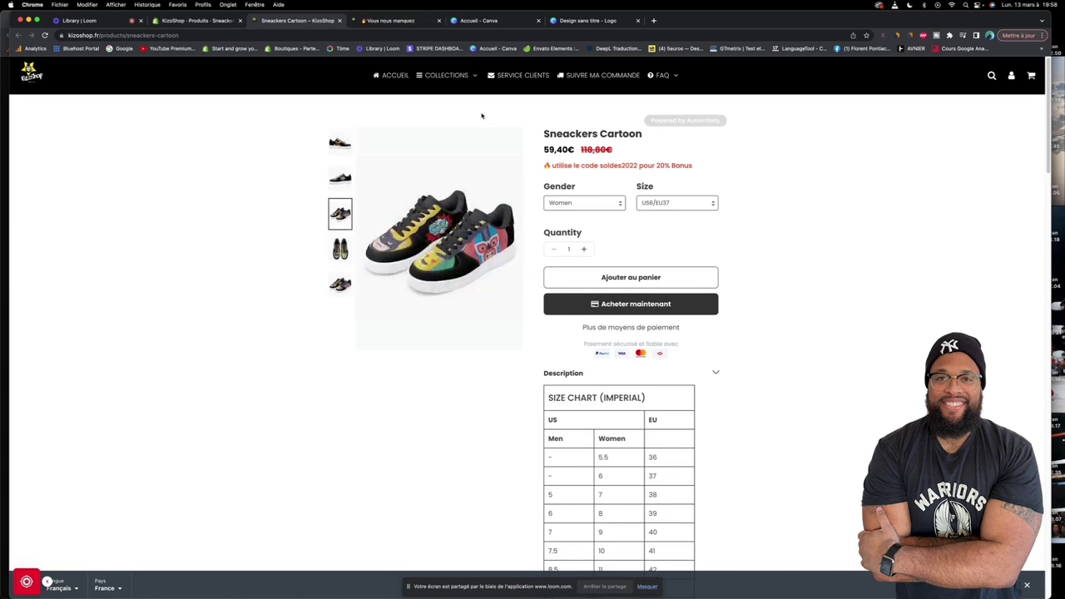
Reach the Sneackers Cartoon page from the Chaussures section of the store's home page, check its crossed-out price and dismiss the sign-up popup
{"action": "left_click", "coordinate": [400, 83]}
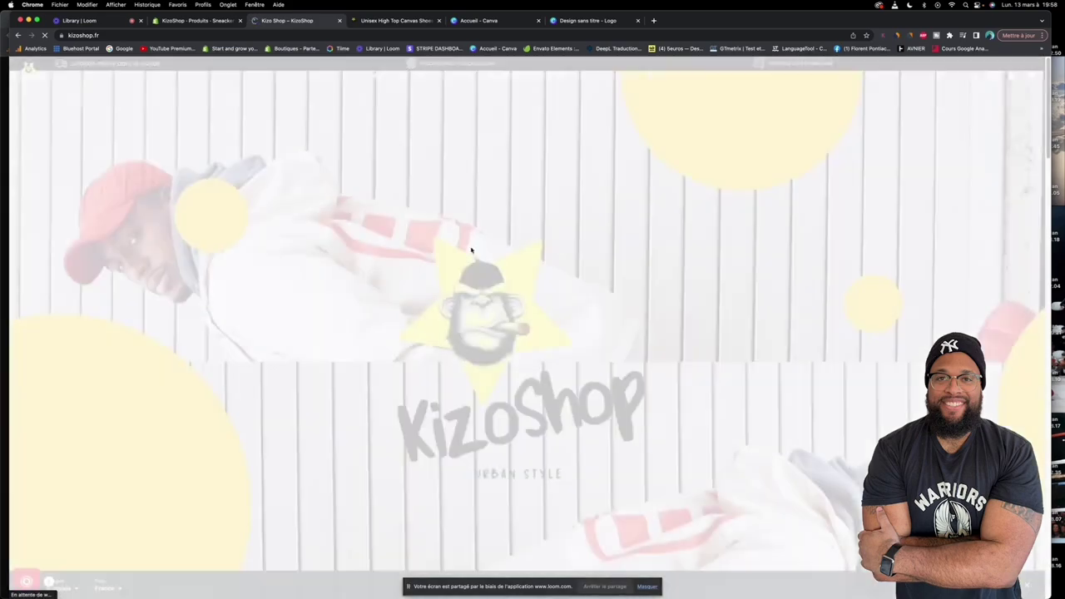
{"action": "scroll", "coordinate": [517, 357], "scroll_direction": "down", "scroll_amount": 20}
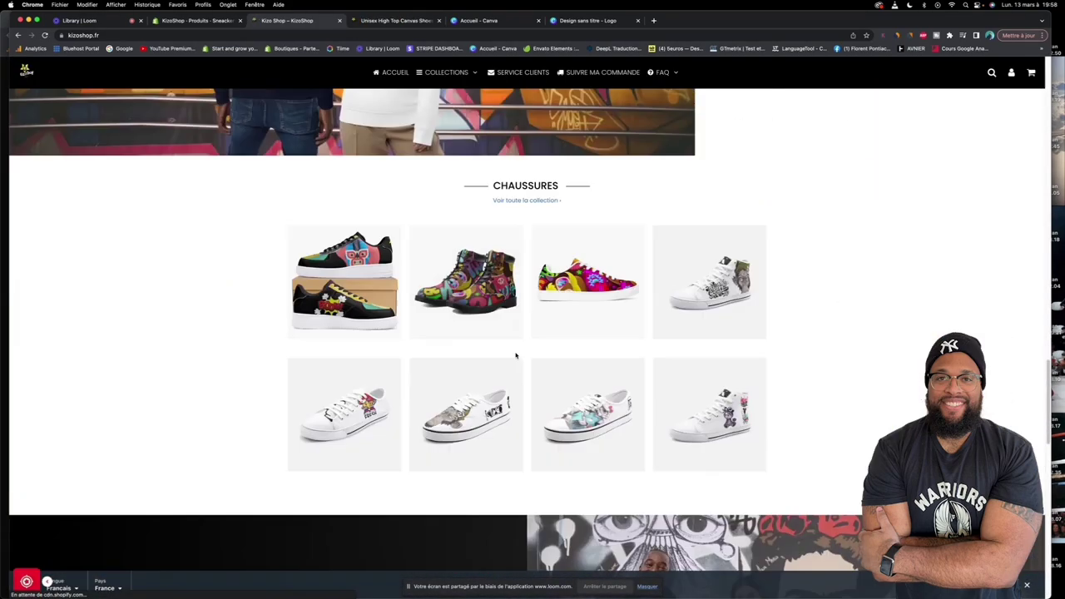
{"action": "scroll", "coordinate": [515, 356], "scroll_direction": "down", "scroll_amount": 5}
{"action": "scroll", "coordinate": [499, 349], "scroll_direction": "up", "scroll_amount": 5}
{"action": "mouse_move", "coordinate": [383, 308]}
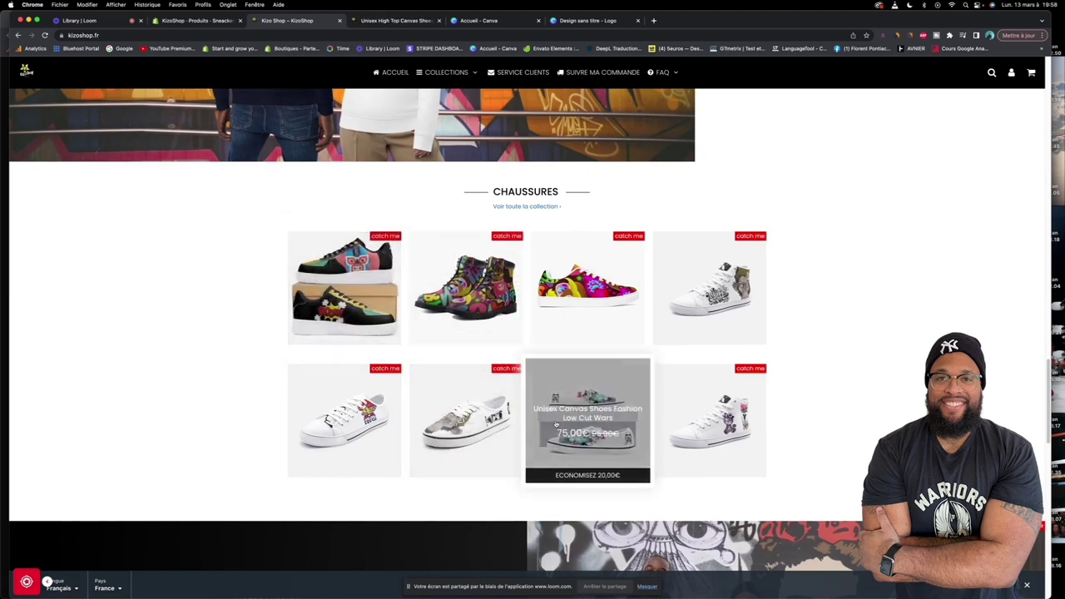
{"action": "left_click", "coordinate": [343, 301]}
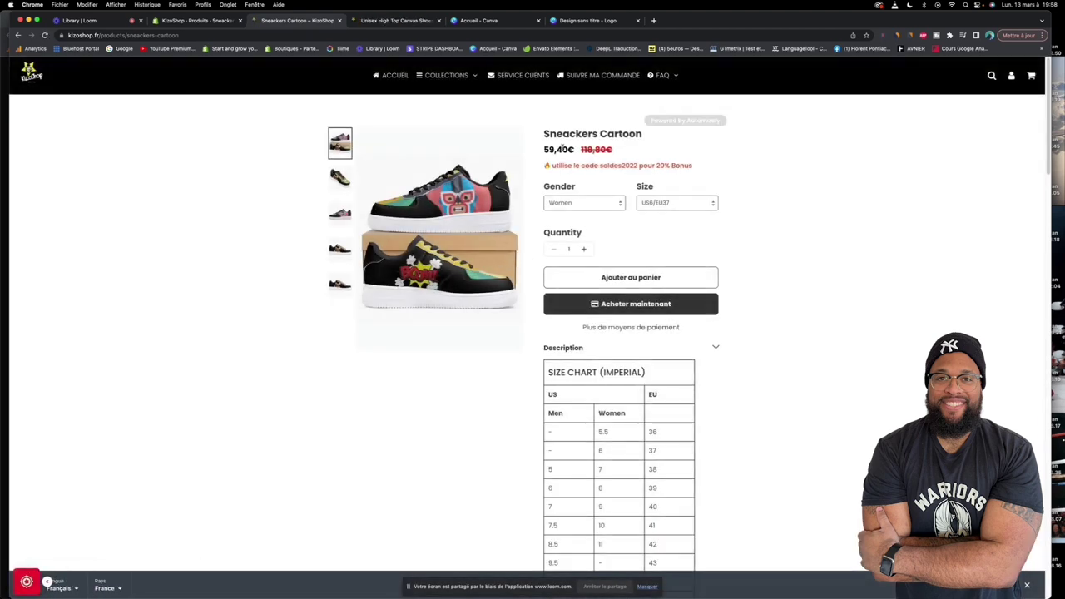
{"action": "left_click_drag", "start_coordinate": [578, 152], "coordinate": [614, 150]}
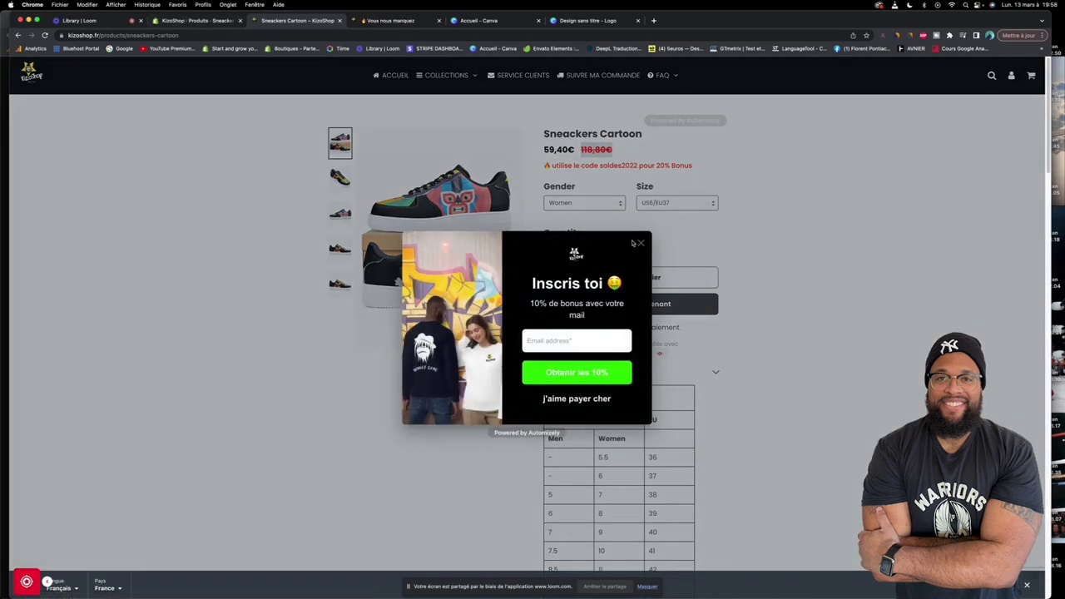
{"action": "left_click", "coordinate": [640, 243]}
Return to the product's Shopify admin page and rename the Size variant option to Taille
{"action": "left_click", "coordinate": [200, 23]}
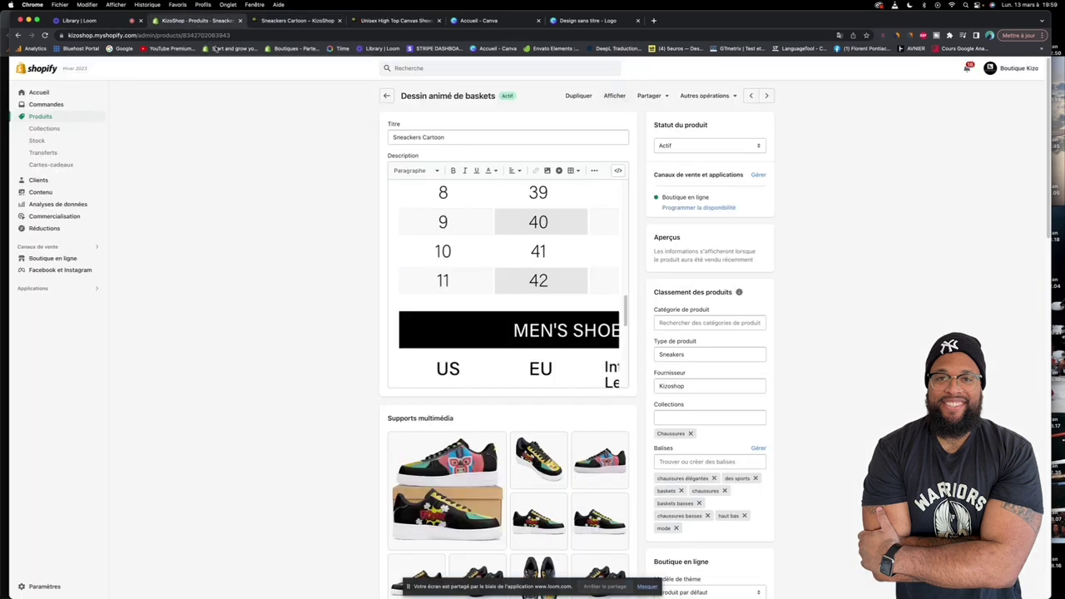
{"action": "scroll", "coordinate": [516, 341], "scroll_direction": "down", "scroll_amount": 10}
{"action": "scroll", "coordinate": [523, 346], "scroll_direction": "down", "scroll_amount": 5}
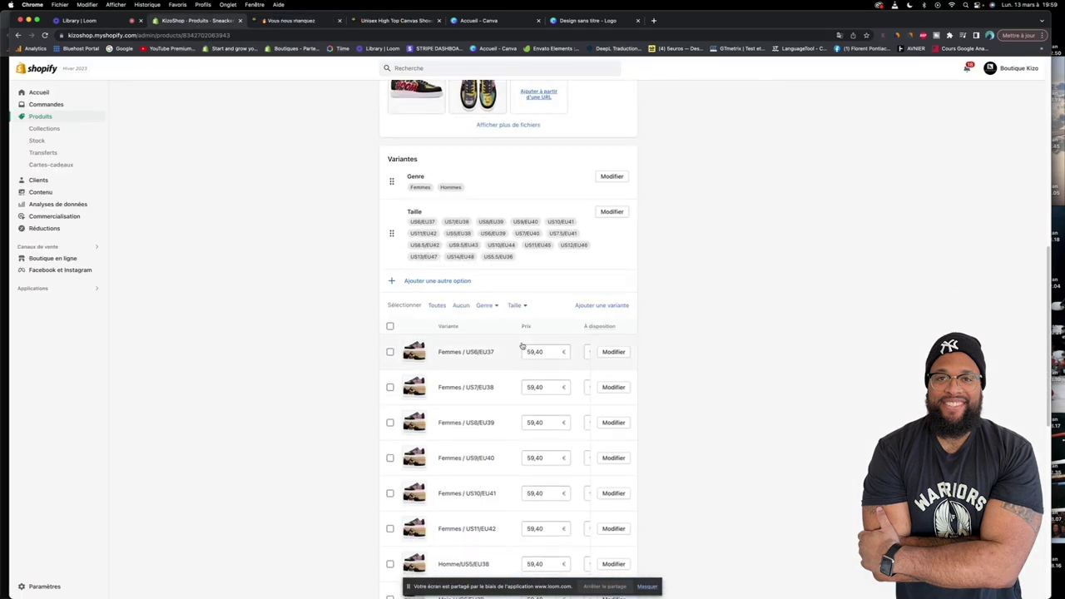
{"action": "scroll", "coordinate": [506, 341], "scroll_direction": "up", "scroll_amount": 4}
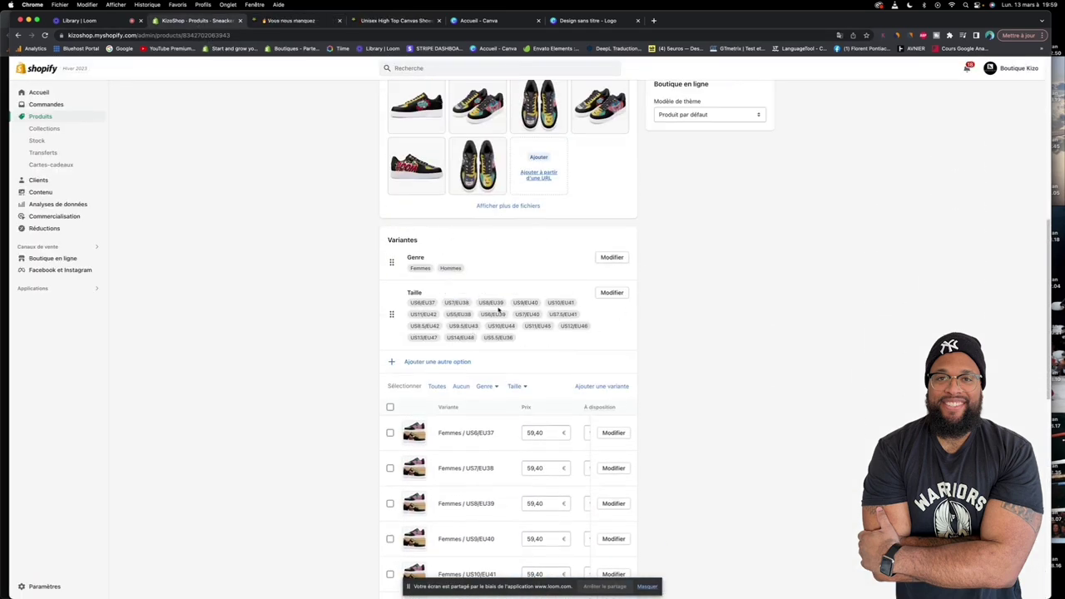
{"action": "left_click", "coordinate": [612, 293]}
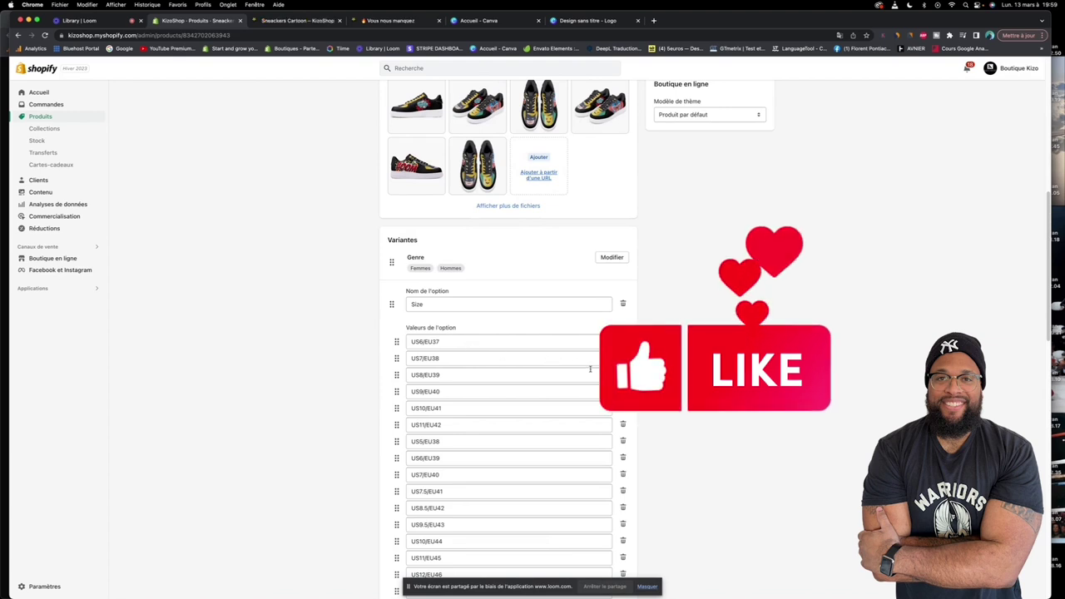
{"action": "left_click", "coordinate": [463, 303]}
{"action": "double_click", "coordinate": [462, 303]}
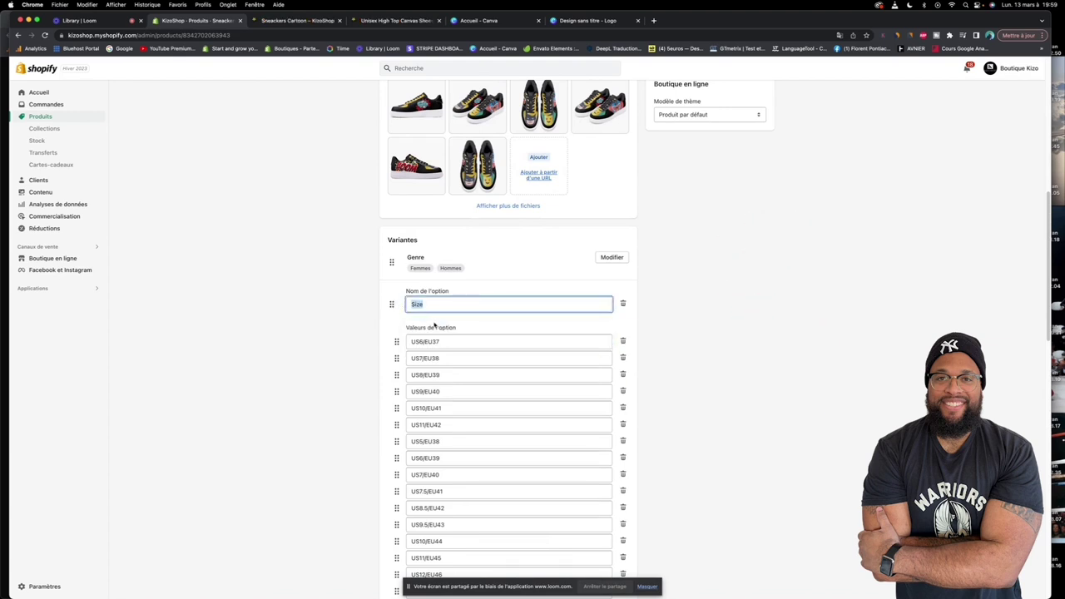
{"action": "type", "text": "Tailles"}
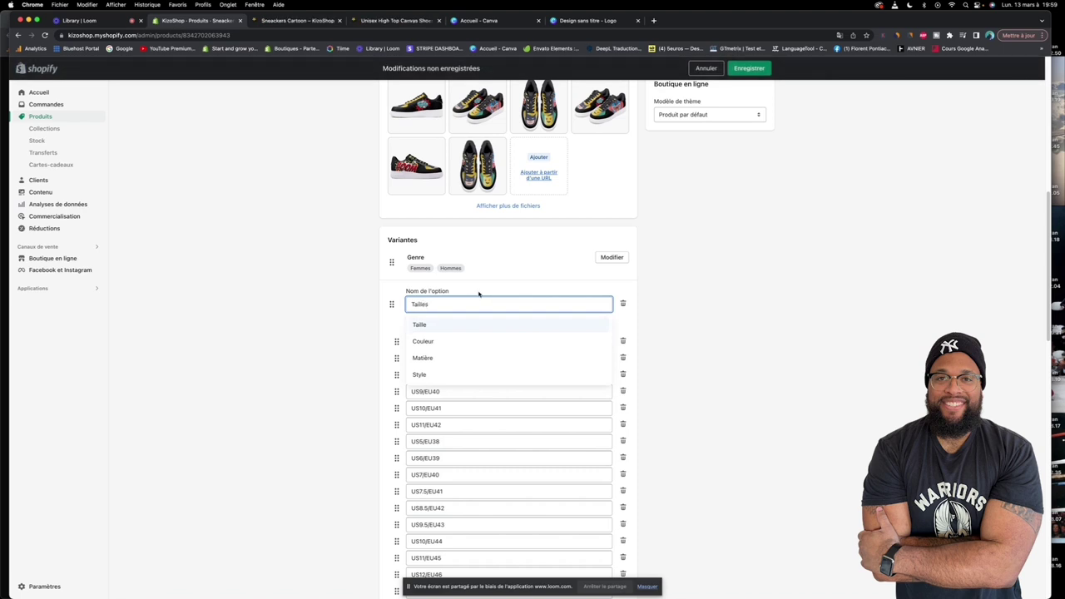
{"action": "left_click", "coordinate": [461, 325]}
Rename the Gender variant option to Genre
{"action": "left_click", "coordinate": [580, 263]}
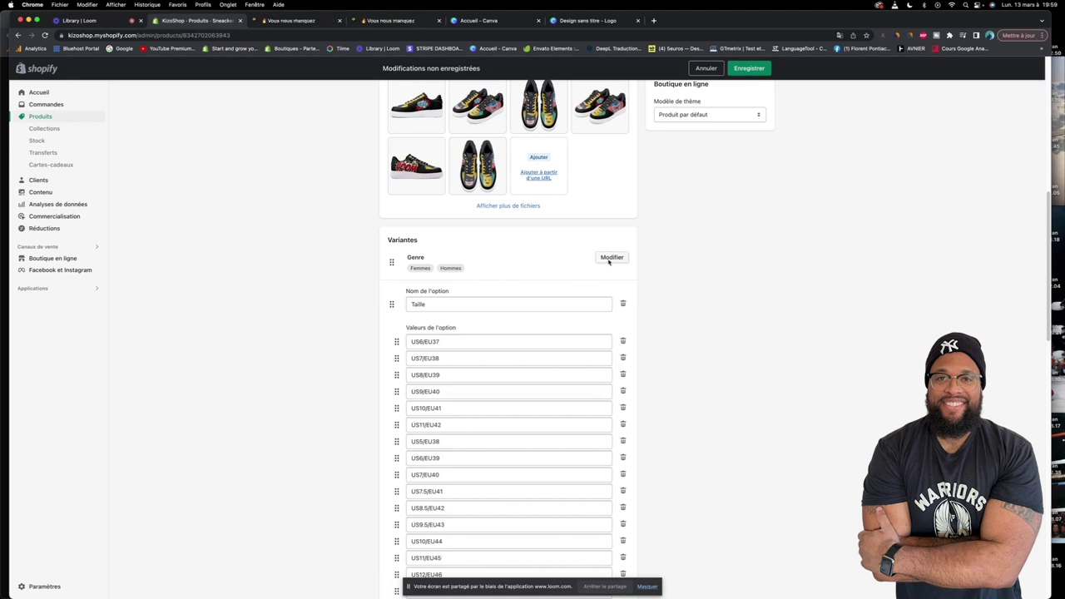
{"action": "left_click", "coordinate": [608, 261]}
{"action": "left_click", "coordinate": [535, 268]}
{"action": "left_click_drag", "start_coordinate": [535, 269], "coordinate": [333, 267]}
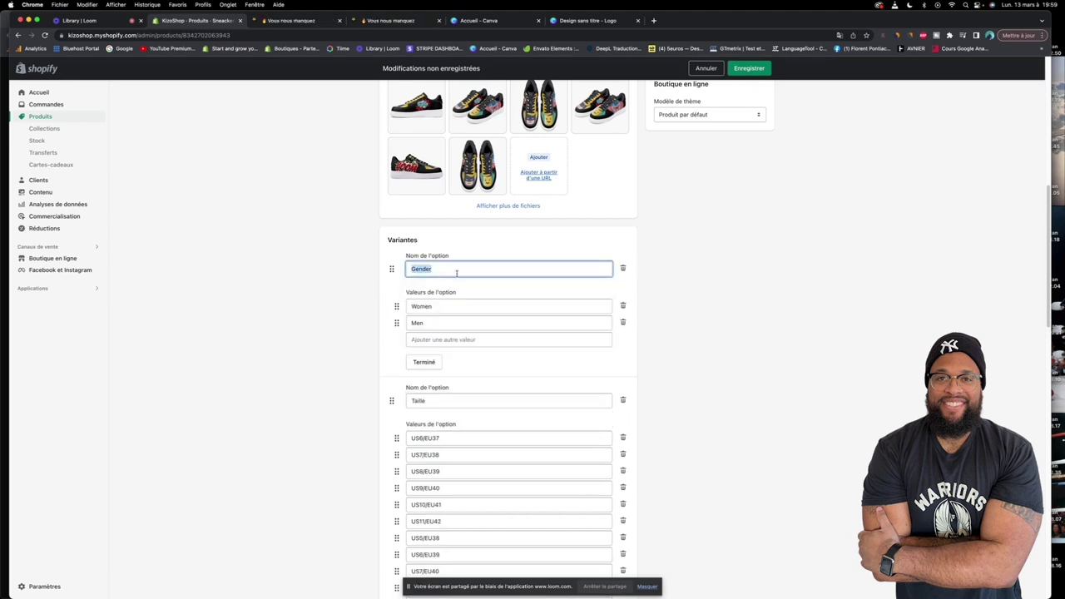
{"action": "type", "text": "Ge"}
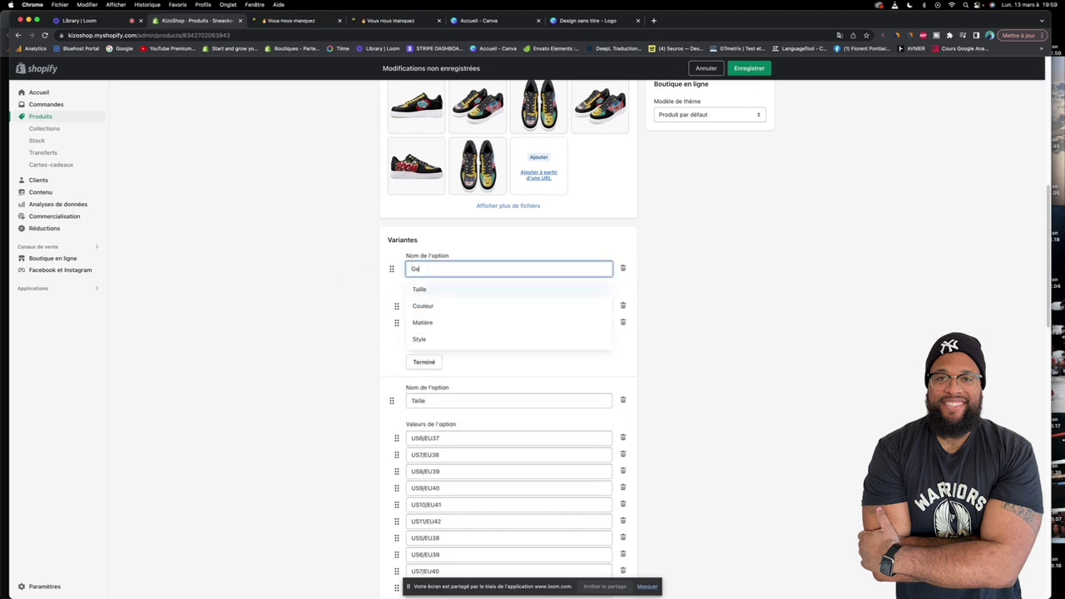
{"action": "left_click", "coordinate": [400, 279]}
Change the Genre option's values from Women and Men to Femme and Homme
{"action": "left_click_drag", "start_coordinate": [440, 305], "coordinate": [394, 304]}
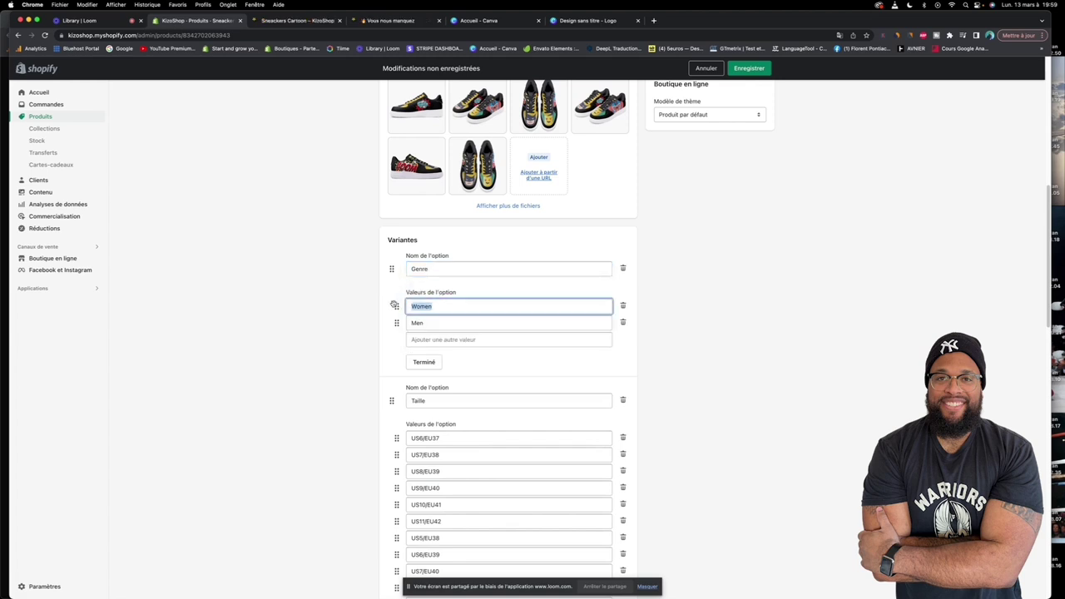
{"action": "type", "text": "Femme"}
{"action": "left_click_drag", "start_coordinate": [473, 325], "coordinate": [376, 322]}
{"action": "type", "text": "Homme"}
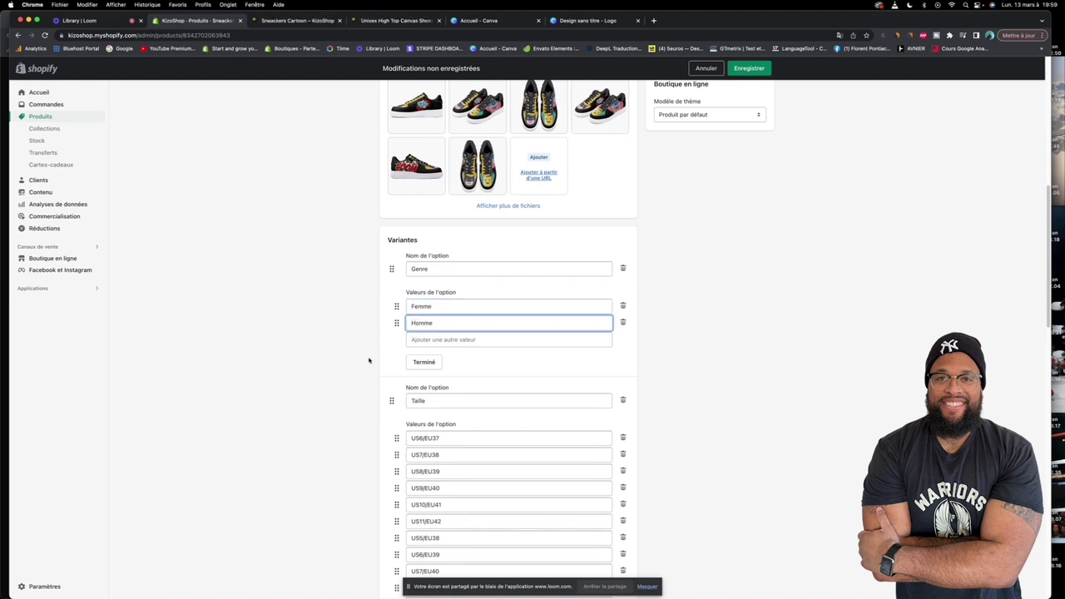
Select all of the product's variants in the variant list and look over their prices
{"action": "scroll", "coordinate": [394, 351], "scroll_direction": "down", "scroll_amount": 10}
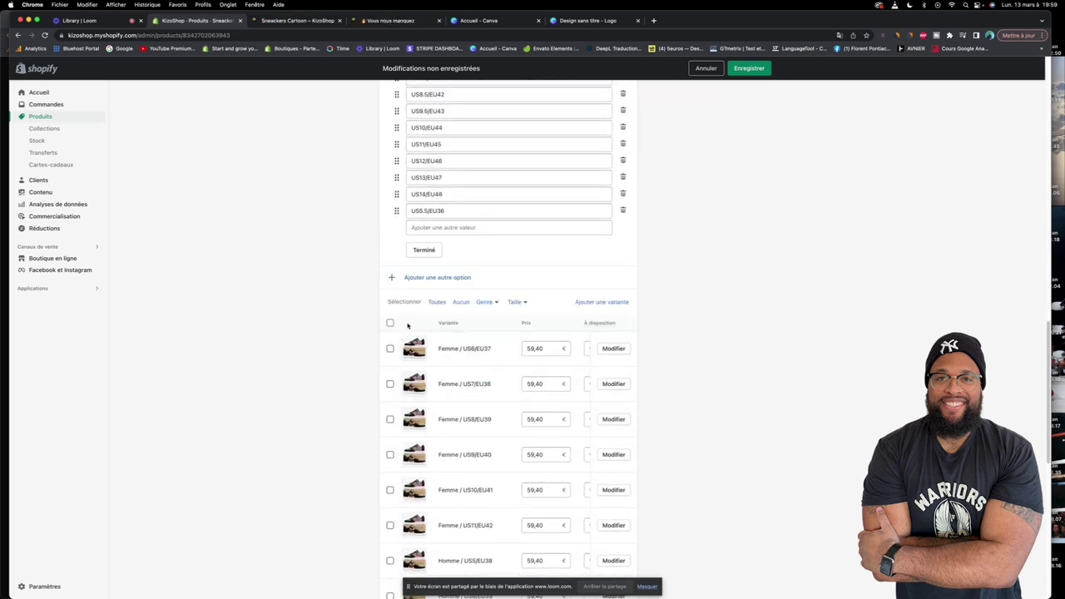
{"action": "scroll", "coordinate": [512, 365], "scroll_direction": "down", "scroll_amount": 3}
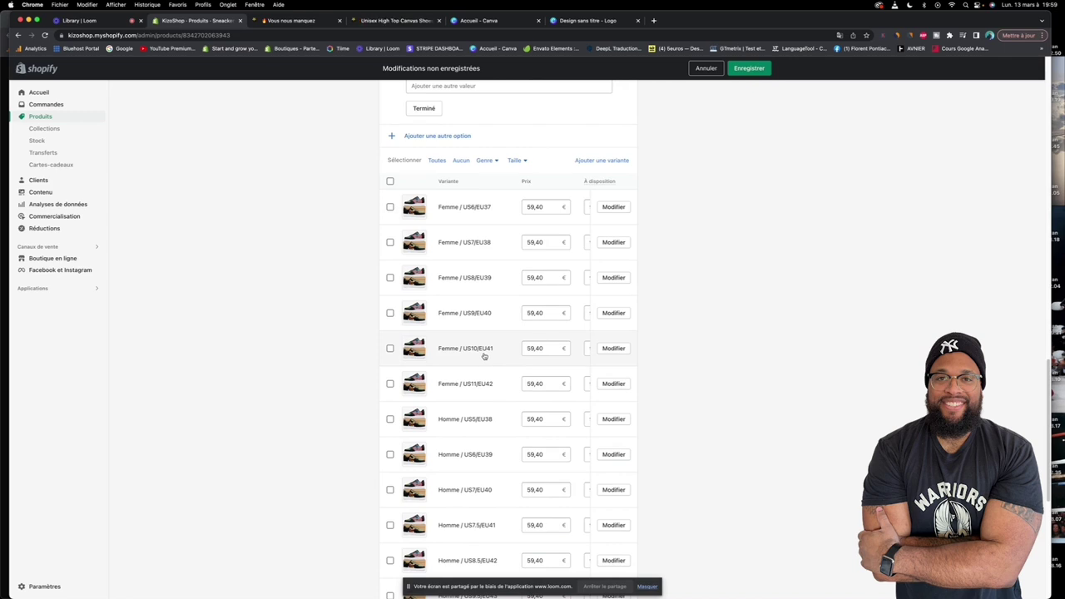
{"action": "left_click", "coordinate": [390, 181]}
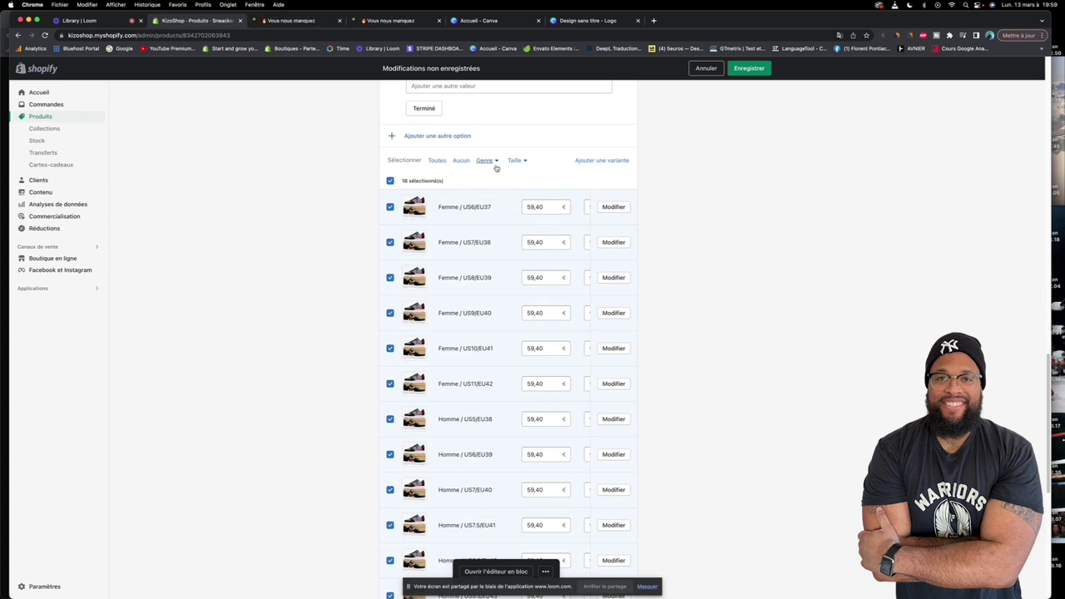
{"action": "scroll", "coordinate": [440, 168], "scroll_direction": "down", "scroll_amount": 5}
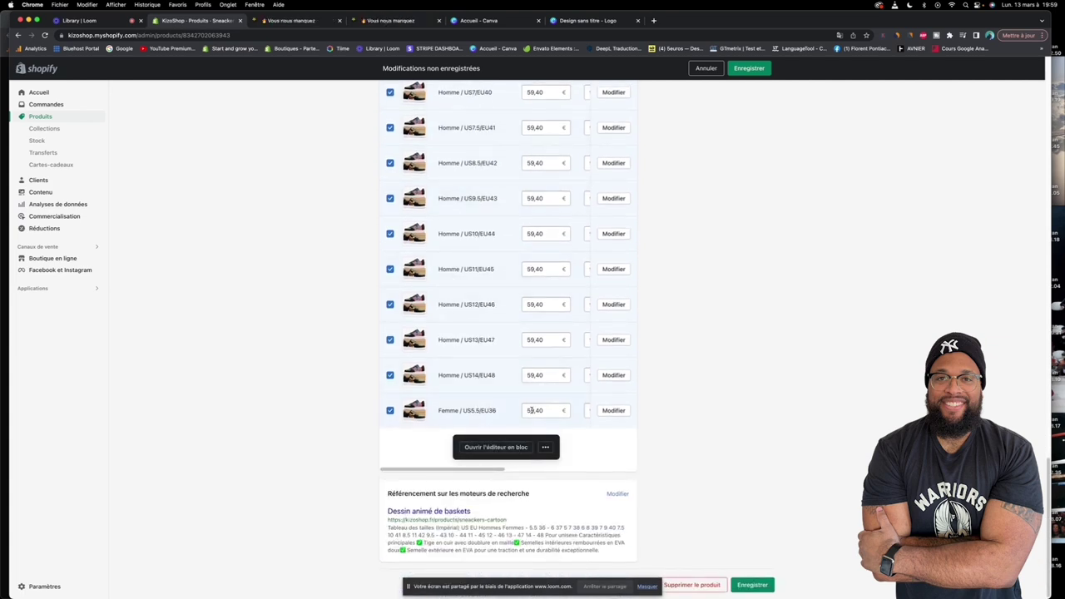
{"action": "scroll", "coordinate": [611, 416], "scroll_direction": "up", "scroll_amount": 2}
{"action": "scroll", "coordinate": [612, 416], "scroll_direction": "up", "scroll_amount": 3}
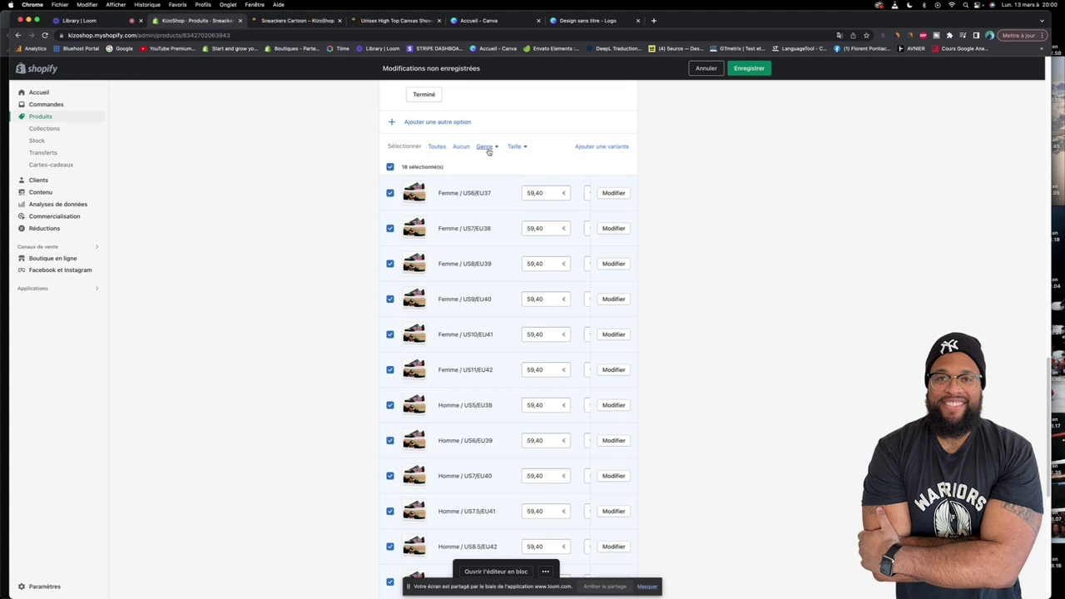
{"action": "scroll", "coordinate": [487, 150], "scroll_direction": "down", "scroll_amount": 5}
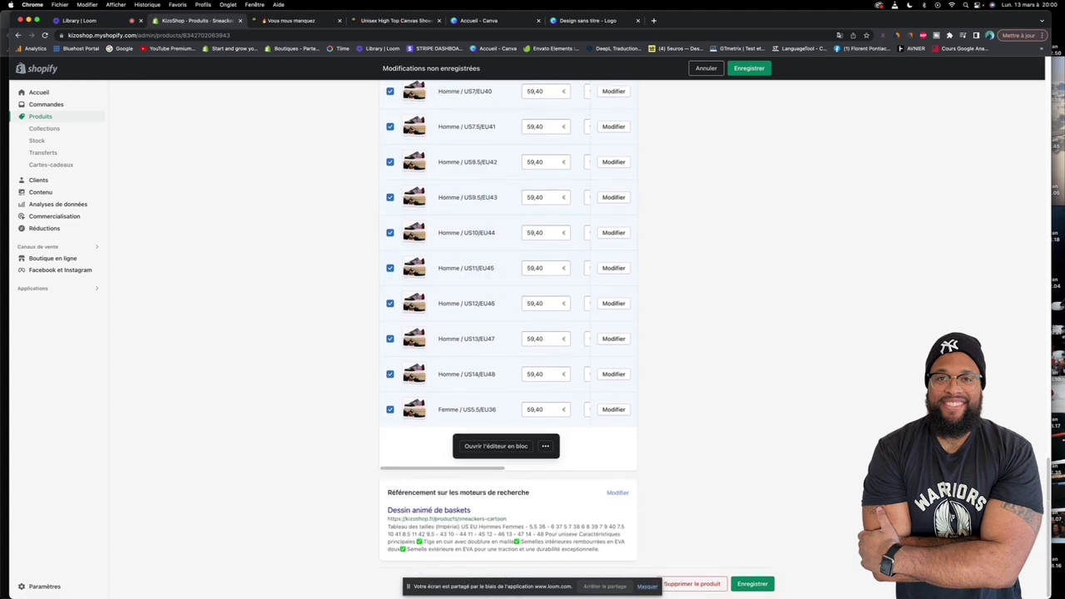
Save the product's pending changes and open the selected variants in the bulk editor
{"action": "left_click", "coordinate": [494, 448]}
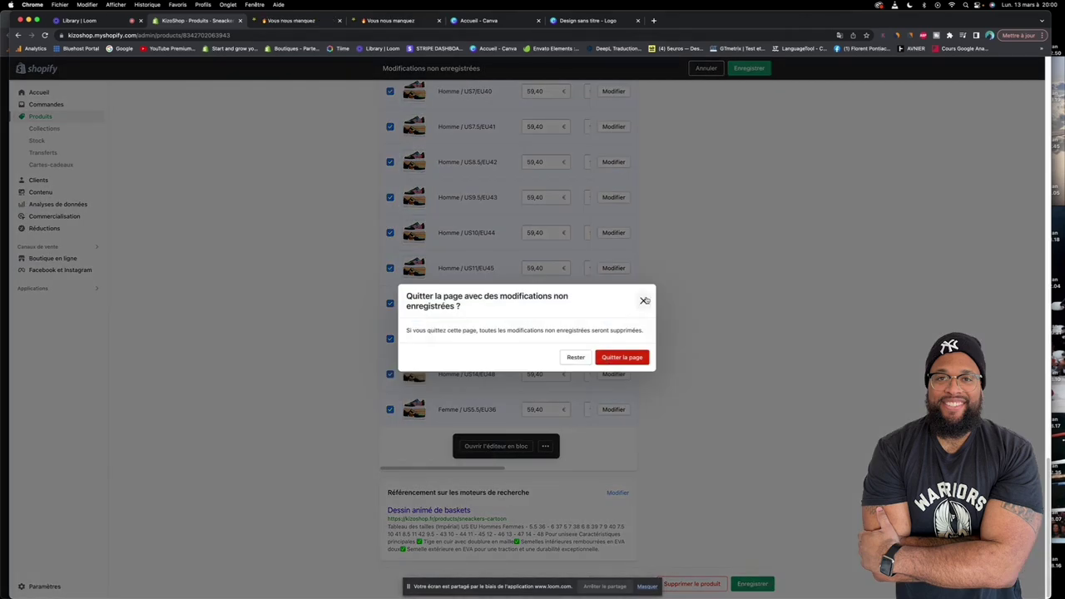
{"action": "left_click", "coordinate": [643, 301]}
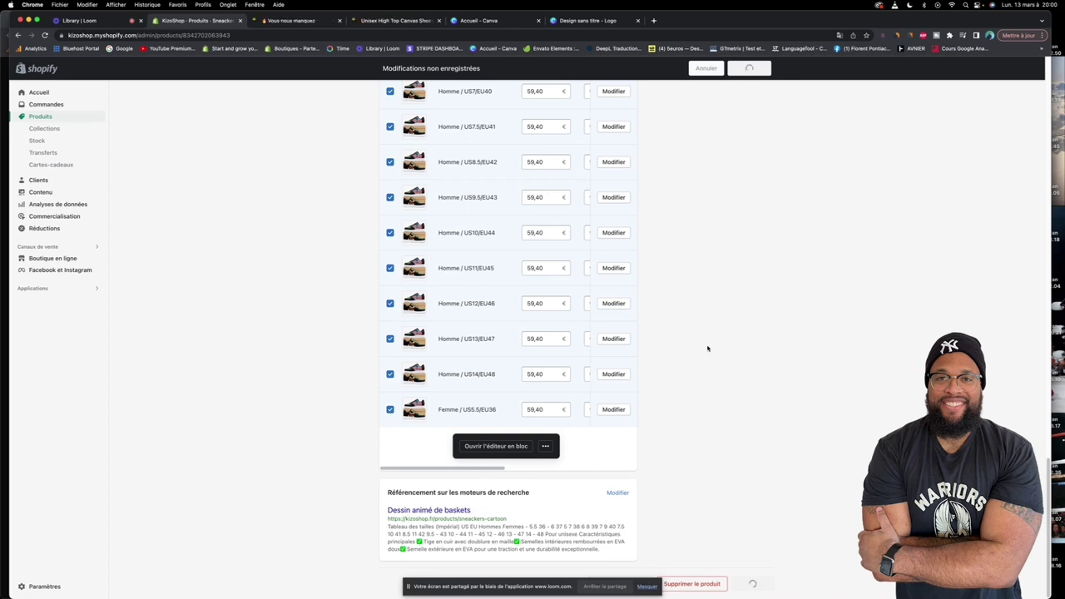
{"action": "scroll", "coordinate": [440, 321], "scroll_direction": "down", "scroll_amount": 10}
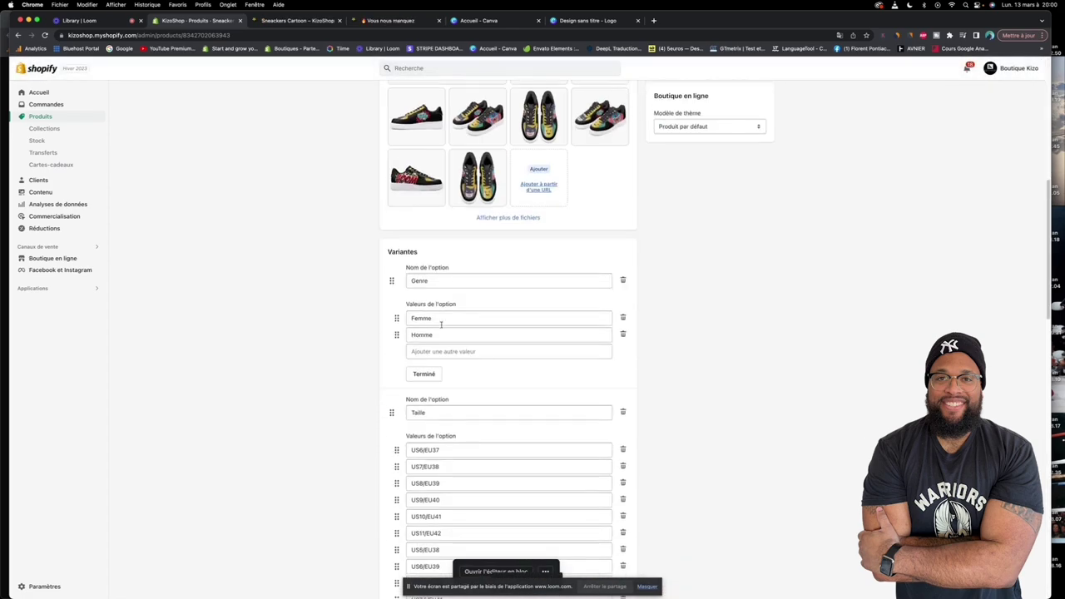
{"action": "scroll", "coordinate": [402, 320], "scroll_direction": "down", "scroll_amount": 15}
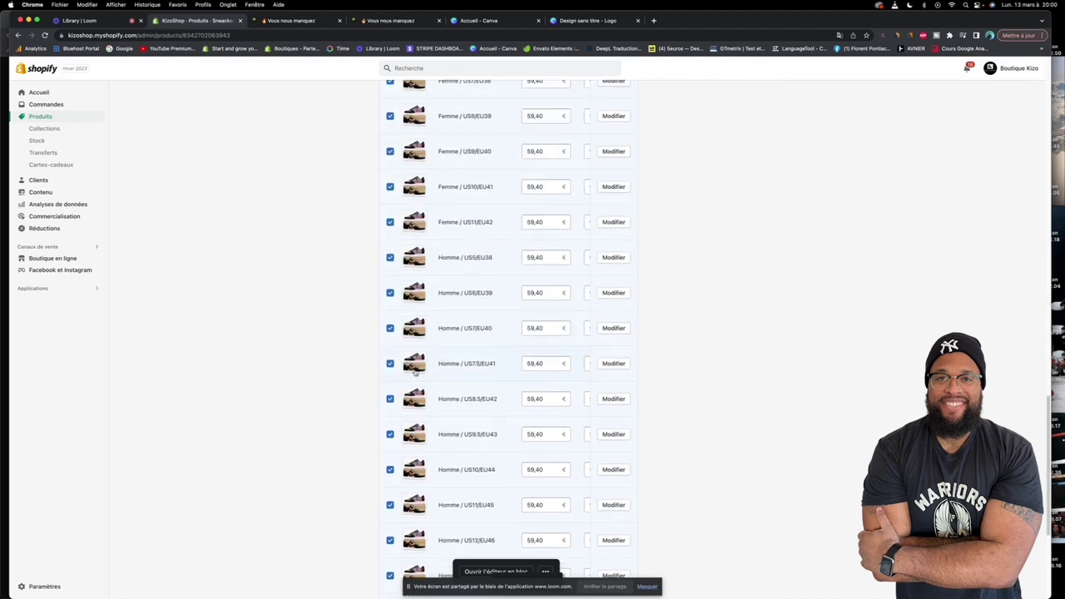
{"action": "left_click", "coordinate": [489, 443]}
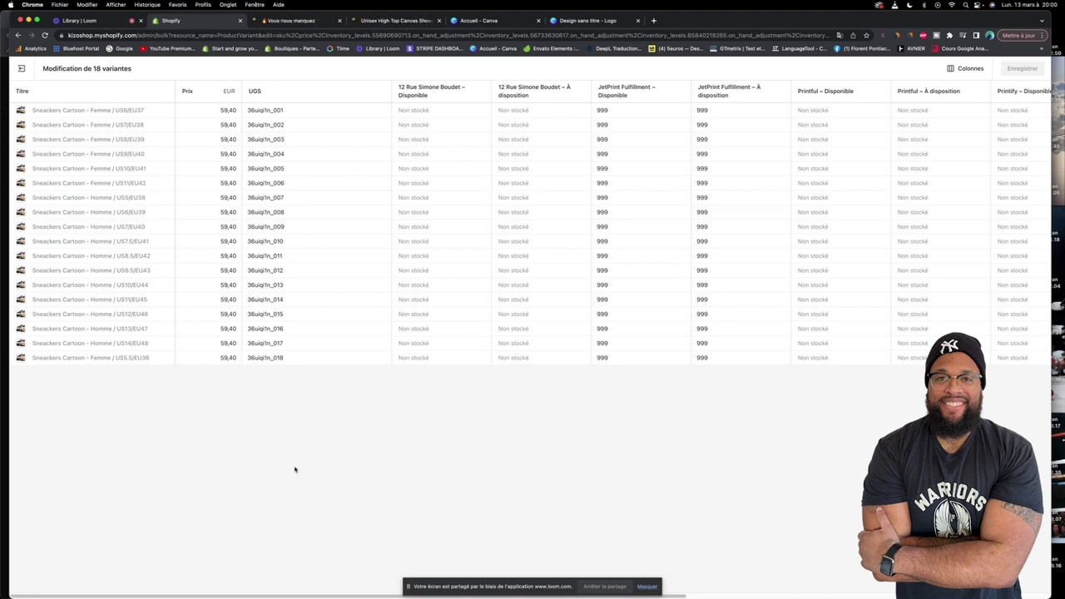
Set the price of all the Sneackers Cartoon variants to 89 EUR and save the bulk edit
{"action": "left_click", "coordinate": [226, 111]}
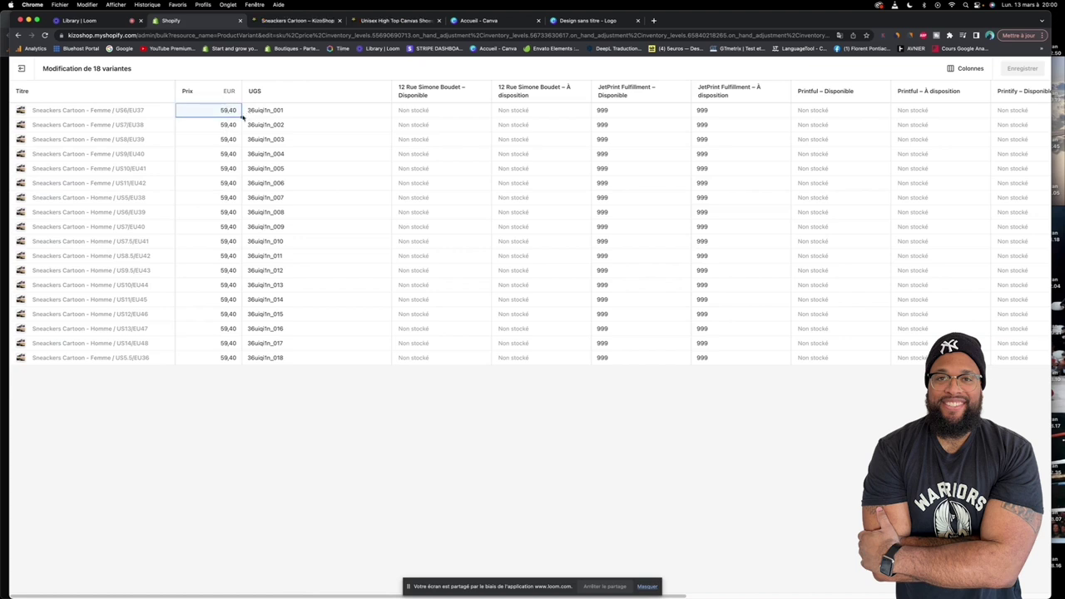
{"action": "left_click_drag", "start_coordinate": [242, 116], "coordinate": [246, 359]}
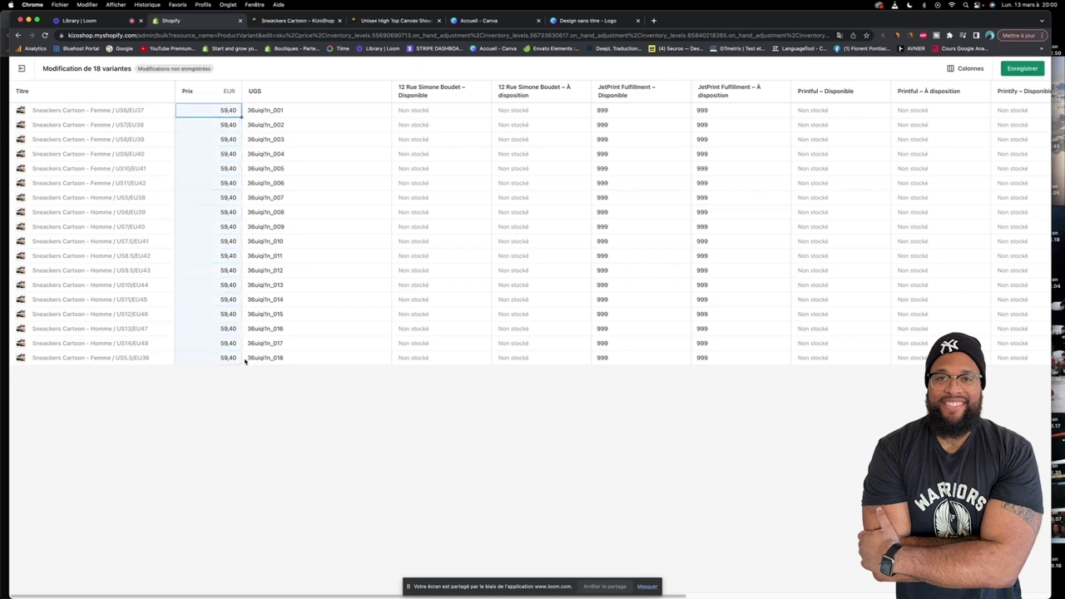
{"action": "double_click", "coordinate": [225, 109]}
{"action": "type", "text": "89"}
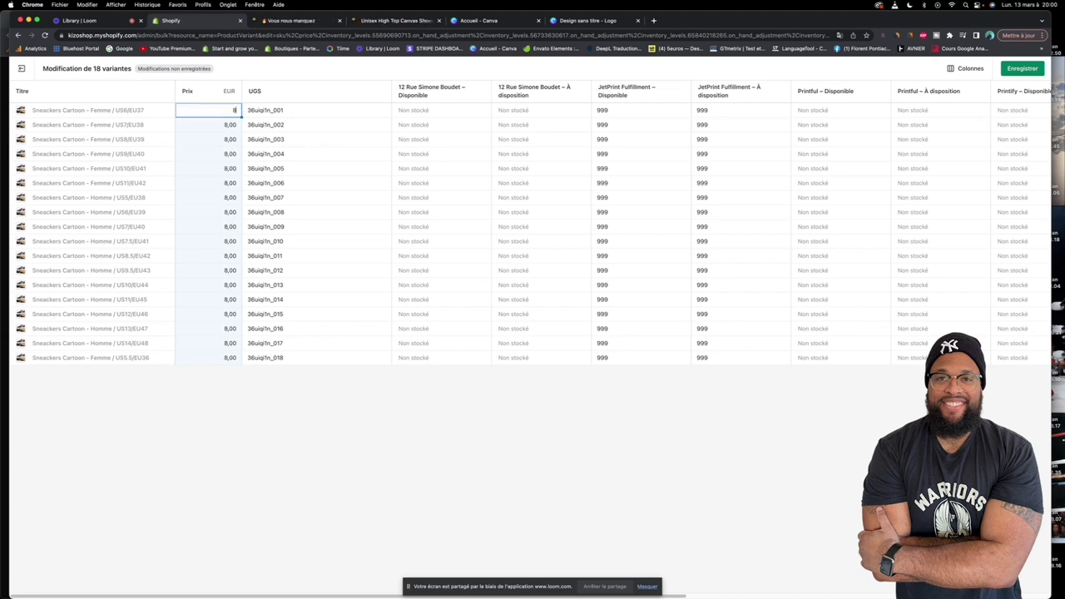
{"action": "key", "text": "Return"}
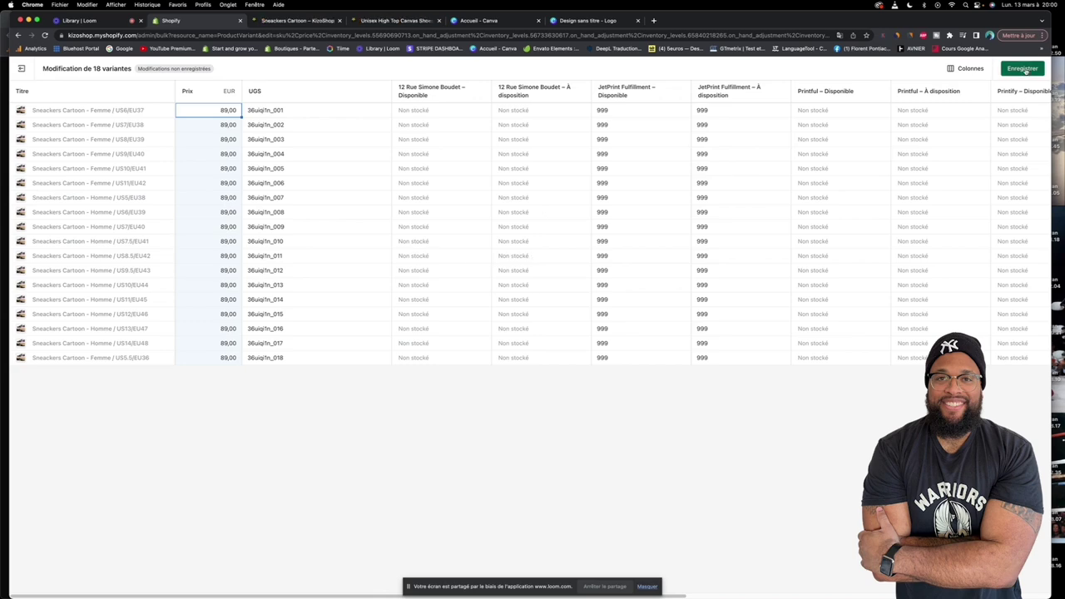
{"action": "left_click", "coordinate": [1024, 69]}
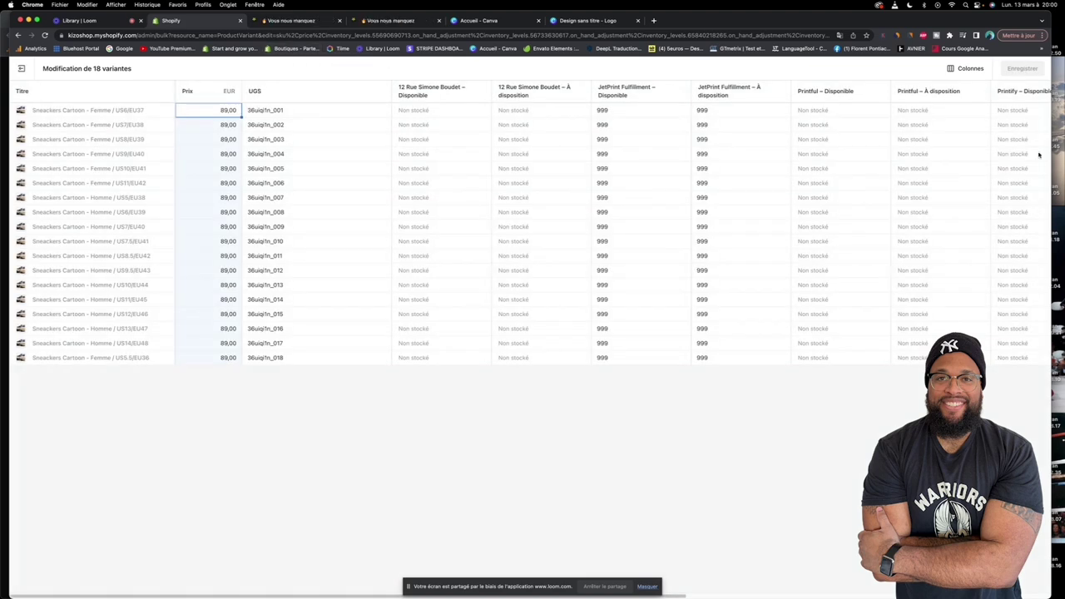
Reload the Sneackers Cartoon storefront page and check its price, option names and description with the size charts and key features
{"action": "left_click", "coordinate": [285, 19]}
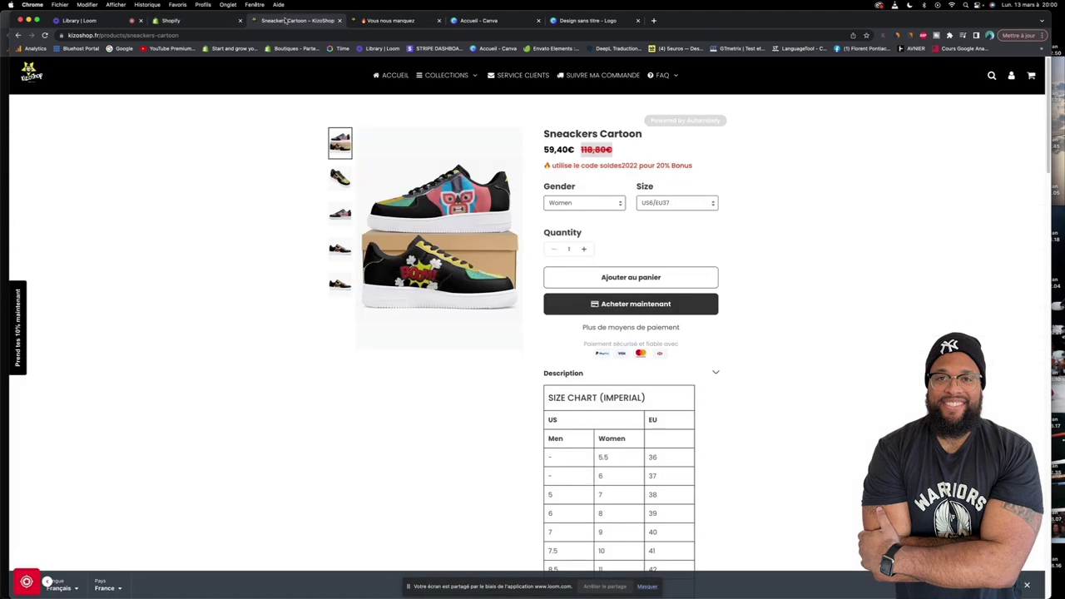
{"action": "left_click", "coordinate": [46, 35]}
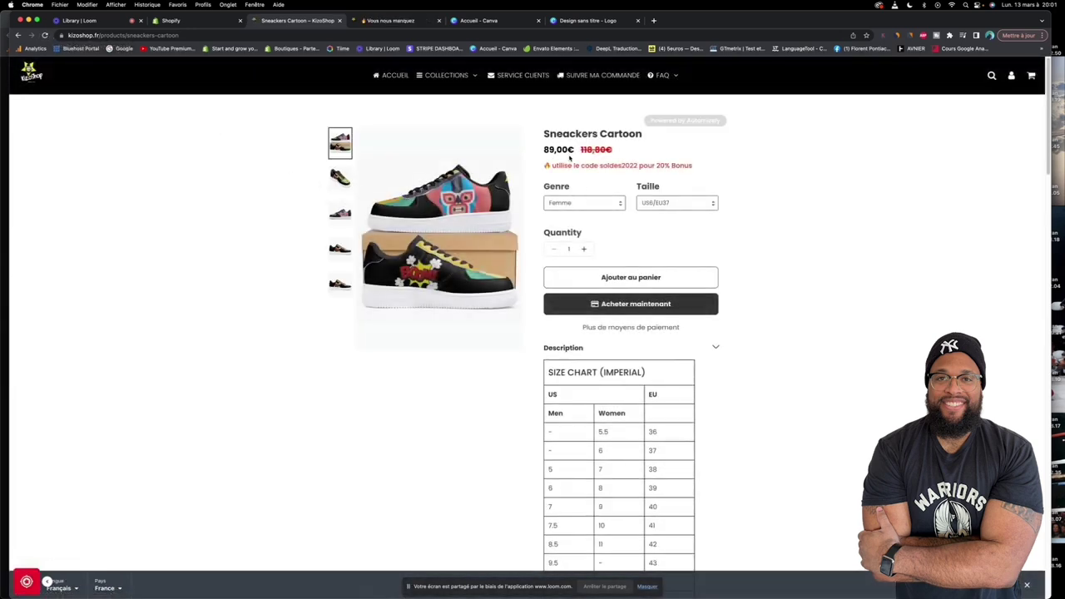
{"action": "scroll", "coordinate": [565, 158], "scroll_direction": "down", "scroll_amount": 10}
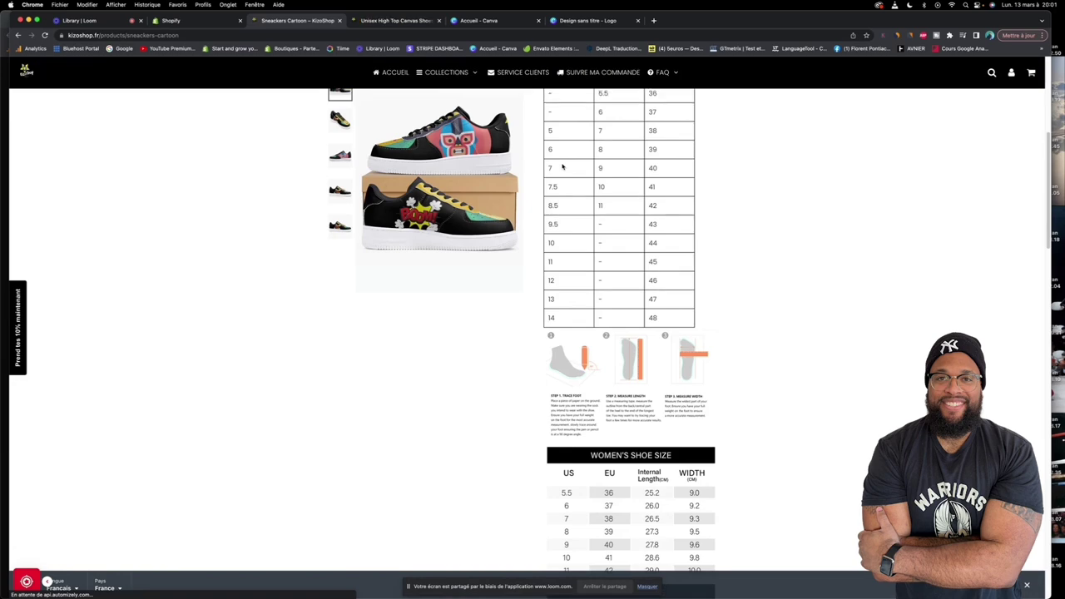
{"action": "scroll", "coordinate": [562, 167], "scroll_direction": "down", "scroll_amount": 15}
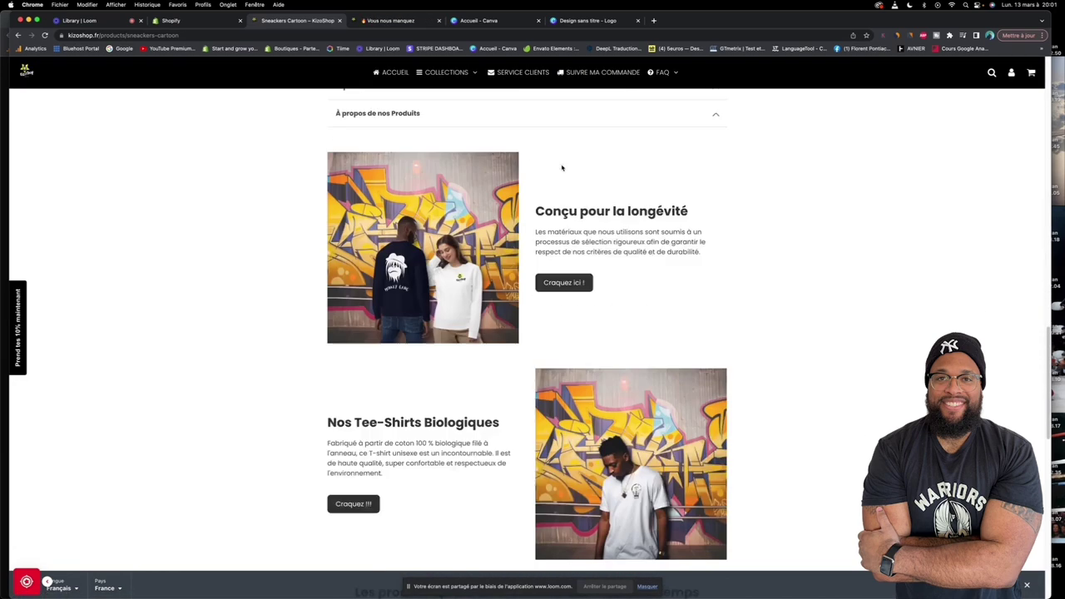
{"action": "scroll", "coordinate": [561, 164], "scroll_direction": "up", "scroll_amount": 15}
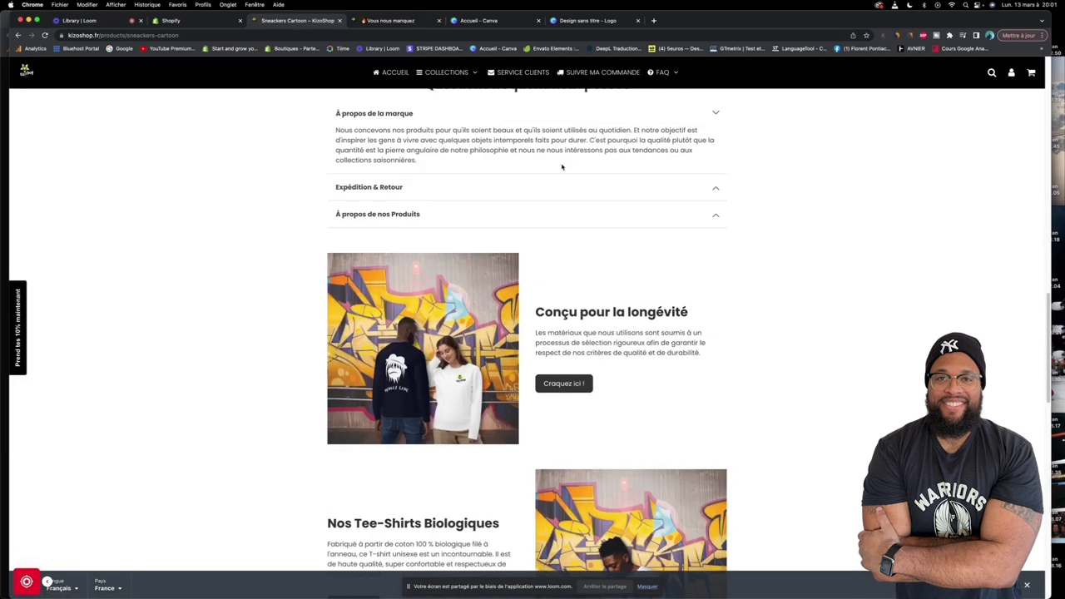
{"action": "scroll", "coordinate": [563, 166], "scroll_direction": "up", "scroll_amount": 10}
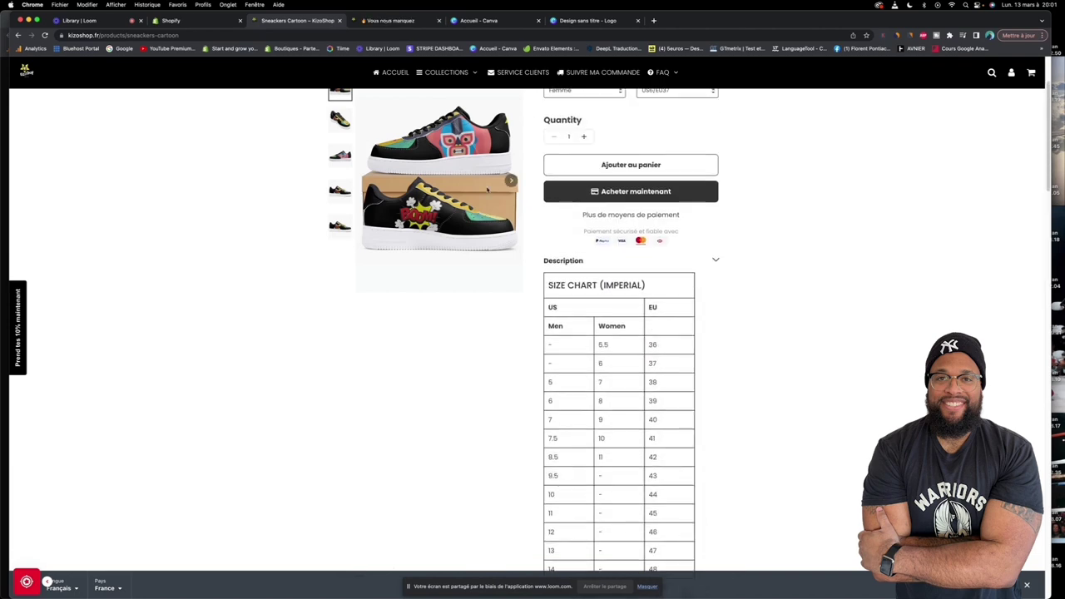
{"action": "scroll", "coordinate": [626, 370], "scroll_direction": "down", "scroll_amount": 10}
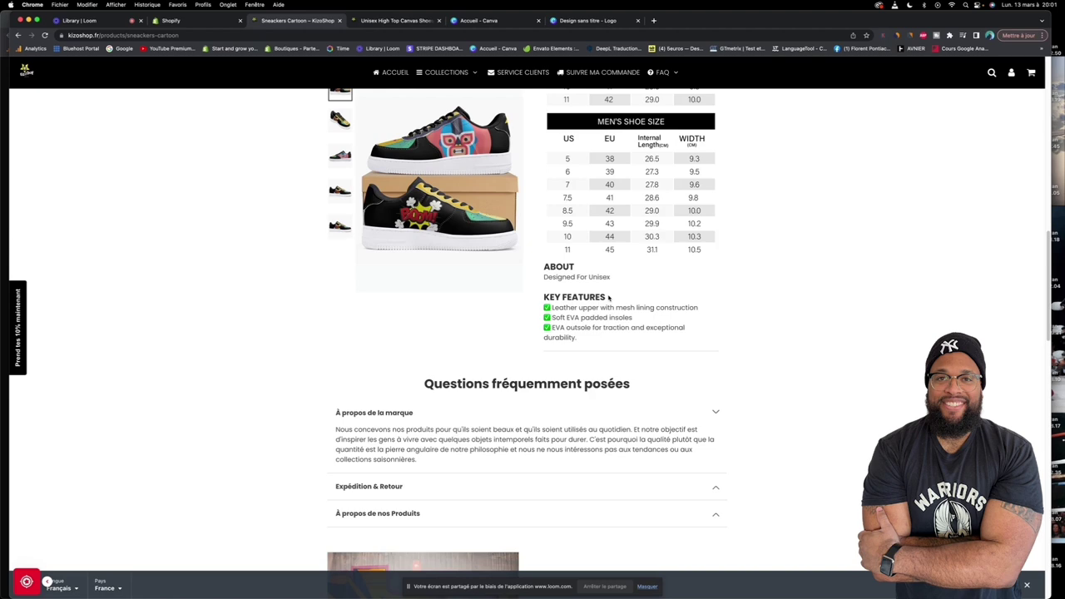
{"action": "scroll", "coordinate": [633, 299], "scroll_direction": "up", "scroll_amount": 10}
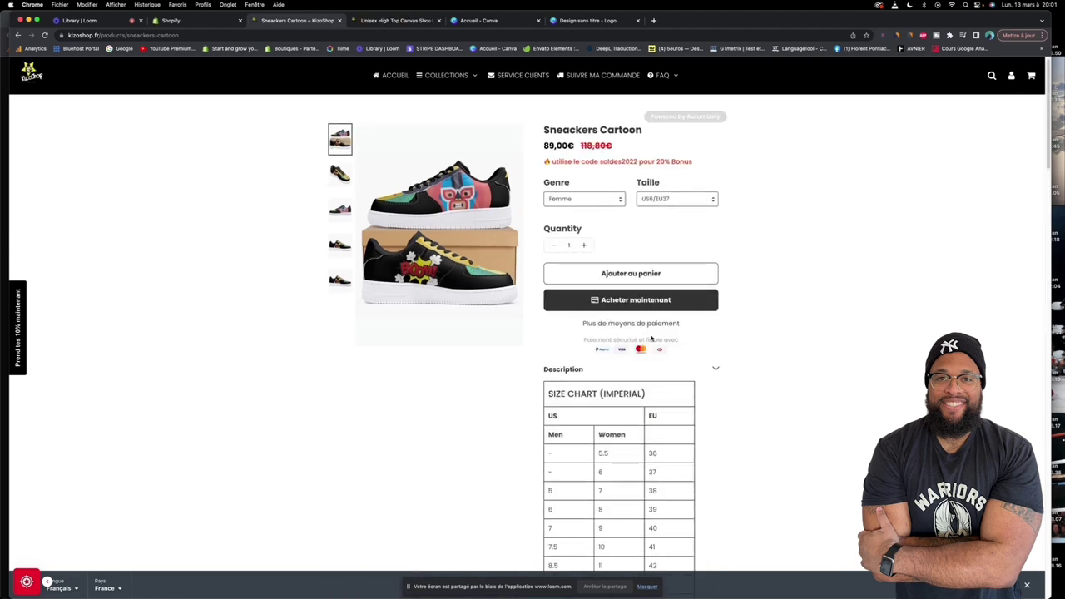
Leave the bulk editor for the product page and retype the description's size chart column headers as Hommes and Femmes
{"action": "left_click", "coordinate": [185, 23]}
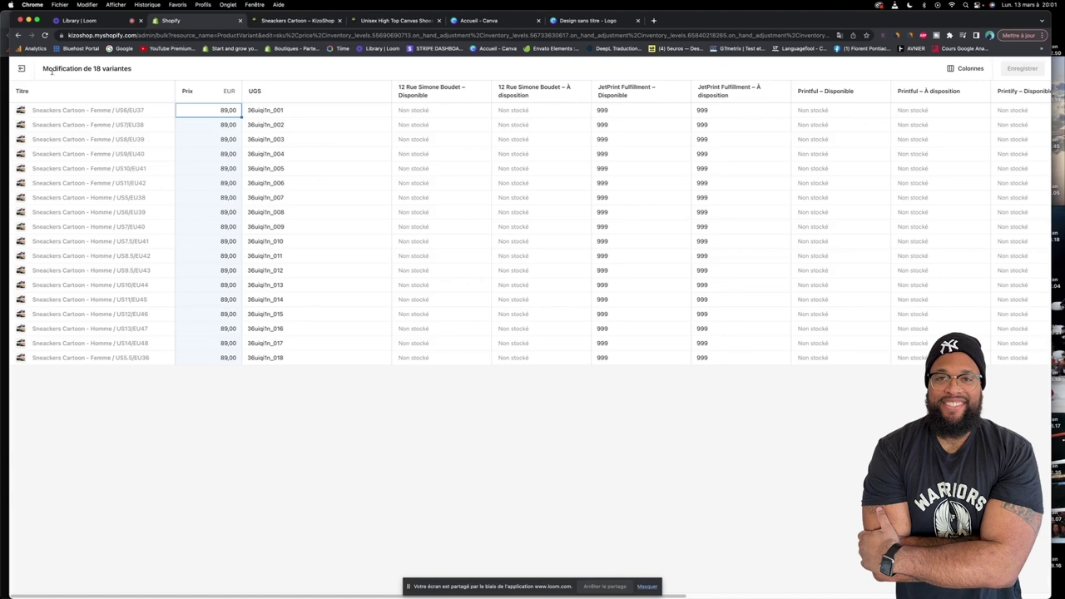
{"action": "left_click", "coordinate": [22, 69]}
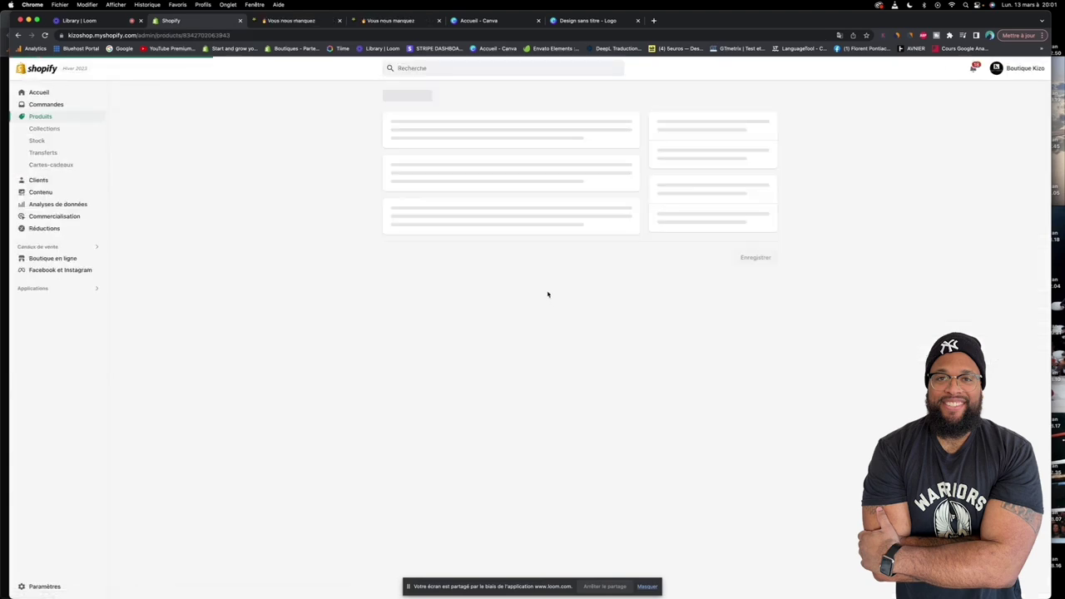
{"action": "left_click", "coordinate": [445, 231]}
{"action": "left_click_drag", "start_coordinate": [445, 232], "coordinate": [404, 231]}
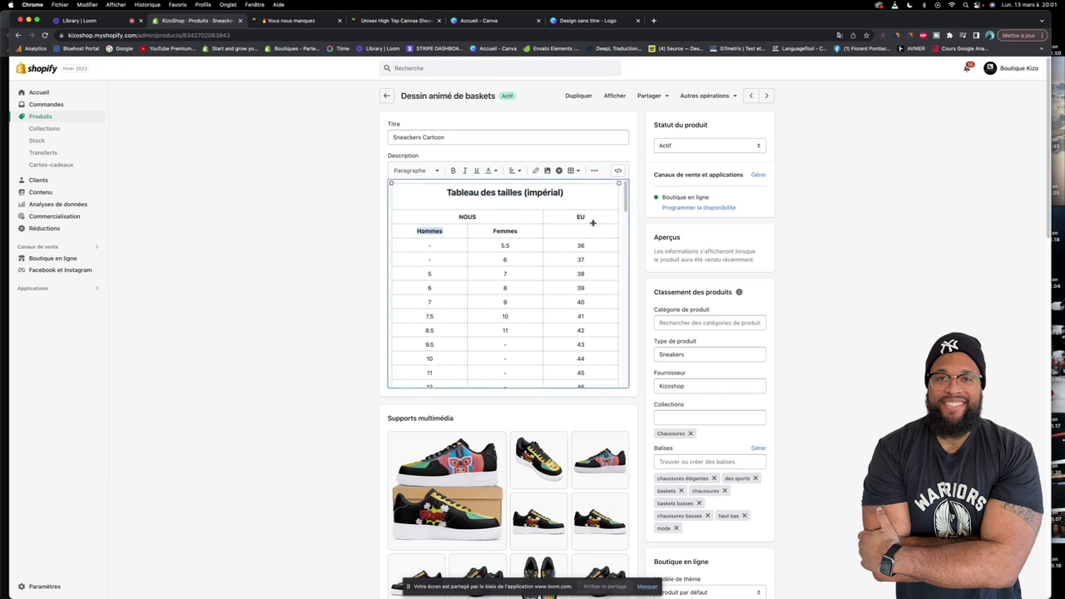
{"action": "type", "text": "Homme"}
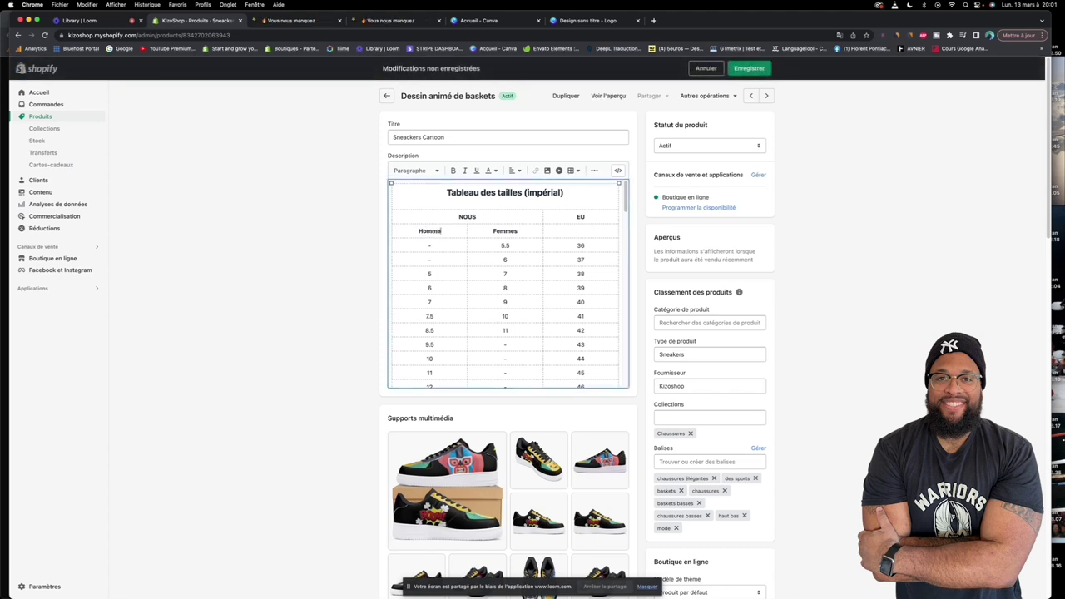
{"action": "left_click_drag", "start_coordinate": [520, 232], "coordinate": [489, 230]}
{"action": "type", "text": "Femmes"}
Cut the size chart heading "Tableau des tailles (impérial)" in the description and paste it back in the same cell
{"action": "left_click_drag", "start_coordinate": [523, 192], "coordinate": [453, 192]}
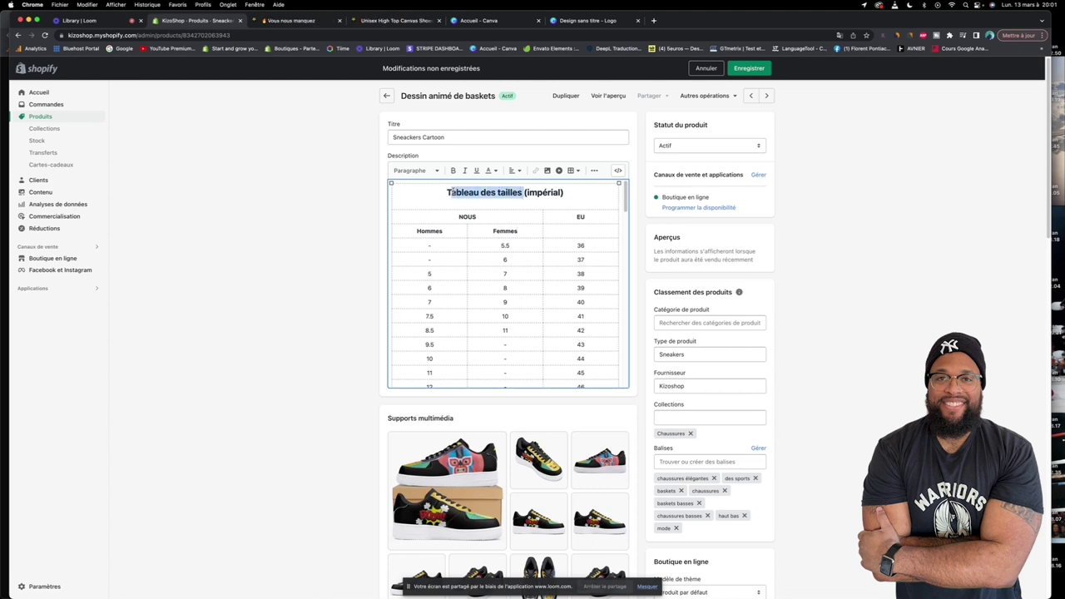
{"action": "left_click_drag", "start_coordinate": [568, 193], "coordinate": [447, 193]}
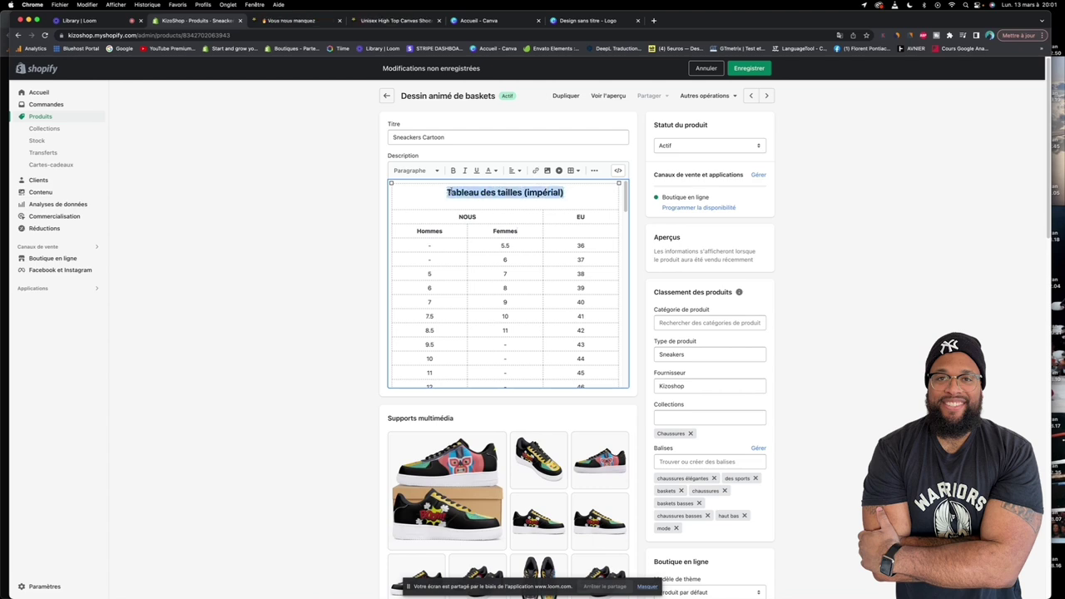
{"action": "right_click", "coordinate": [464, 198]}
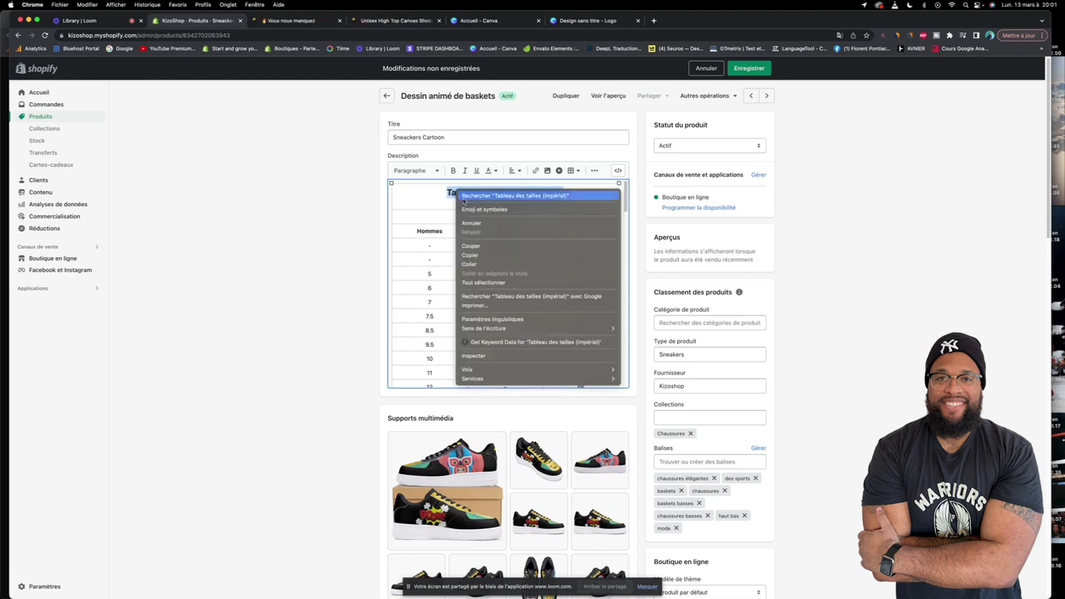
{"action": "left_click", "coordinate": [482, 247]}
{"action": "right_click", "coordinate": [477, 196]}
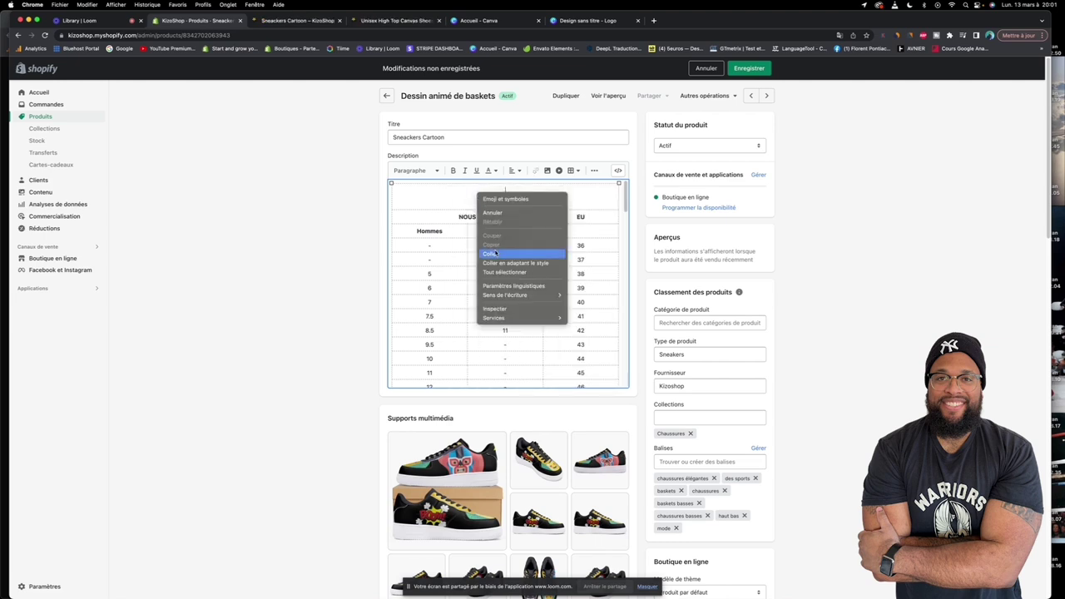
{"action": "left_click", "coordinate": [491, 253]}
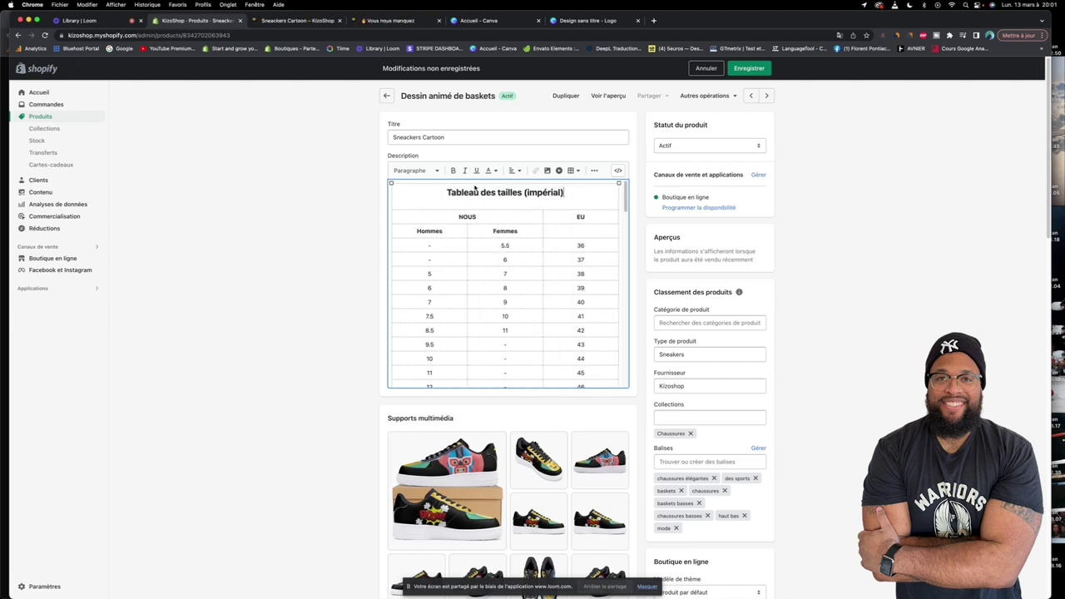
Review the rest of the description, from the foot-measuring guide and shoe size images to the À propos and Principales caractéristiques sections
{"action": "scroll", "coordinate": [476, 313], "scroll_direction": "down", "scroll_amount": 10}
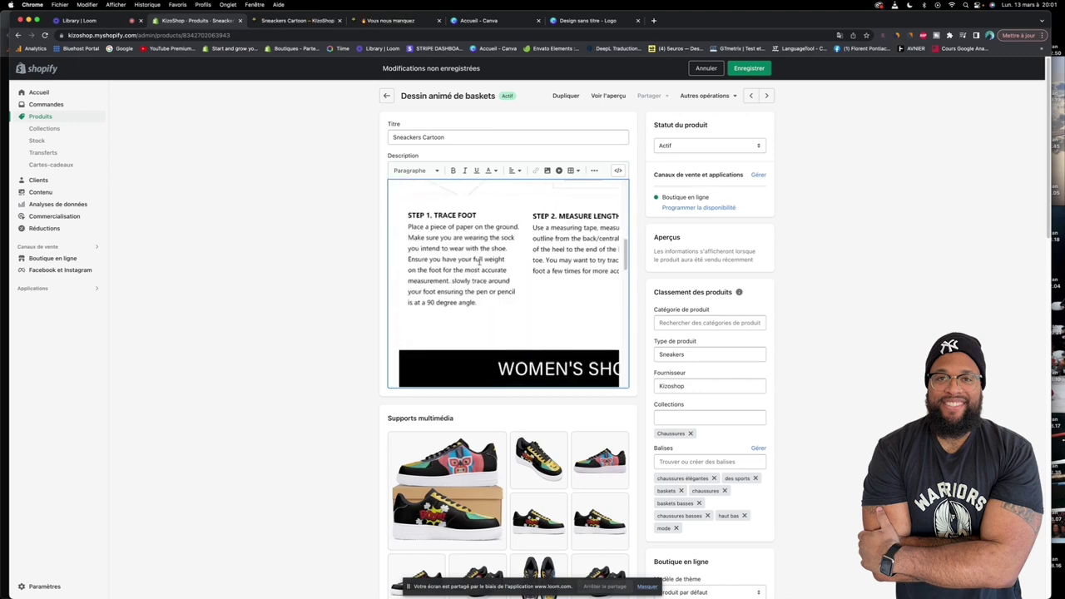
{"action": "left_click", "coordinate": [475, 241]}
{"action": "scroll", "coordinate": [477, 257], "scroll_direction": "down", "scroll_amount": 4}
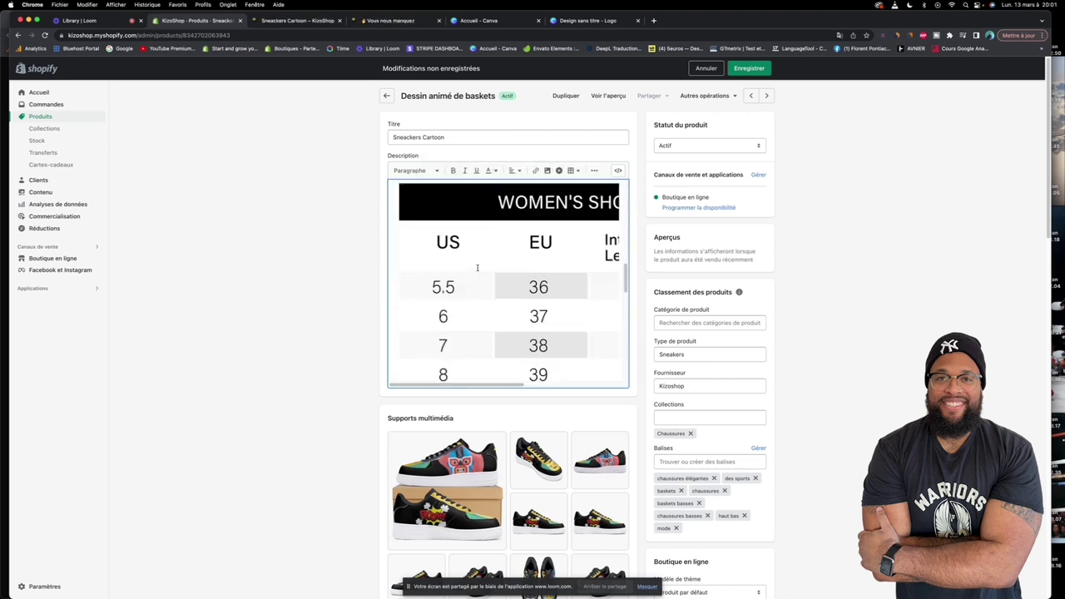
{"action": "scroll", "coordinate": [476, 267], "scroll_direction": "up", "scroll_amount": 1}
{"action": "left_click", "coordinate": [478, 266]}
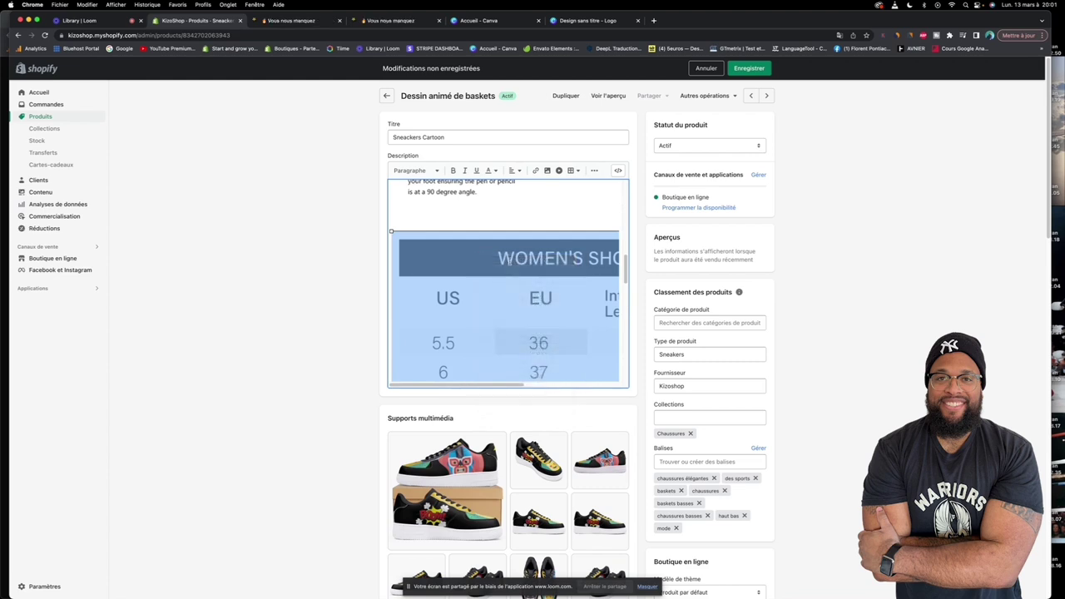
{"action": "scroll", "coordinate": [509, 262], "scroll_direction": "down", "scroll_amount": 5}
{"action": "scroll", "coordinate": [510, 263], "scroll_direction": "down", "scroll_amount": 5}
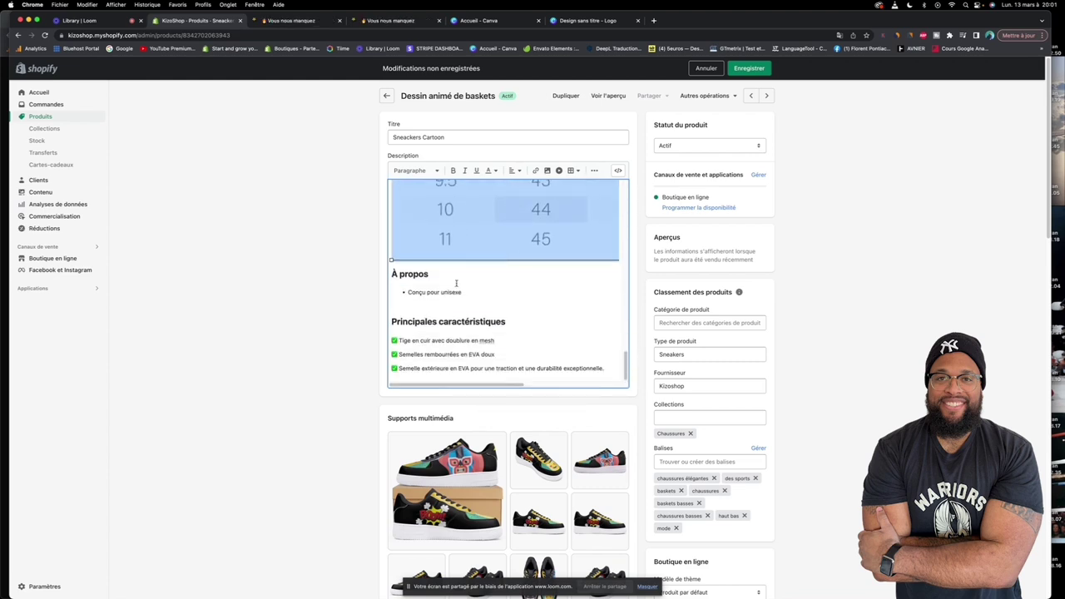
{"action": "scroll", "coordinate": [456, 284], "scroll_direction": "down", "scroll_amount": 2}
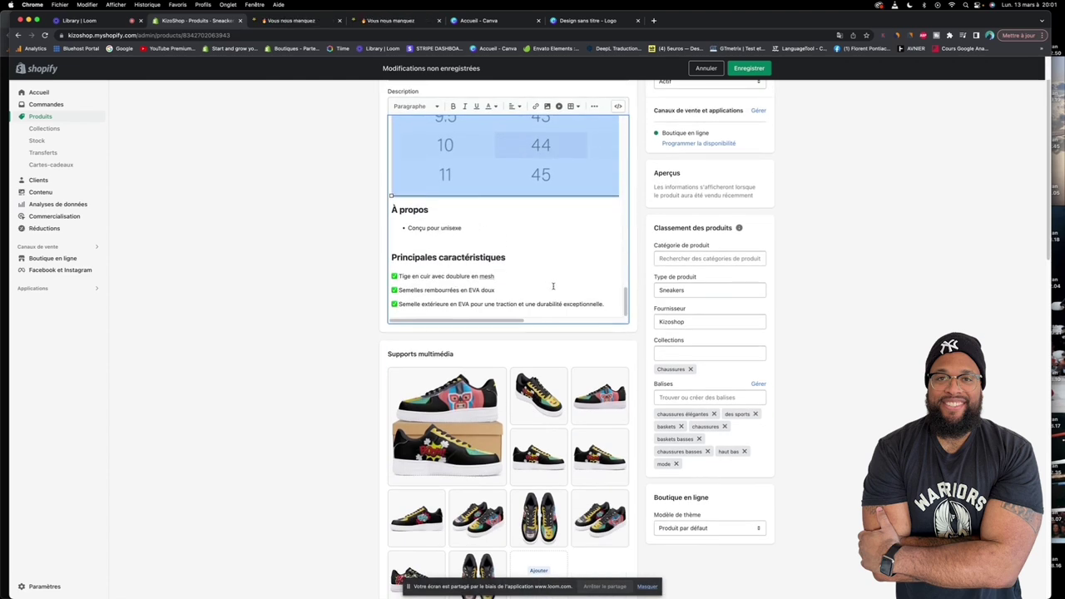
Copy the À propos and Principales caractéristiques sections and paste them over themselves, matching the surrounding style
{"action": "left_click_drag", "start_coordinate": [608, 303], "coordinate": [414, 219]}
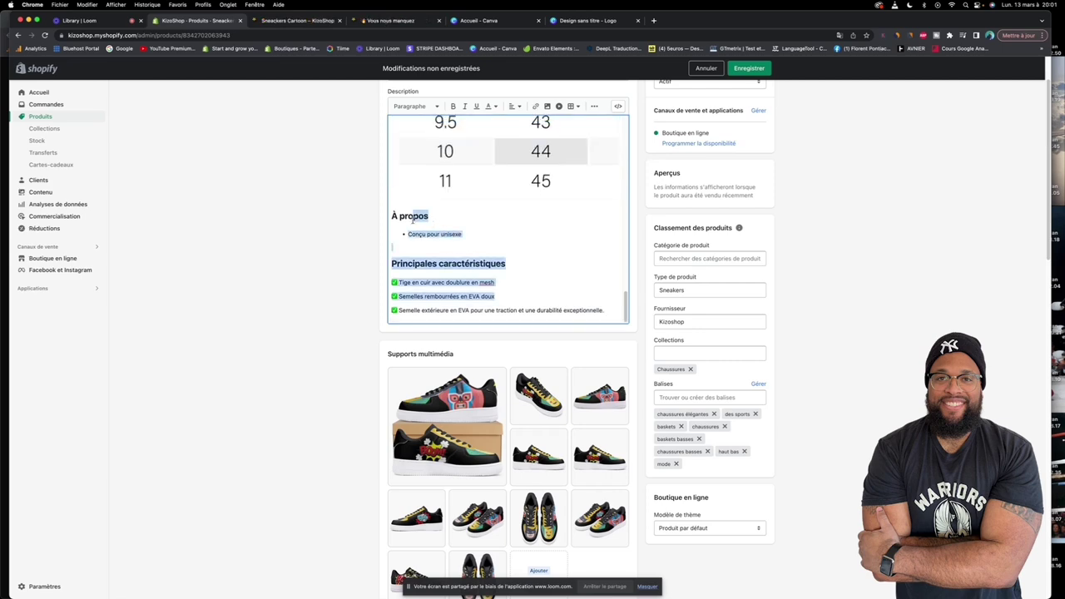
{"action": "left_click", "coordinate": [540, 248]}
{"action": "scroll", "coordinate": [542, 249], "scroll_direction": "down", "scroll_amount": 5}
{"action": "scroll", "coordinate": [609, 243], "scroll_direction": "up", "scroll_amount": 5}
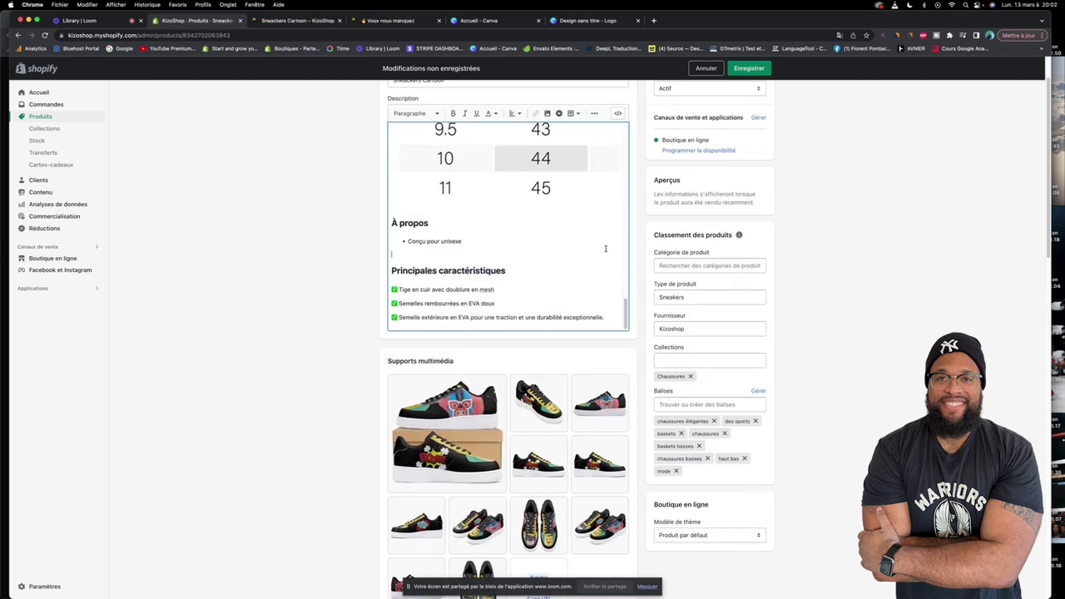
{"action": "left_click_drag", "start_coordinate": [394, 222], "coordinate": [596, 318]}
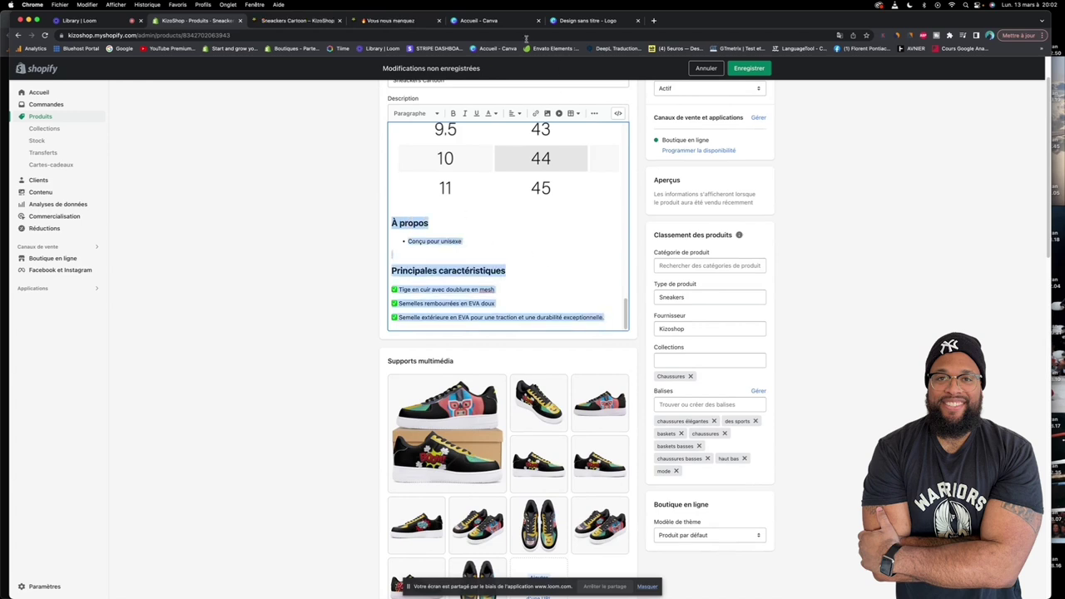
{"action": "right_click", "coordinate": [451, 272]}
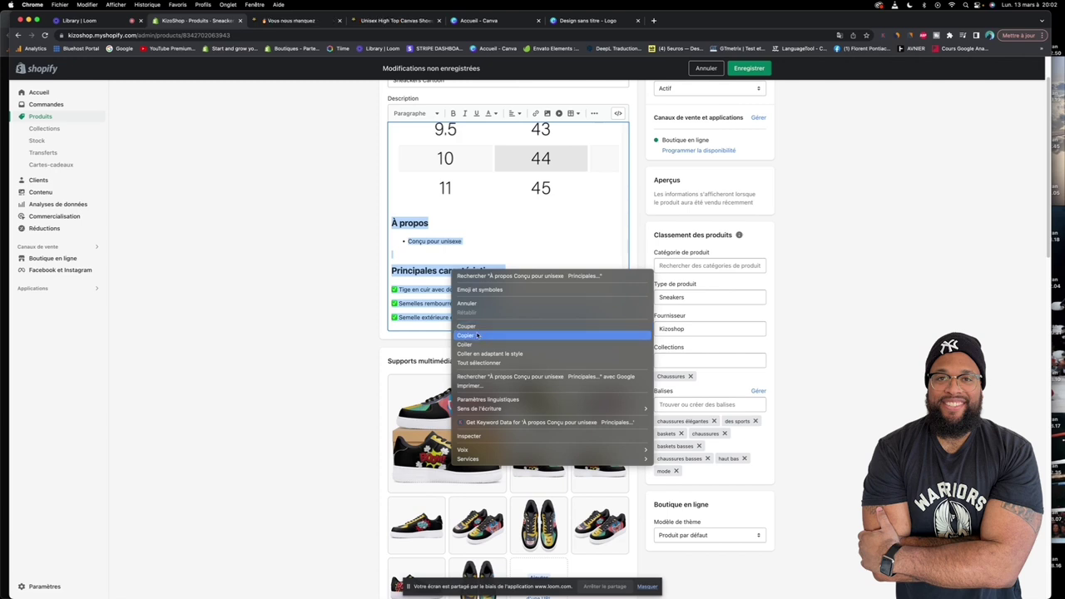
{"action": "left_click", "coordinate": [477, 335]}
{"action": "right_click", "coordinate": [411, 221]}
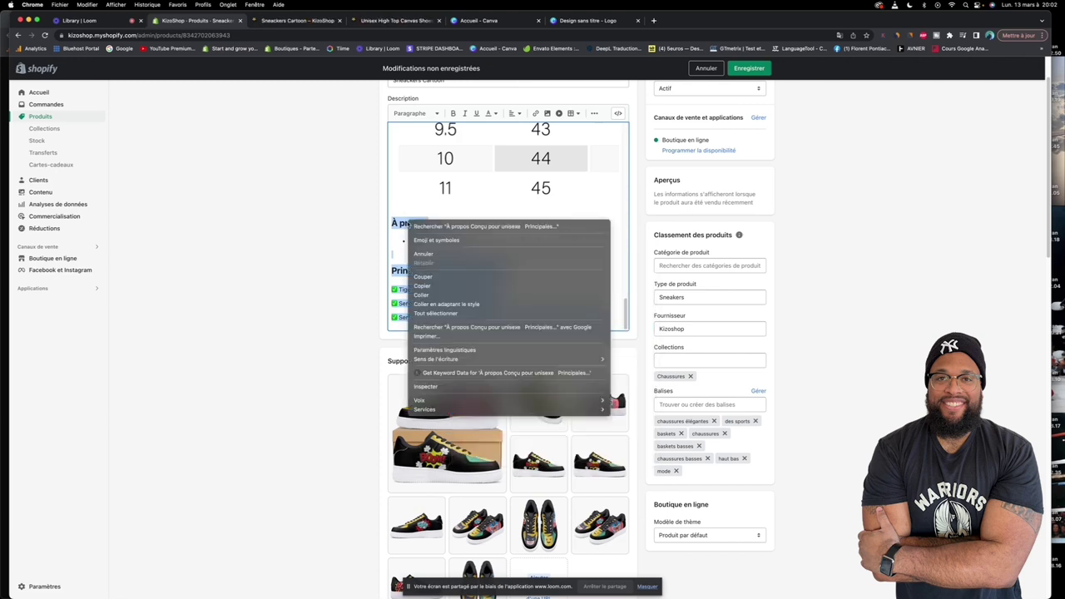
{"action": "left_click", "coordinate": [467, 305]}
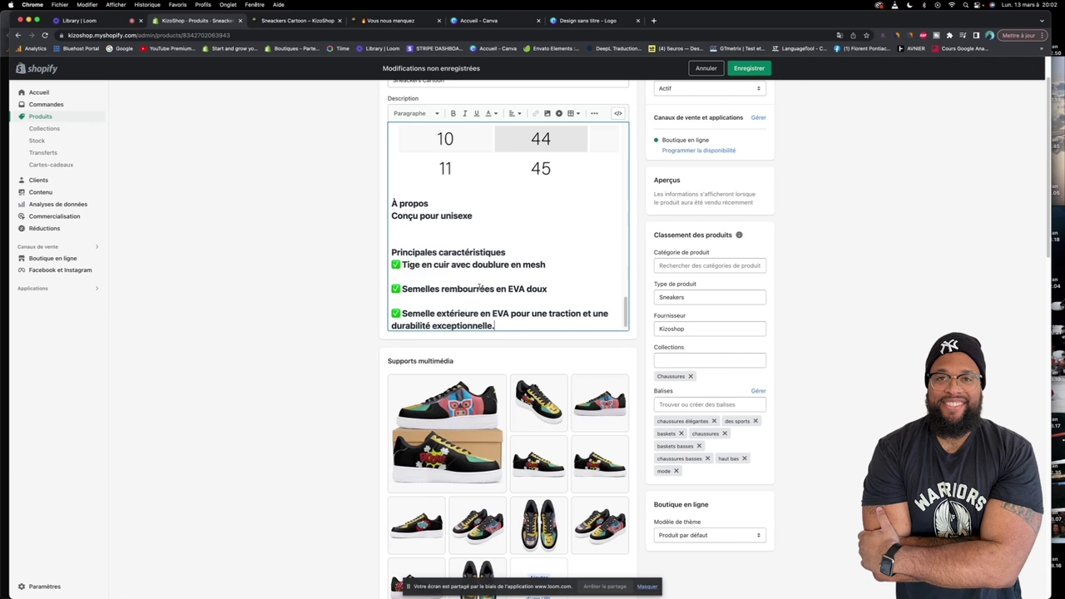
Apply the Paragraphe style to the pasted À propos and Principales caractéristiques text and save the product
{"action": "scroll", "coordinate": [480, 287], "scroll_direction": "down", "scroll_amount": 1}
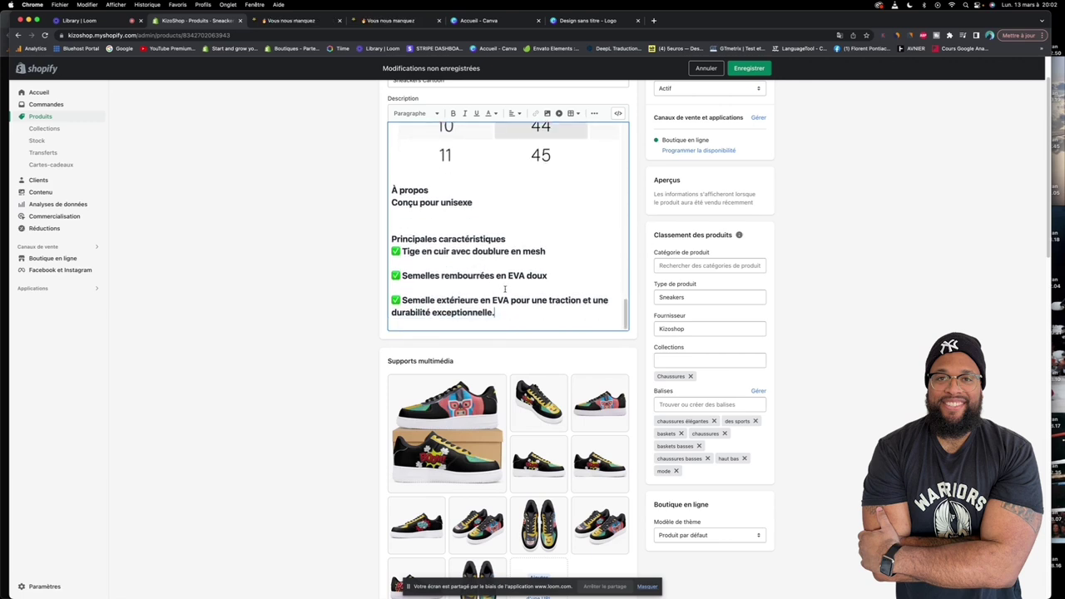
{"action": "left_click_drag", "start_coordinate": [496, 313], "coordinate": [391, 188]}
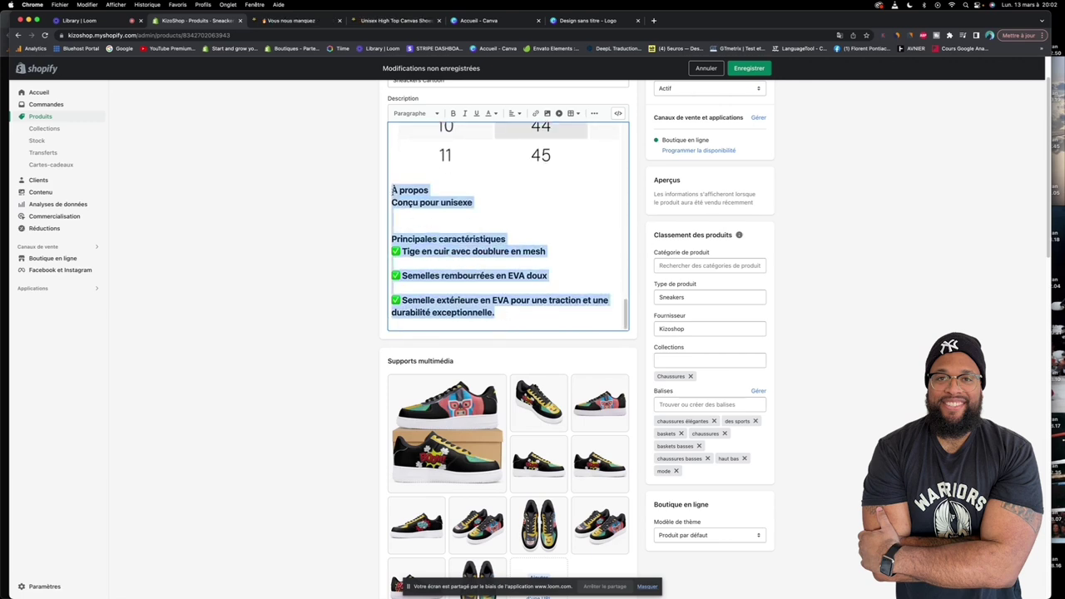
{"action": "left_click", "coordinate": [410, 114]}
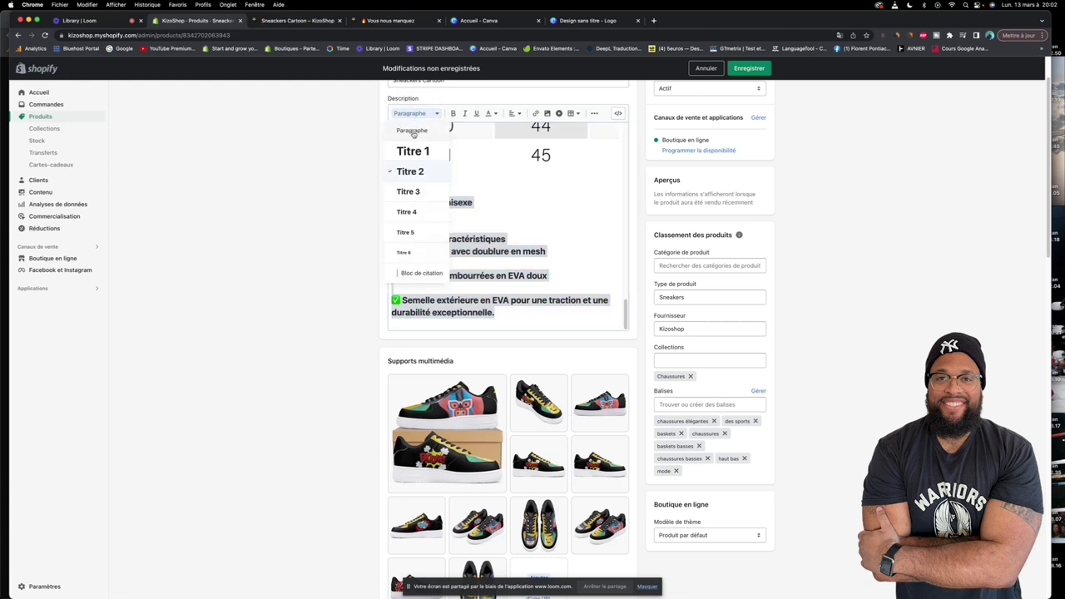
{"action": "left_click", "coordinate": [412, 130]}
{"action": "left_click", "coordinate": [494, 284]}
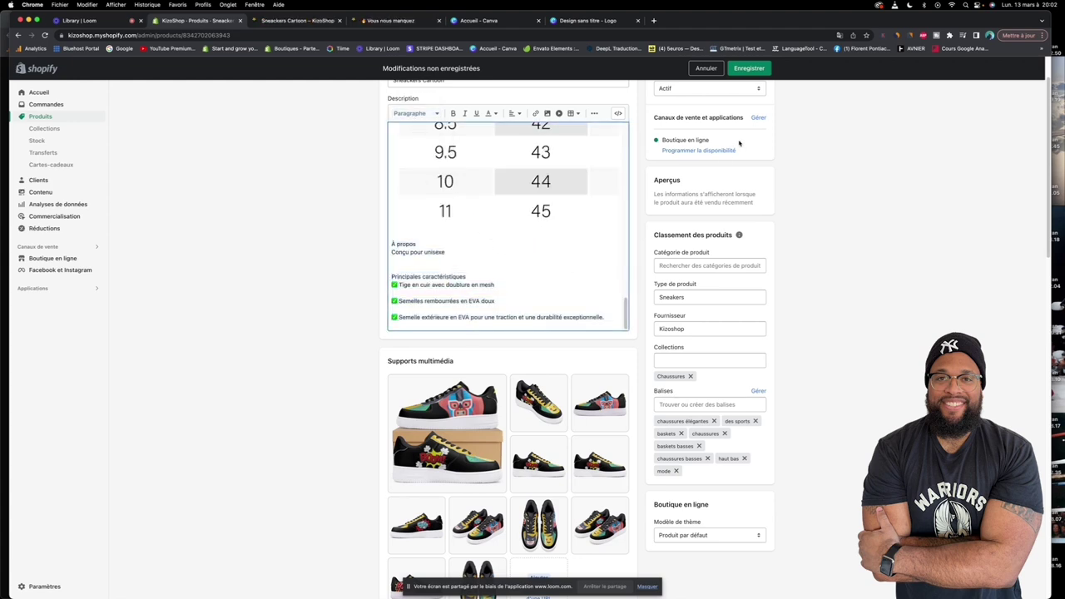
{"action": "left_click", "coordinate": [762, 70]}
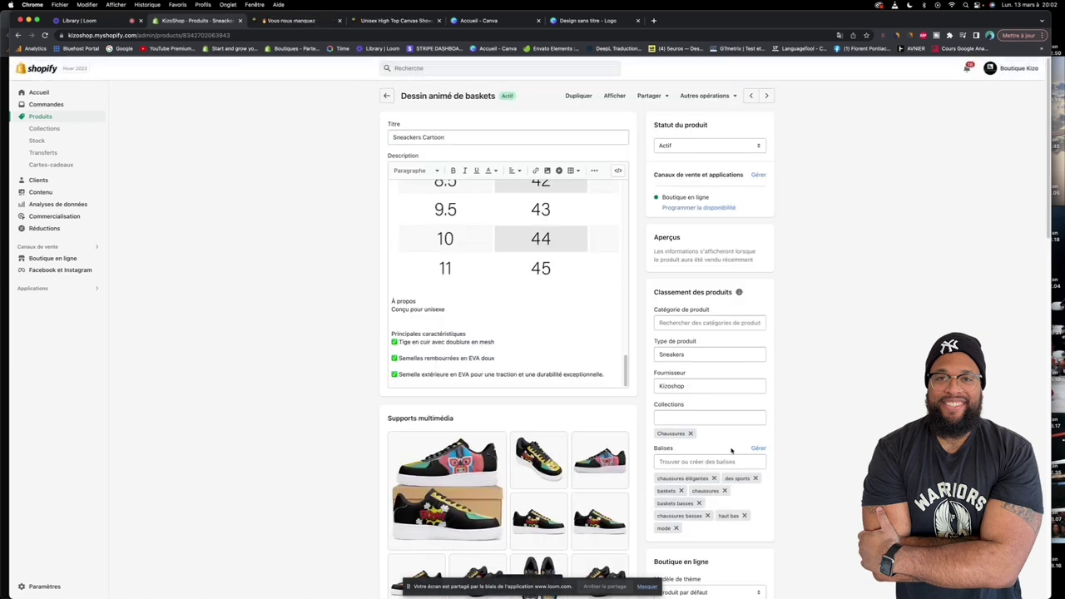
Check the description's size charts and key features on the Sneackers Cartoon storefront page, and reload it to show the saved French text
{"action": "left_click", "coordinate": [289, 21]}
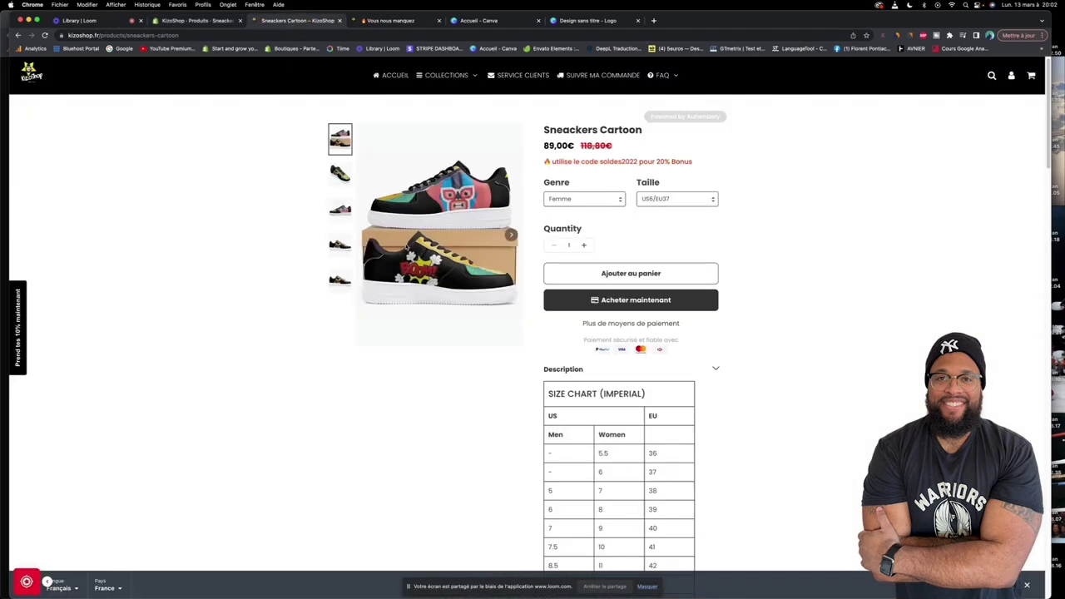
{"action": "scroll", "coordinate": [610, 426], "scroll_direction": "down", "scroll_amount": 2}
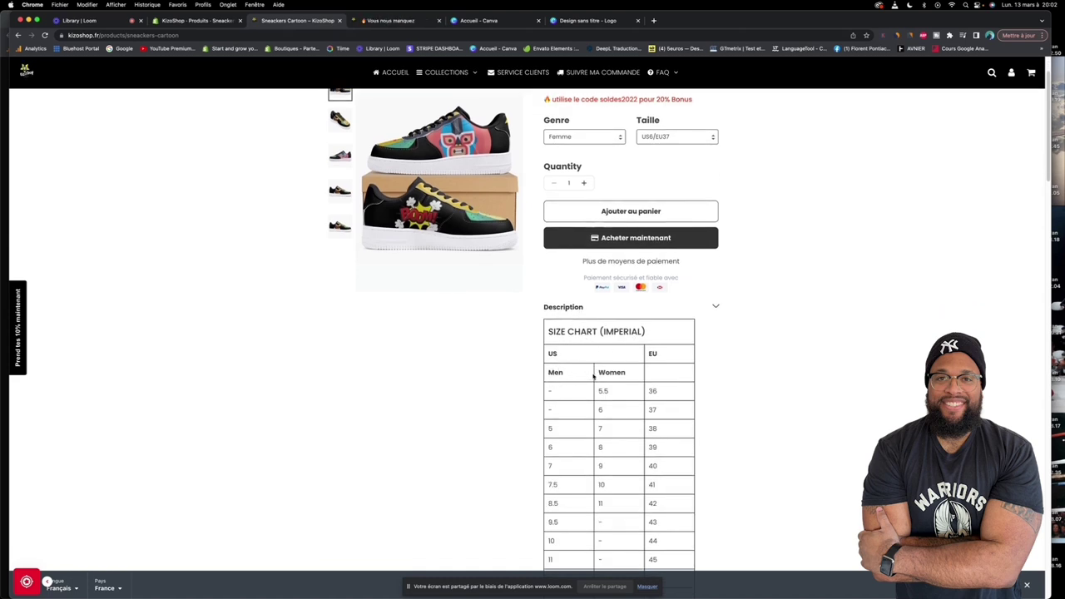
{"action": "scroll", "coordinate": [594, 374], "scroll_direction": "down", "scroll_amount": 5}
{"action": "scroll", "coordinate": [597, 352], "scroll_direction": "up", "scroll_amount": 6}
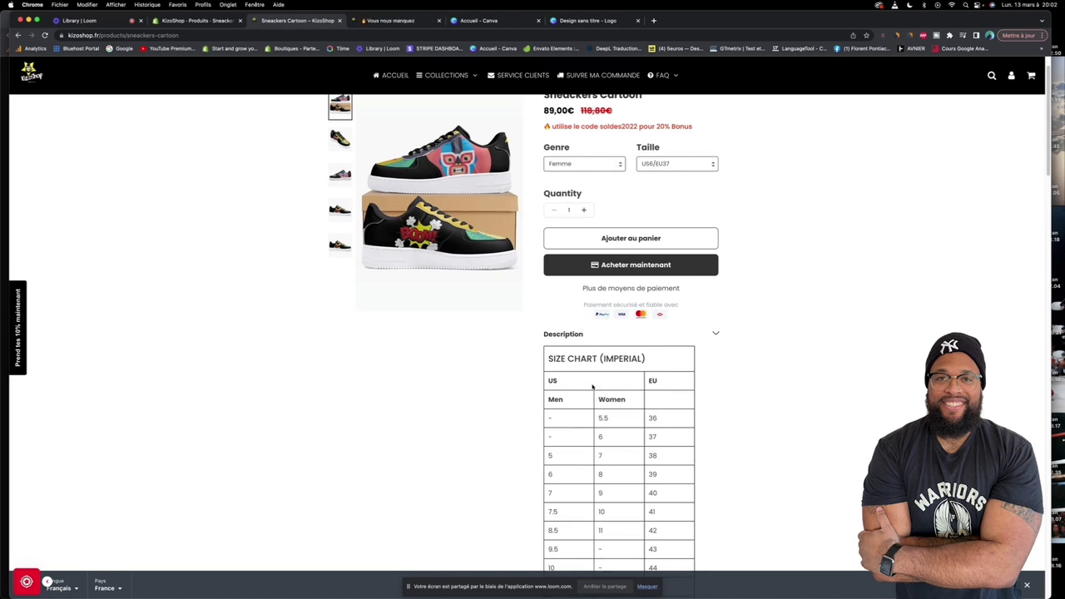
{"action": "scroll", "coordinate": [669, 391], "scroll_direction": "down", "scroll_amount": 9}
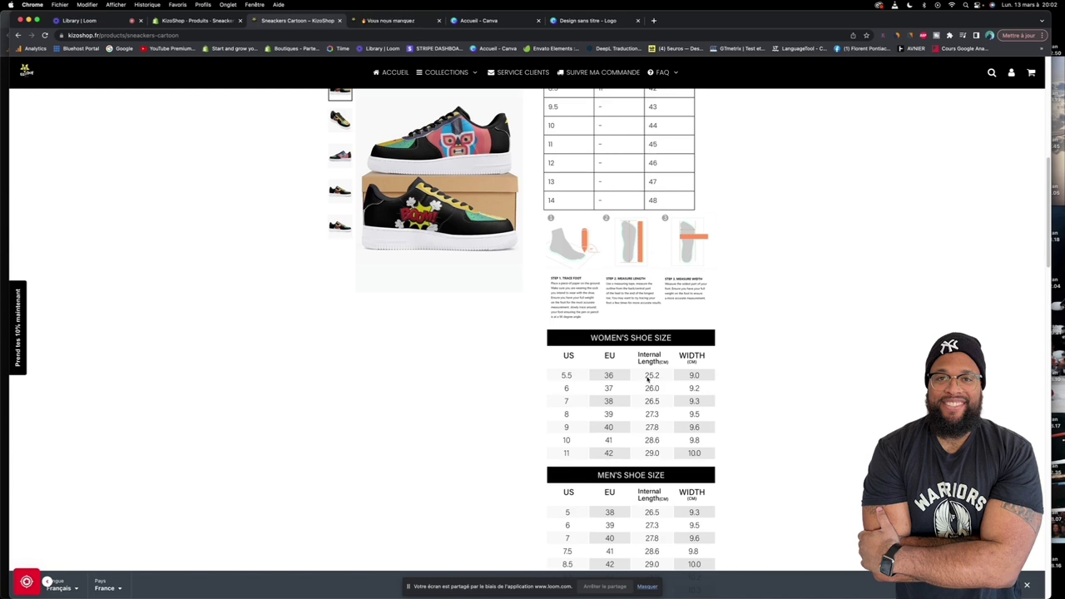
{"action": "scroll", "coordinate": [640, 366], "scroll_direction": "down", "scroll_amount": 4}
{"action": "scroll", "coordinate": [640, 366], "scroll_direction": "down", "scroll_amount": 2}
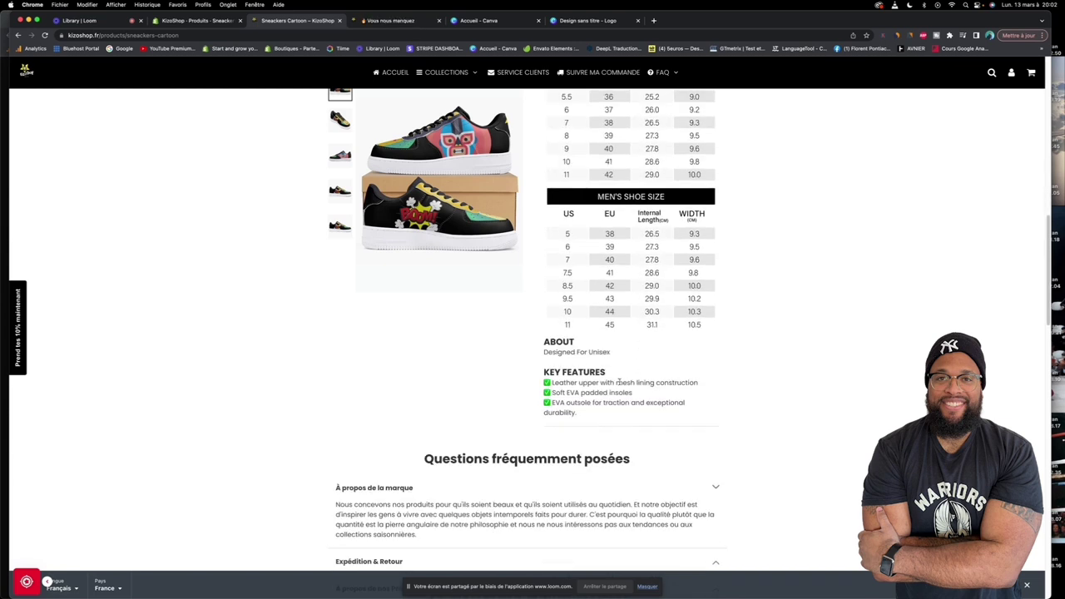
{"action": "left_click", "coordinate": [45, 35]}
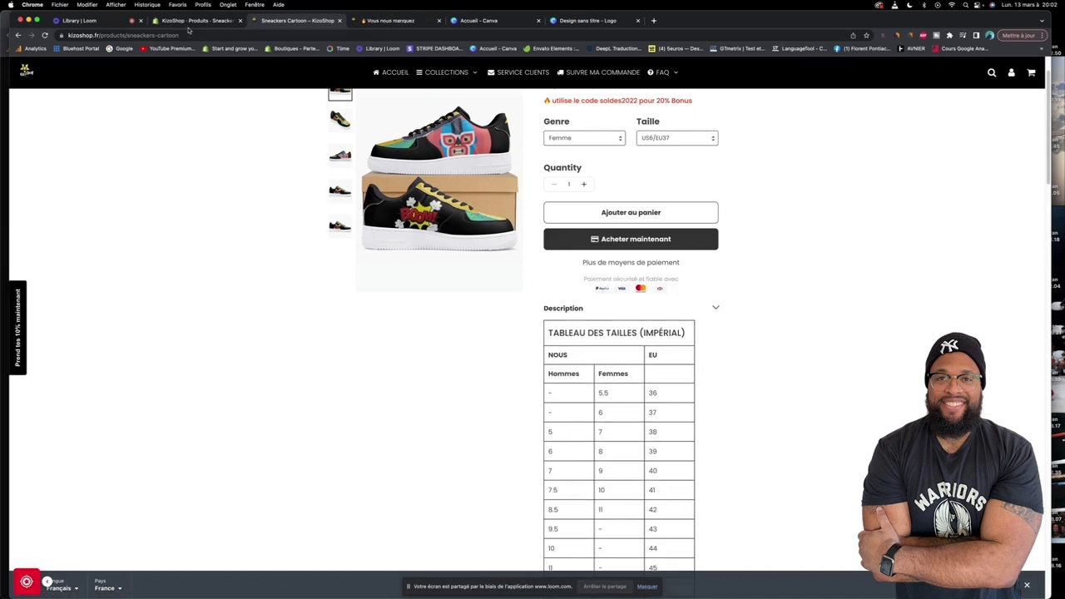
Return to the product's admin page, replace the size chart header "NOUS" with "US" and save
{"action": "key", "text": "ctrl+shift+Tab"}
{"action": "scroll", "coordinate": [499, 266], "scroll_direction": "up", "scroll_amount": 15}
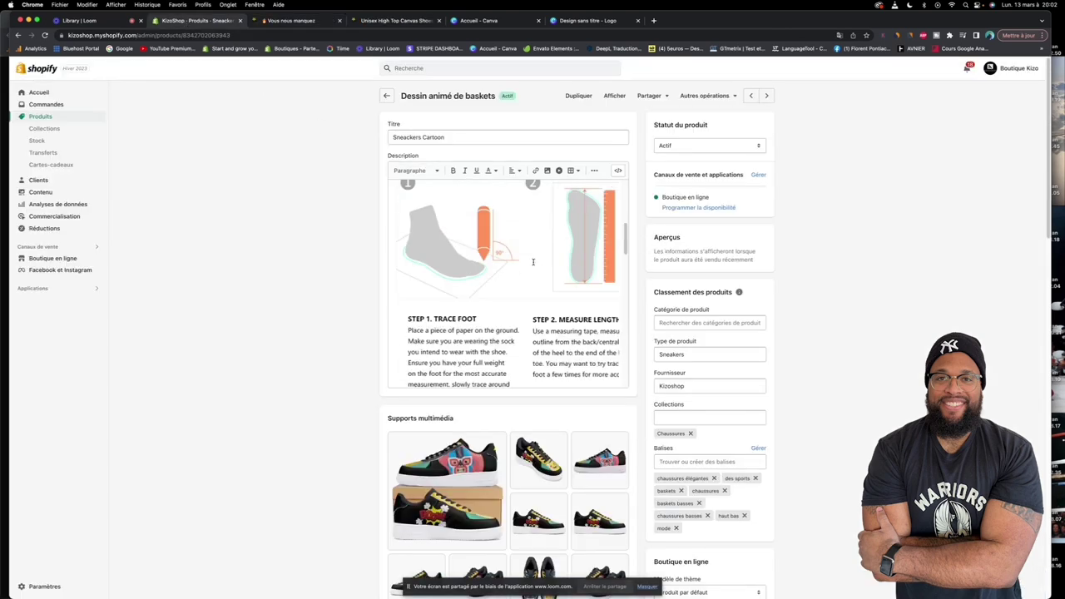
{"action": "left_click_drag", "start_coordinate": [478, 219], "coordinate": [454, 217]}
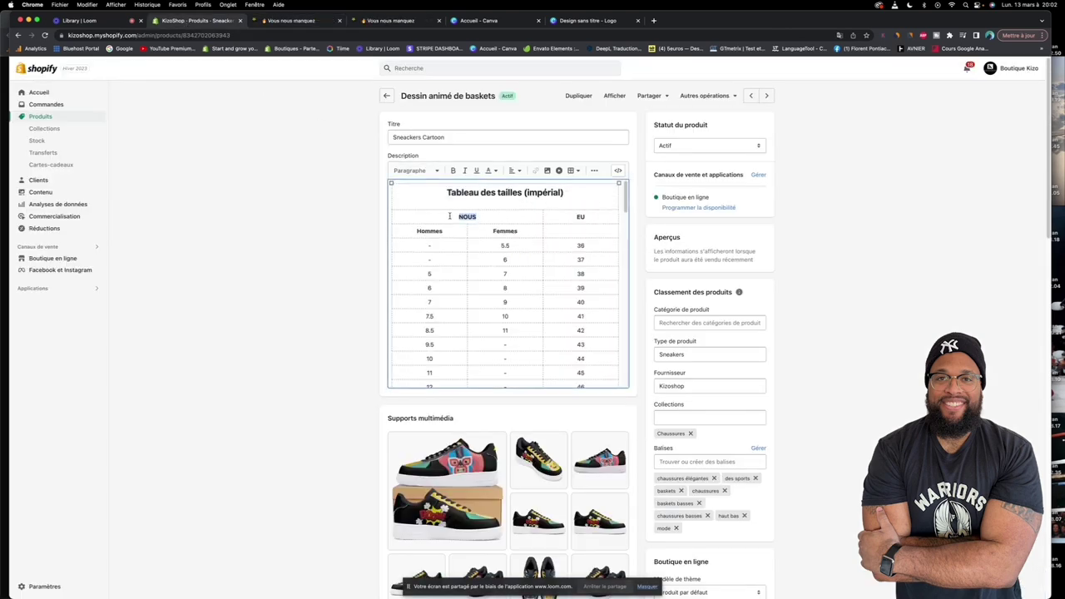
{"action": "type", "text": "us"}
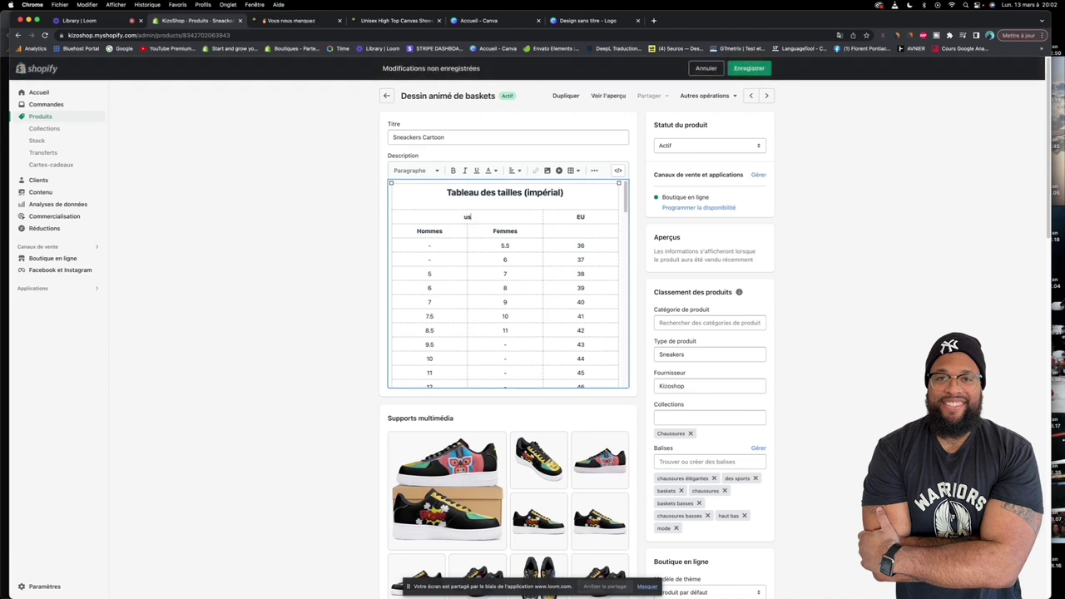
{"action": "key", "text": "BackSpace"}
{"action": "type", "text": "US"}
{"action": "left_click", "coordinate": [733, 72]}
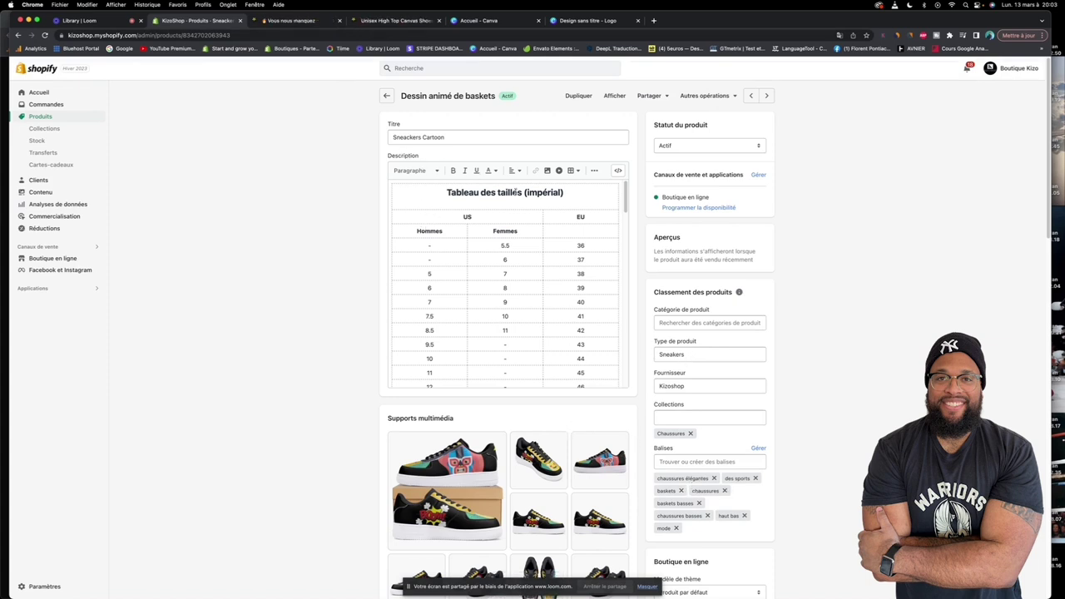
Insert an empty line above the size chart in the description and save the product
{"action": "left_click", "coordinate": [390, 184]}
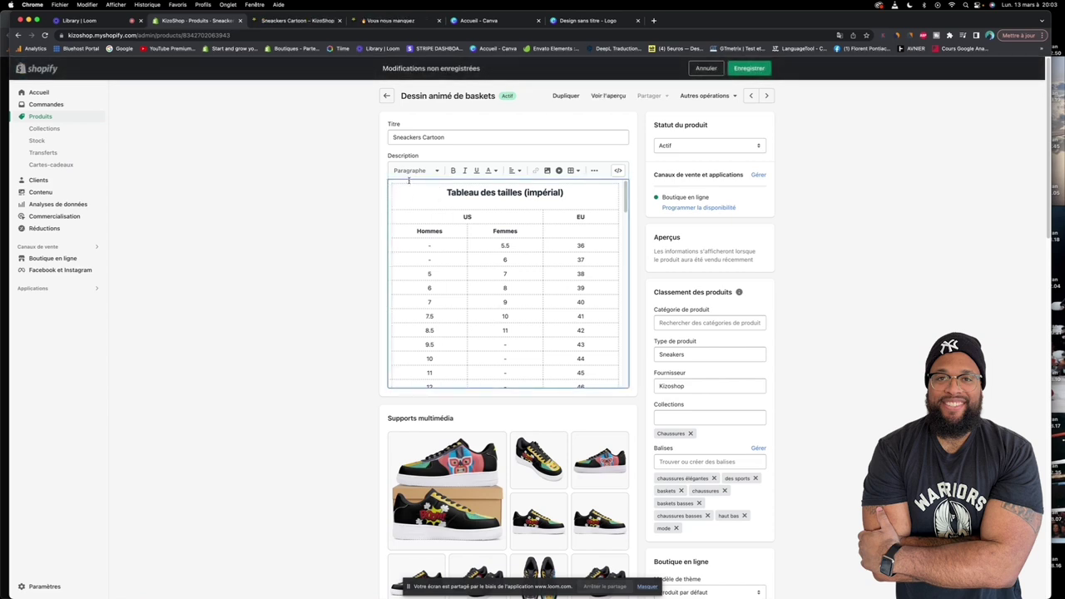
{"action": "key", "text": "Return"}
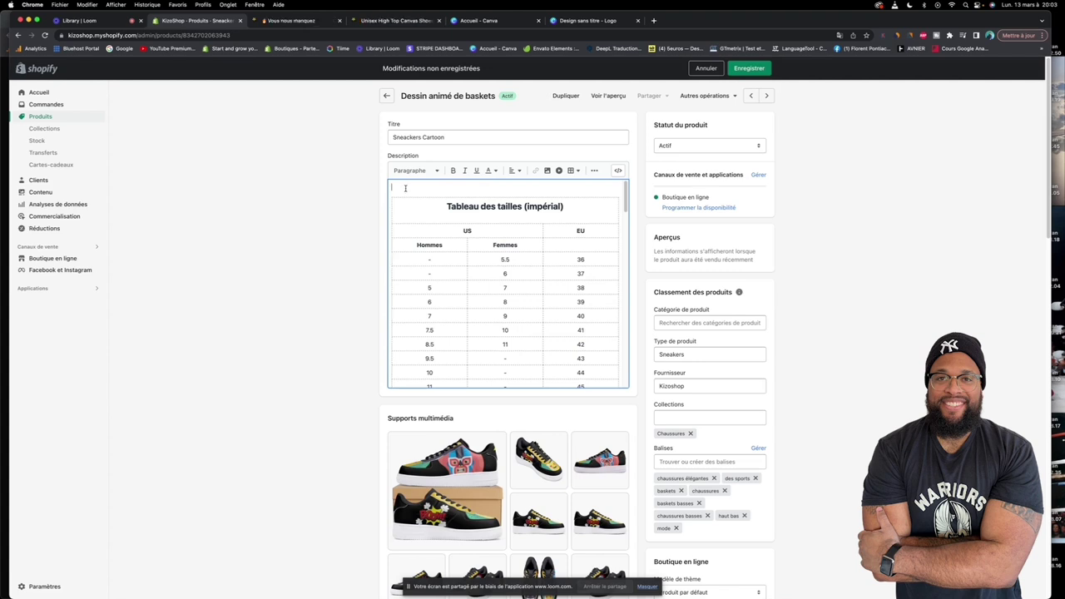
{"action": "left_click", "coordinate": [748, 68]}
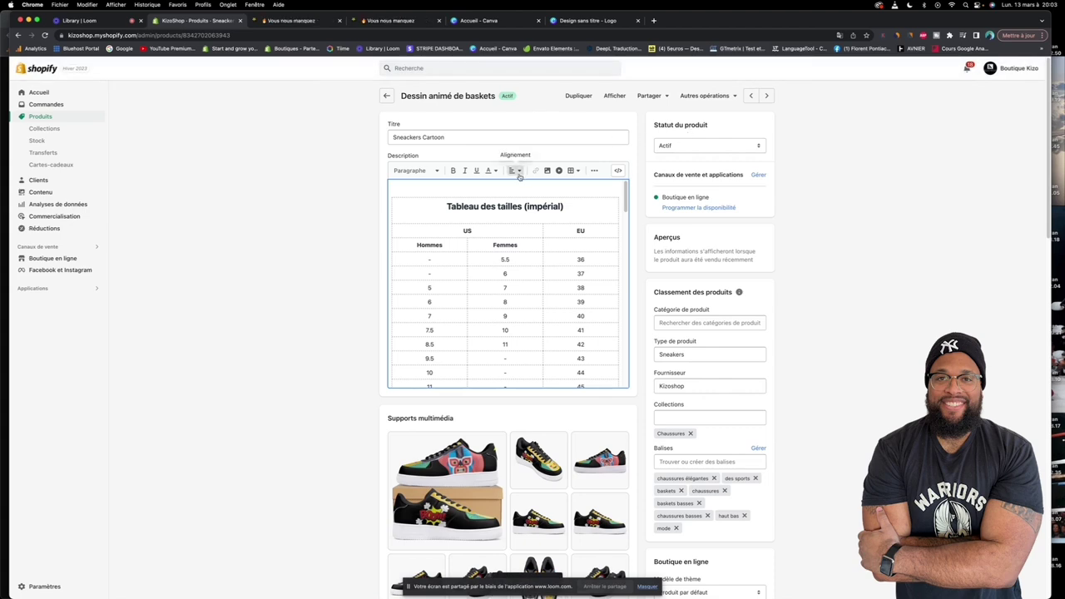
{"action": "scroll", "coordinate": [432, 167], "scroll_direction": "down", "scroll_amount": 9}
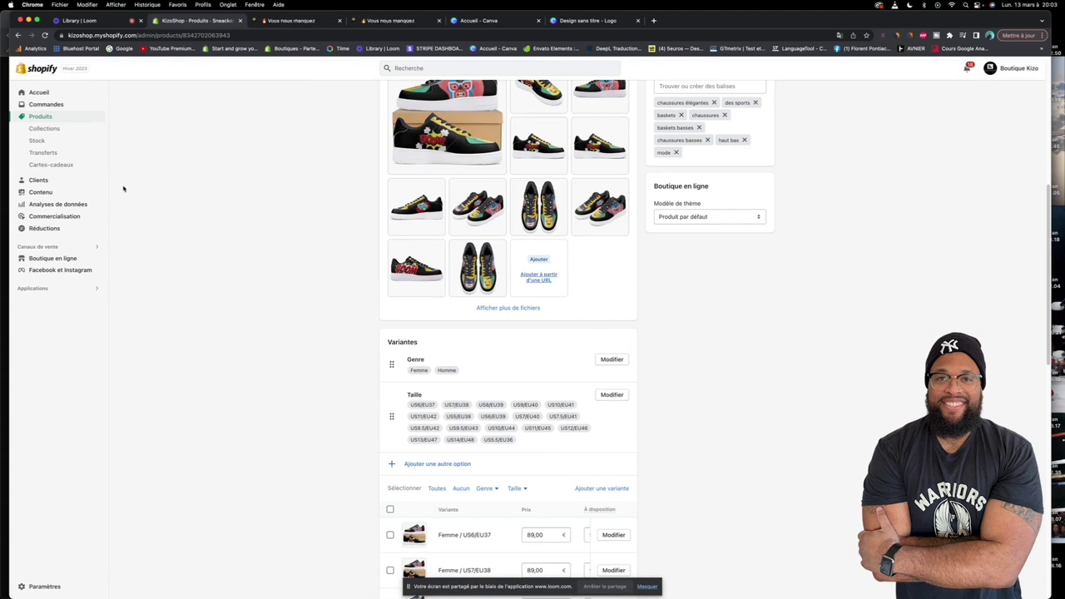
Switch to the KizoShop storefront, open the Chaussures collection and look over its shoe listings
{"action": "left_click", "coordinate": [283, 21]}
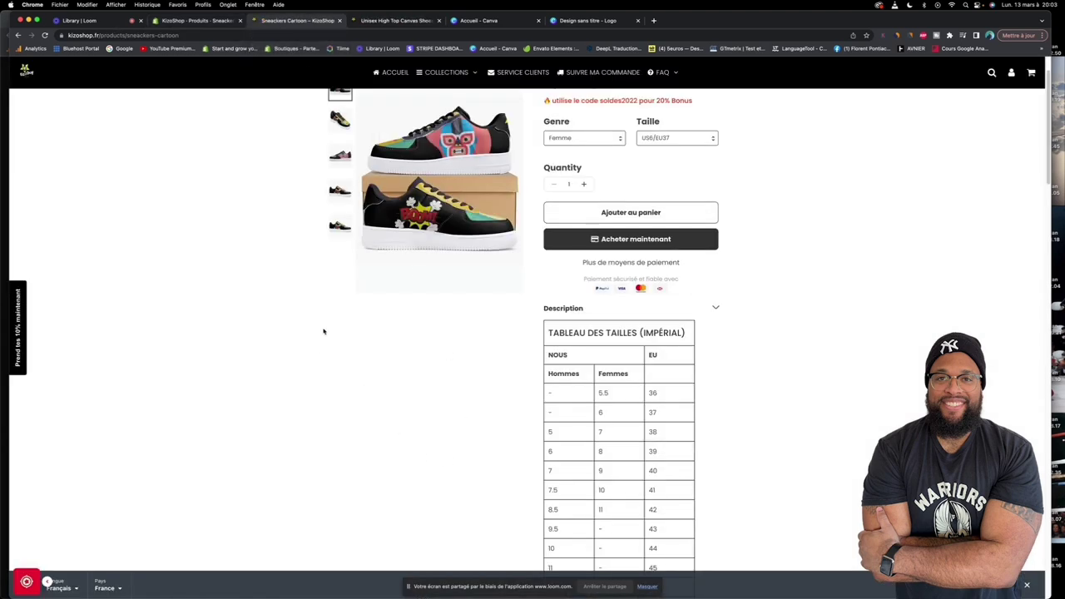
{"action": "scroll", "coordinate": [325, 331], "scroll_direction": "down", "scroll_amount": 3}
{"action": "mouse_move", "coordinate": [437, 81]}
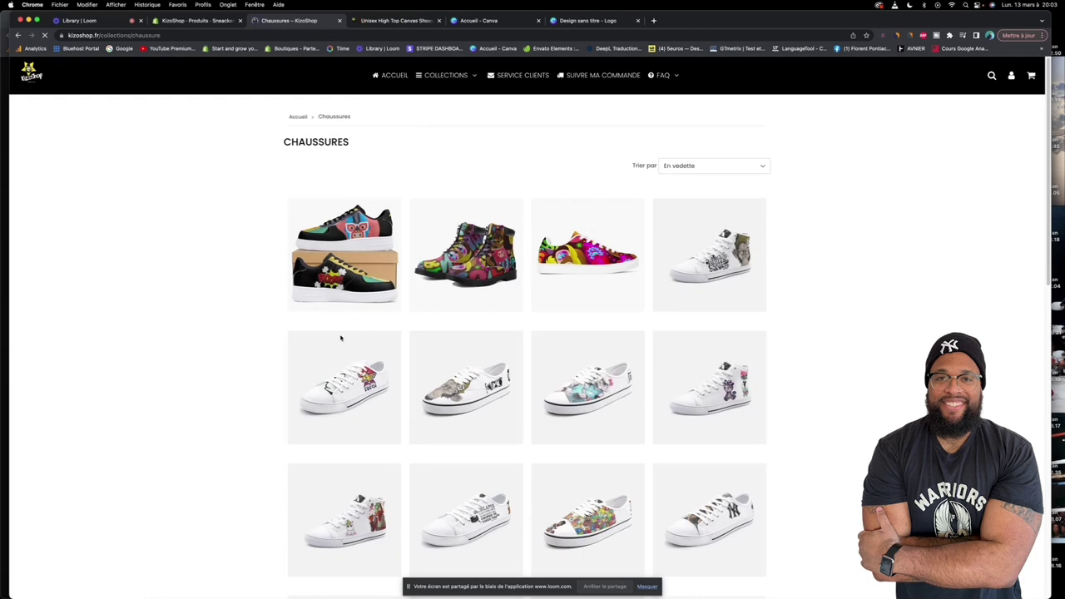
{"action": "scroll", "coordinate": [706, 328], "scroll_direction": "down", "scroll_amount": 10}
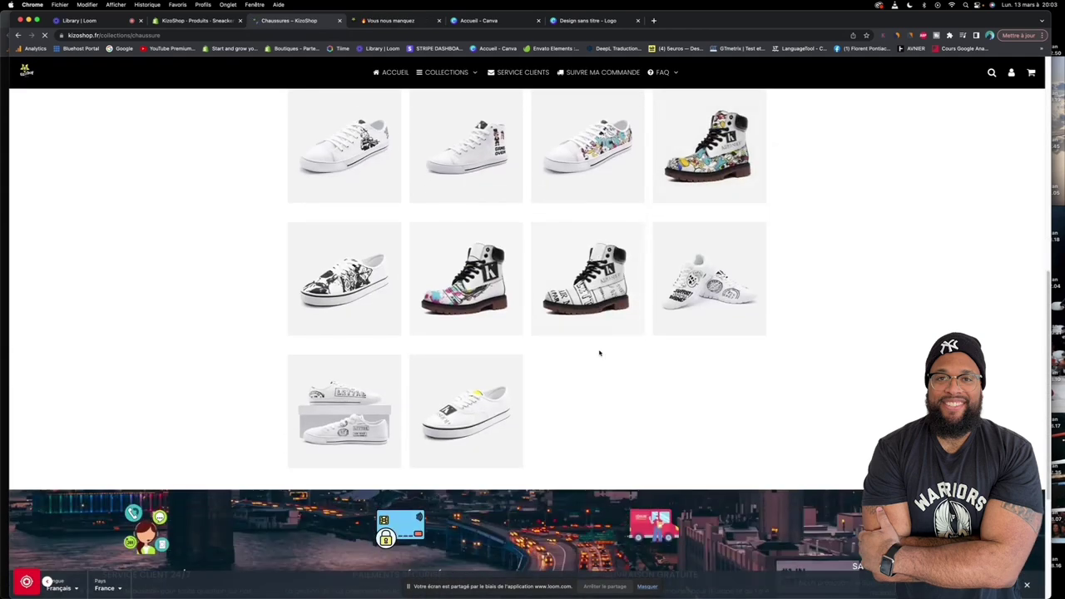
{"action": "scroll", "coordinate": [599, 352], "scroll_direction": "up", "scroll_amount": 7}
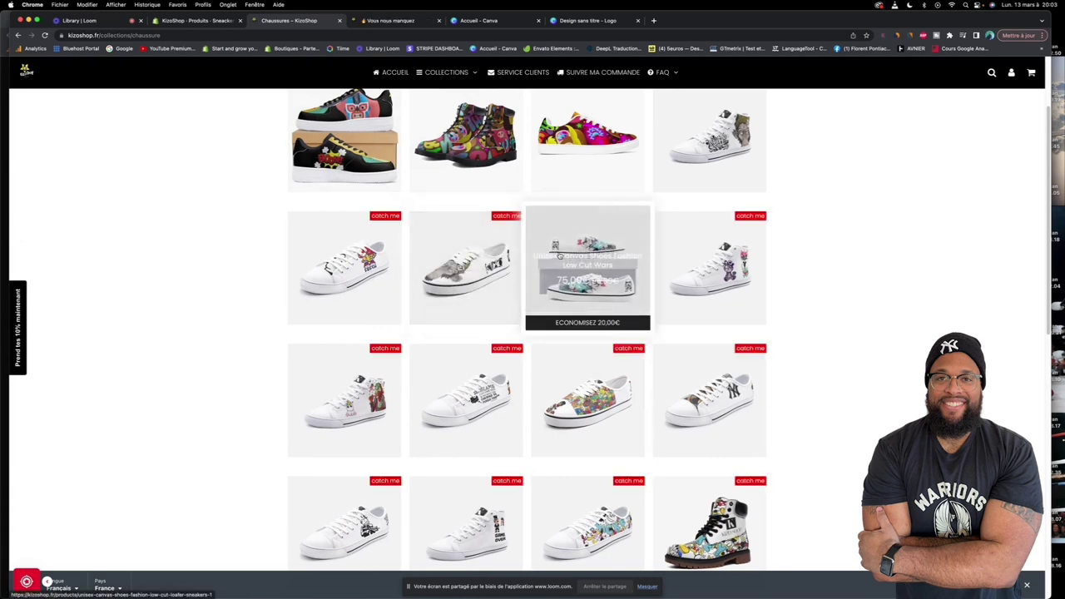
{"action": "scroll", "coordinate": [375, 276], "scroll_direction": "down", "scroll_amount": 3}
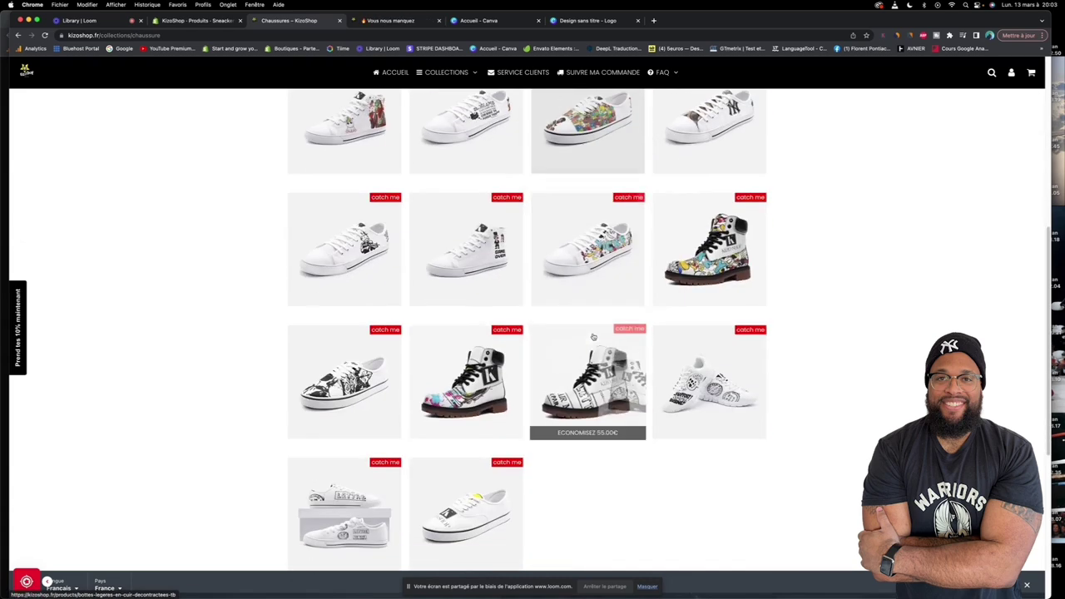
{"action": "scroll", "coordinate": [375, 277], "scroll_direction": "up", "scroll_amount": 3}
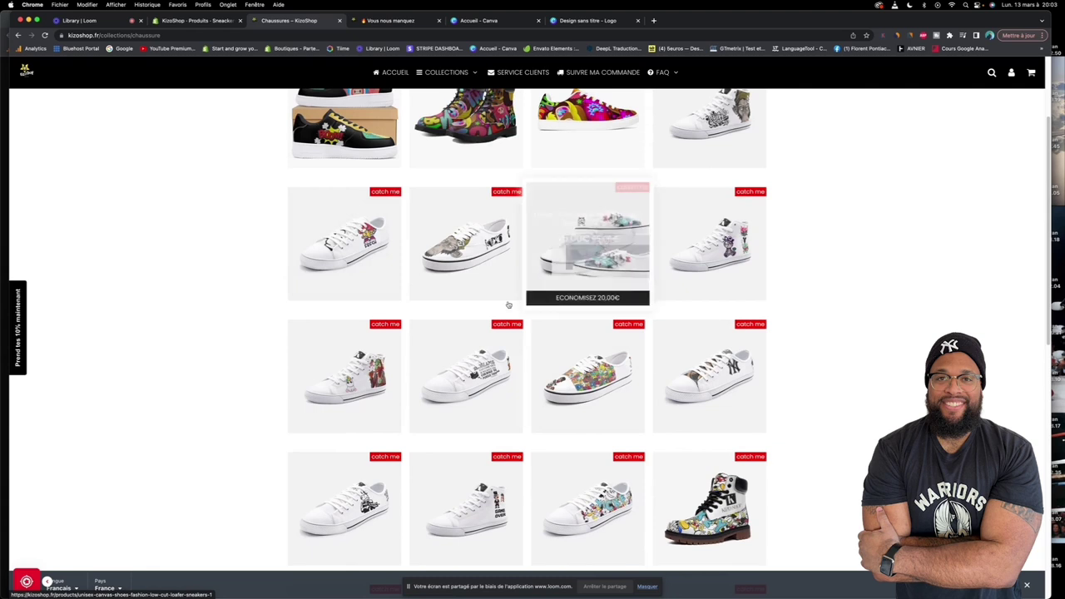
Open the Sneackers Cartoon product from the collection and view its gallery images
{"action": "left_click", "coordinate": [365, 135]}
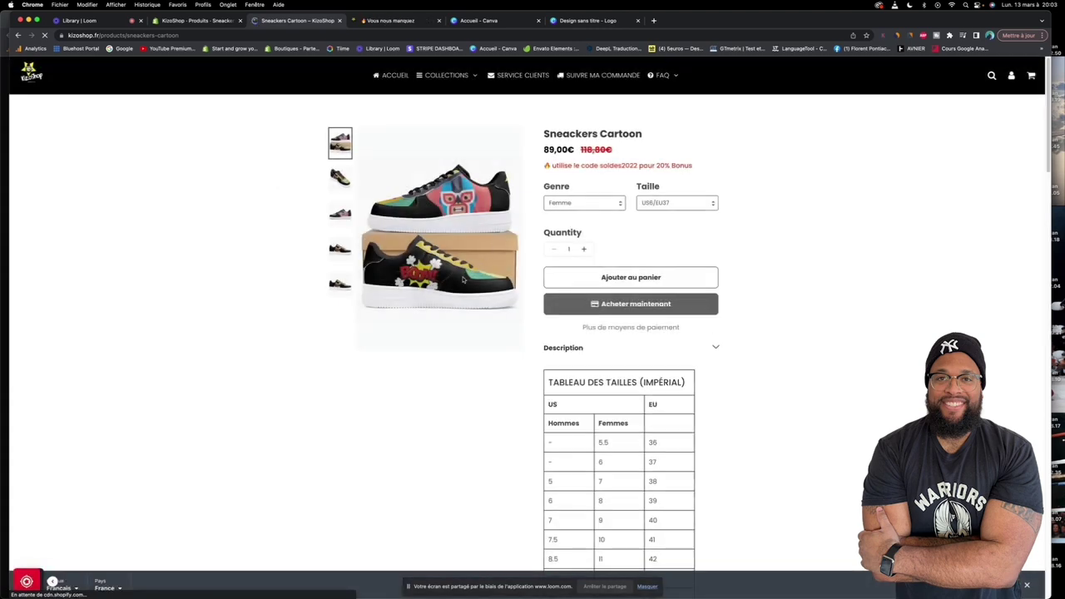
{"action": "left_click", "coordinate": [340, 213]}
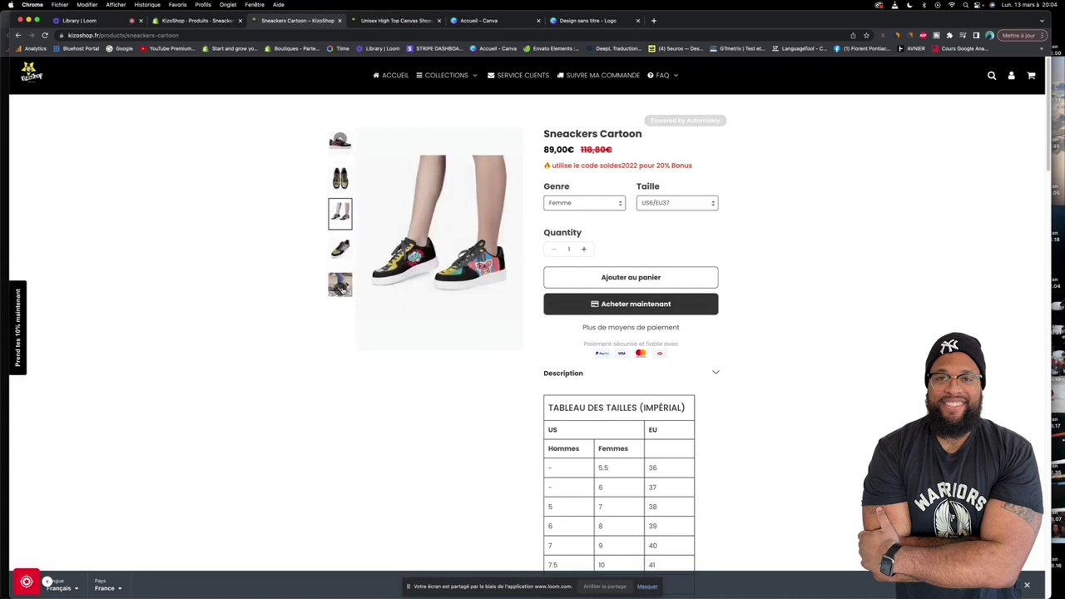
{"action": "left_click", "coordinate": [334, 218]}
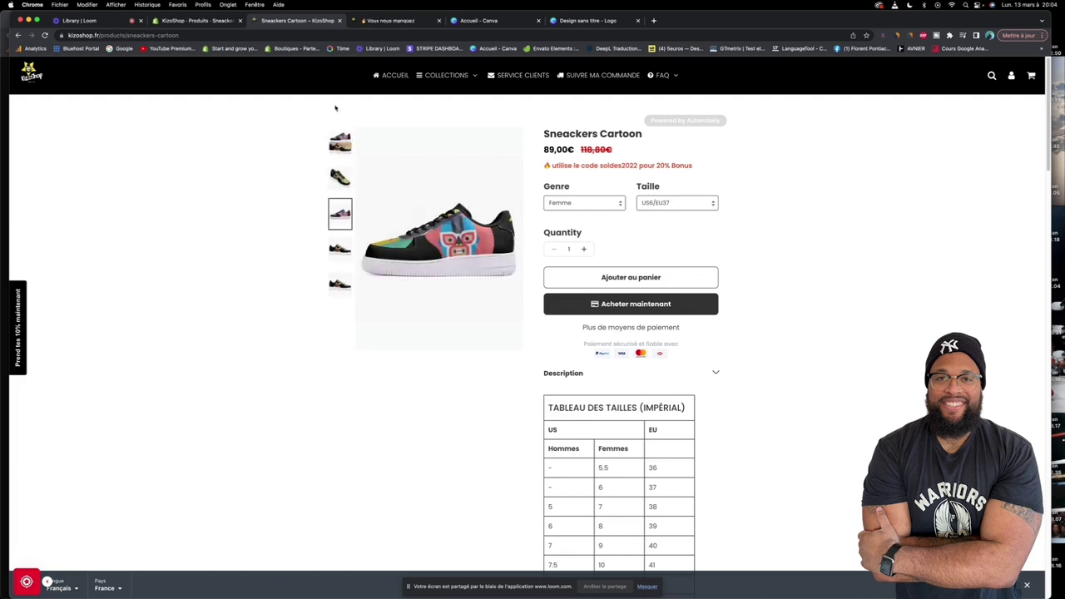
Return to the Chaussures collection, open the Unisex Low Top Canvas Shoes NY product and view its third gallery image
{"action": "left_click", "coordinate": [17, 34]}
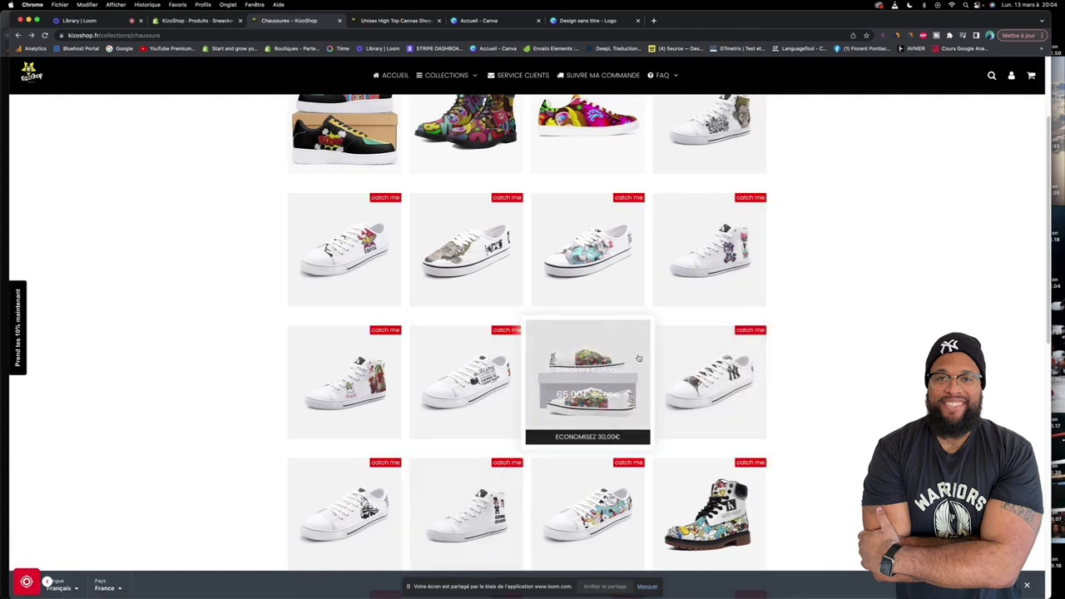
{"action": "scroll", "coordinate": [654, 338], "scroll_direction": "up", "scroll_amount": 2}
{"action": "scroll", "coordinate": [654, 338], "scroll_direction": "down", "scroll_amount": 4}
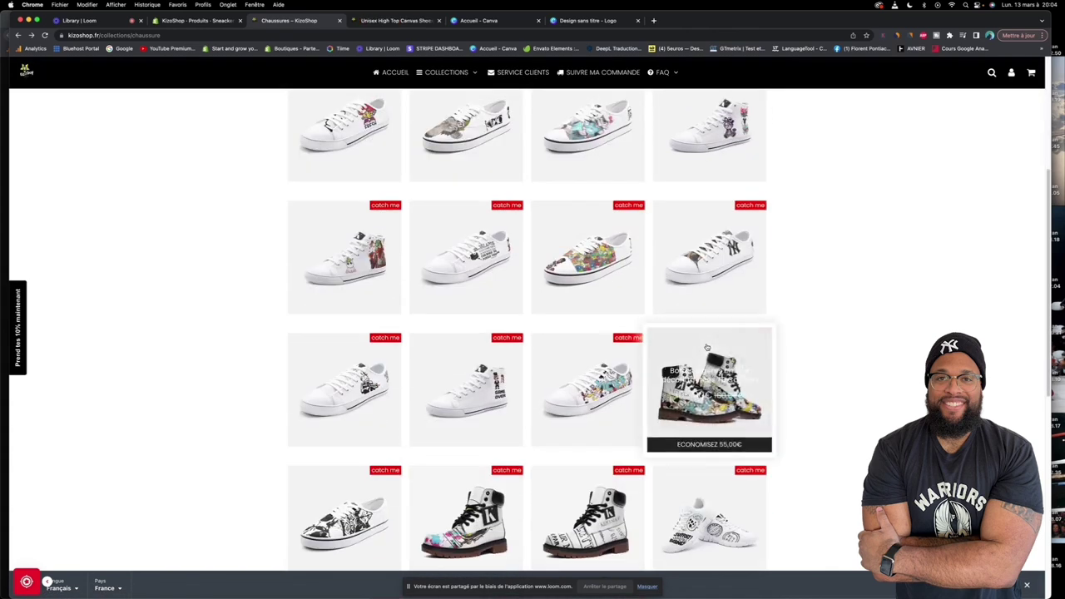
{"action": "scroll", "coordinate": [707, 357], "scroll_direction": "down", "scroll_amount": 2}
{"action": "scroll", "coordinate": [707, 332], "scroll_direction": "up", "scroll_amount": 1}
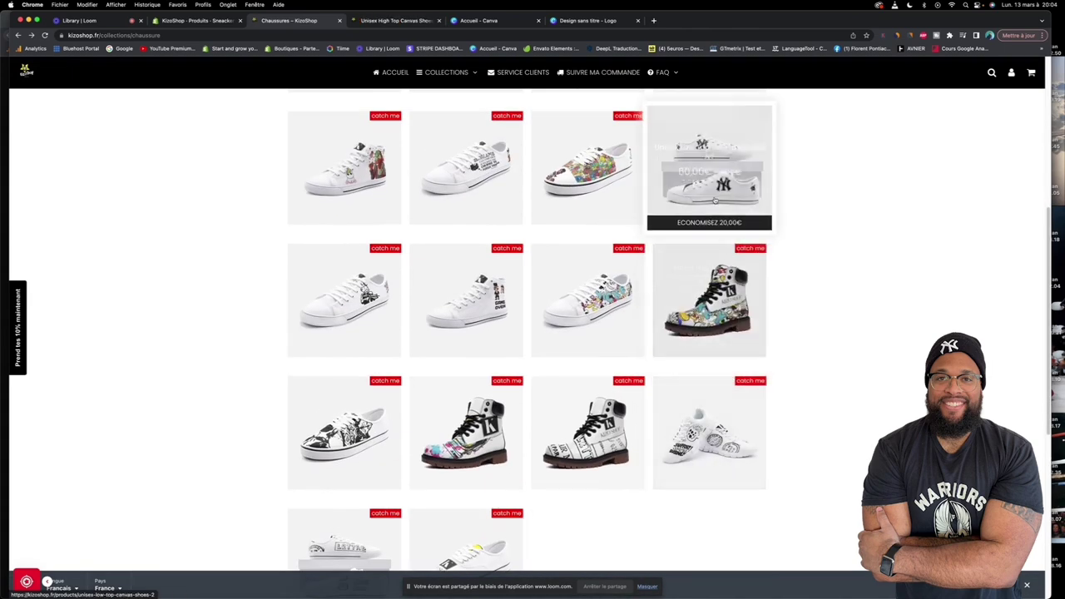
{"action": "left_click", "coordinate": [706, 218]}
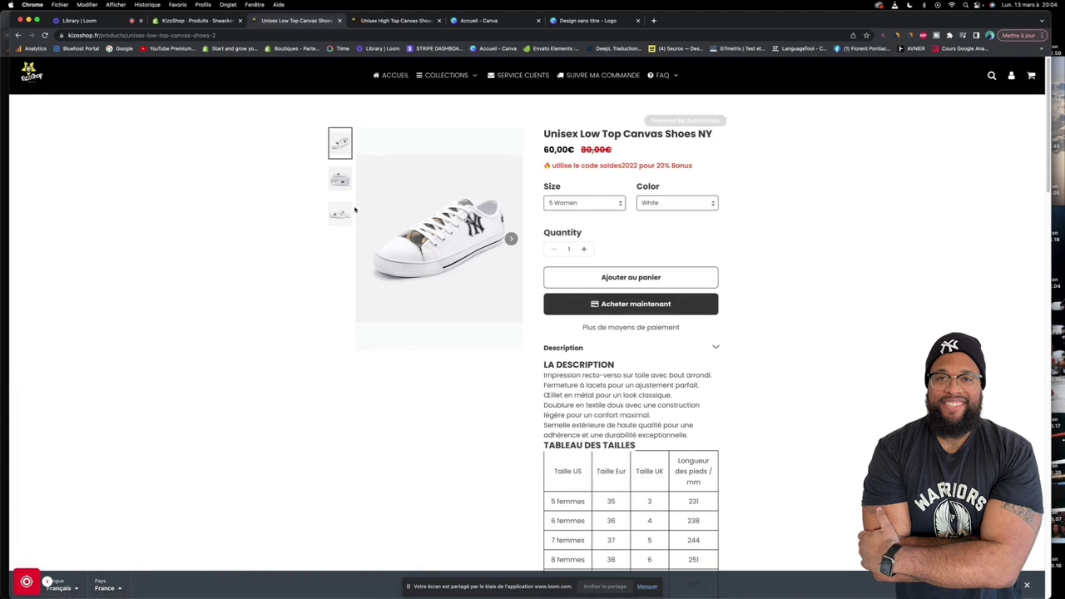
{"action": "left_click", "coordinate": [340, 202]}
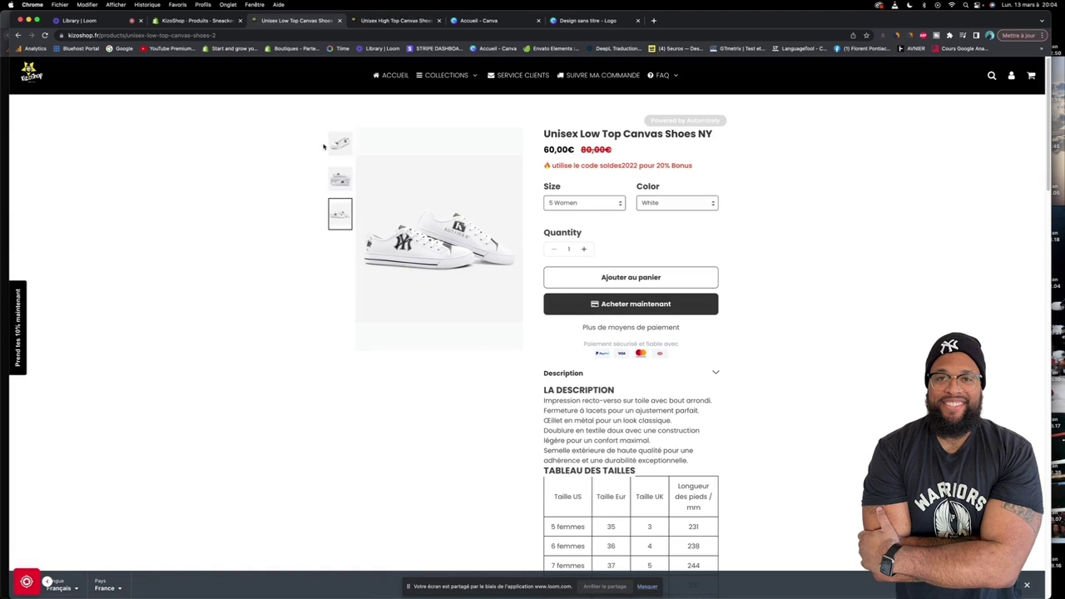
Open the KizoShop storefront's home page
{"action": "left_click", "coordinate": [397, 77]}
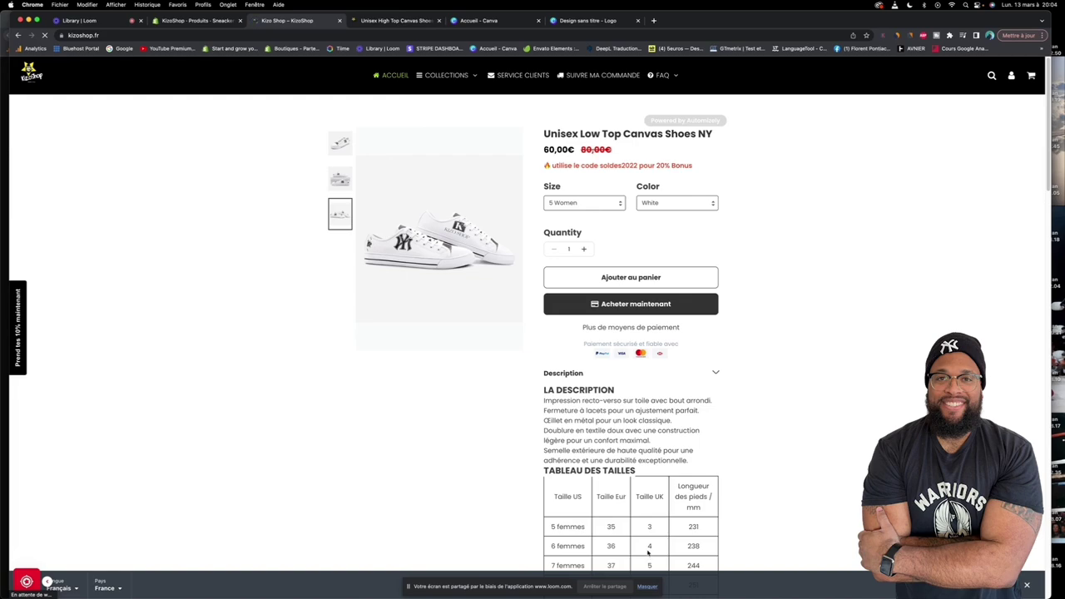